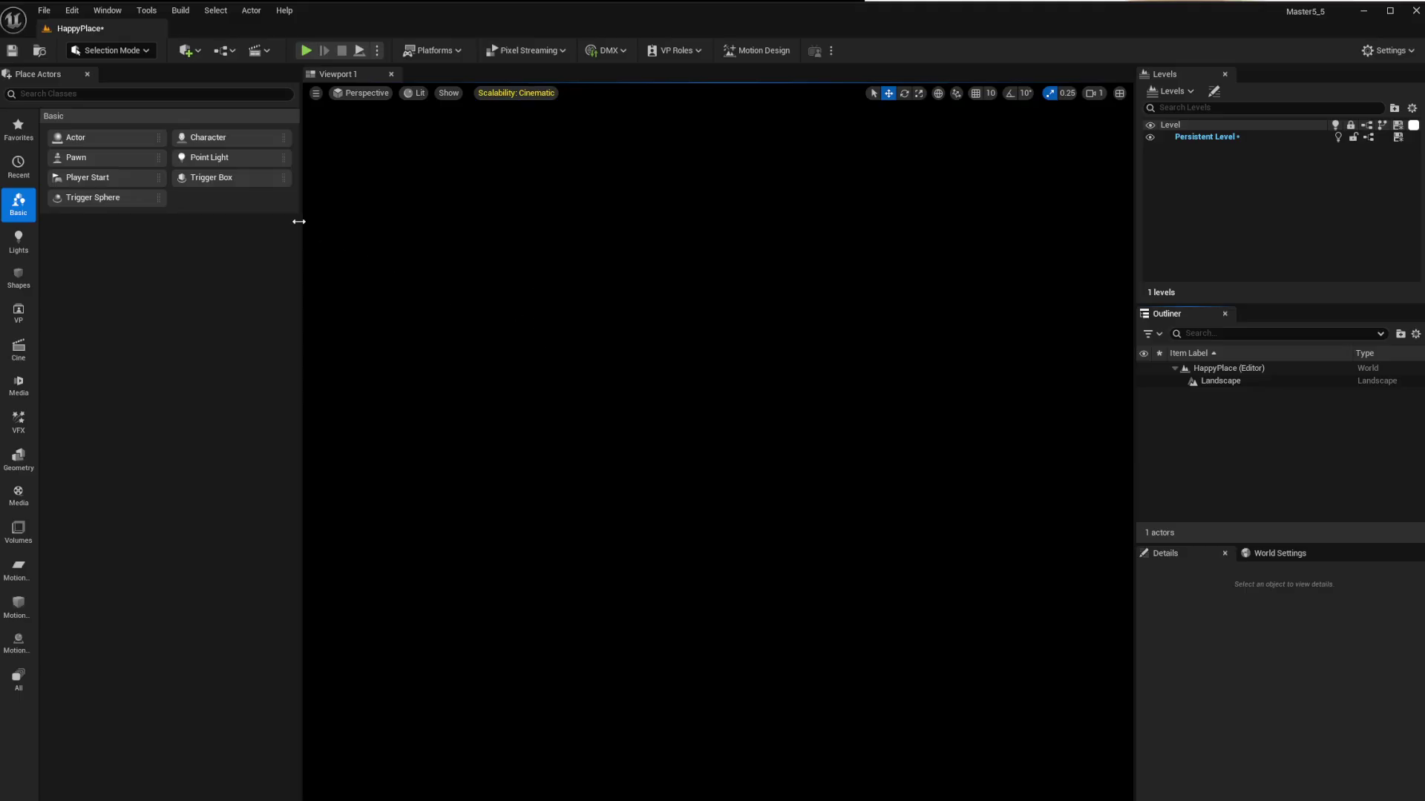
Open the Env. Light Mixer and set its detail level to Normal+Advanced.
click(108, 11)
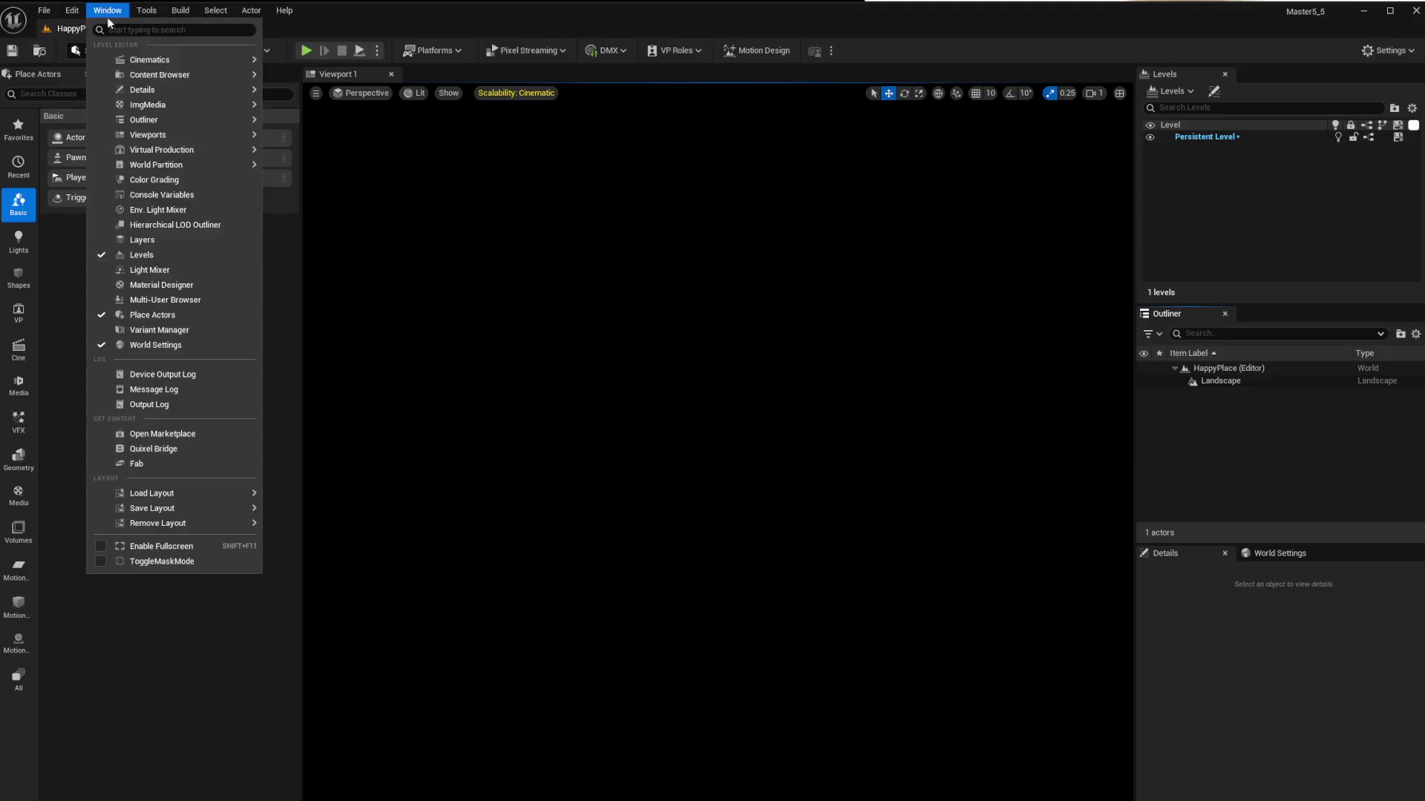
click(171, 210)
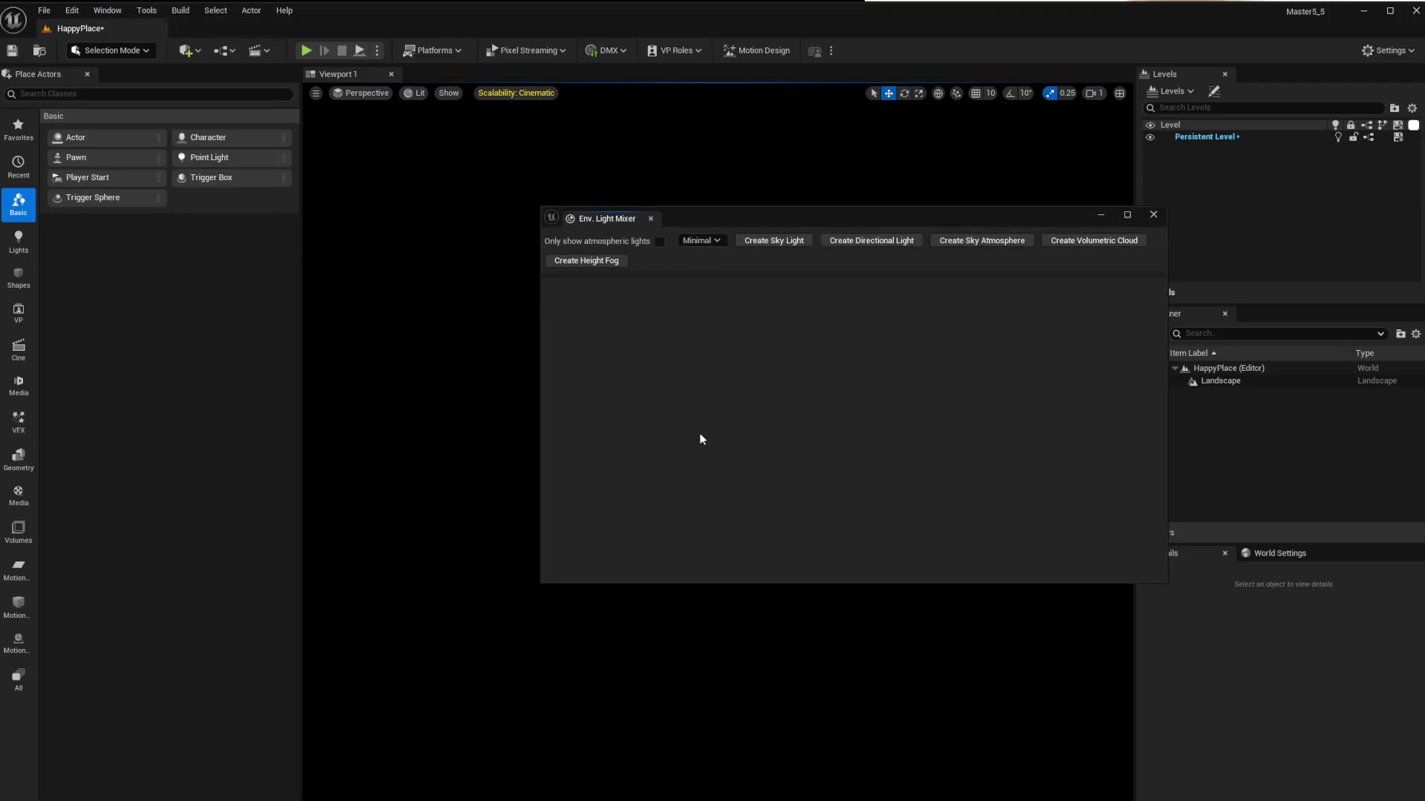
drag(734, 227, 678, 212)
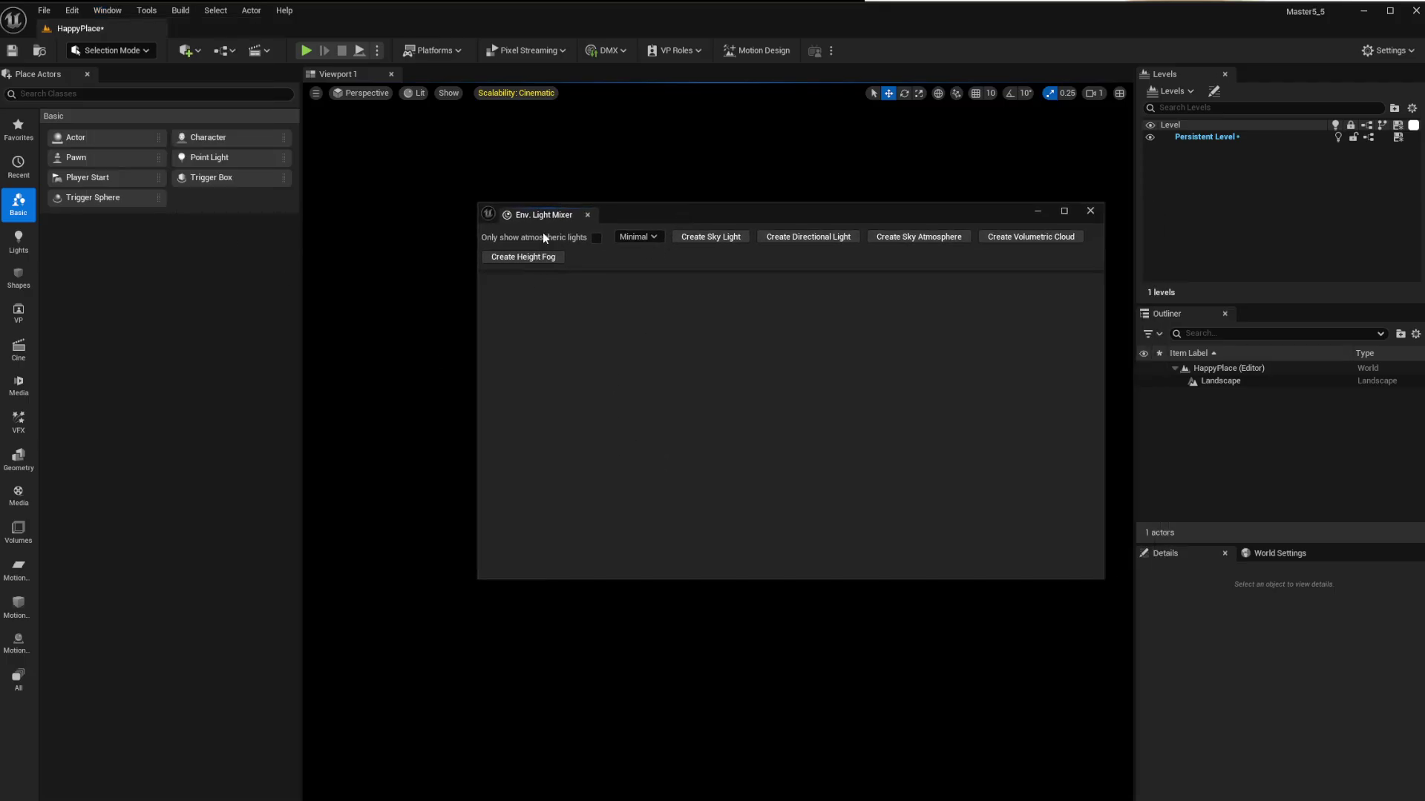
click(653, 236)
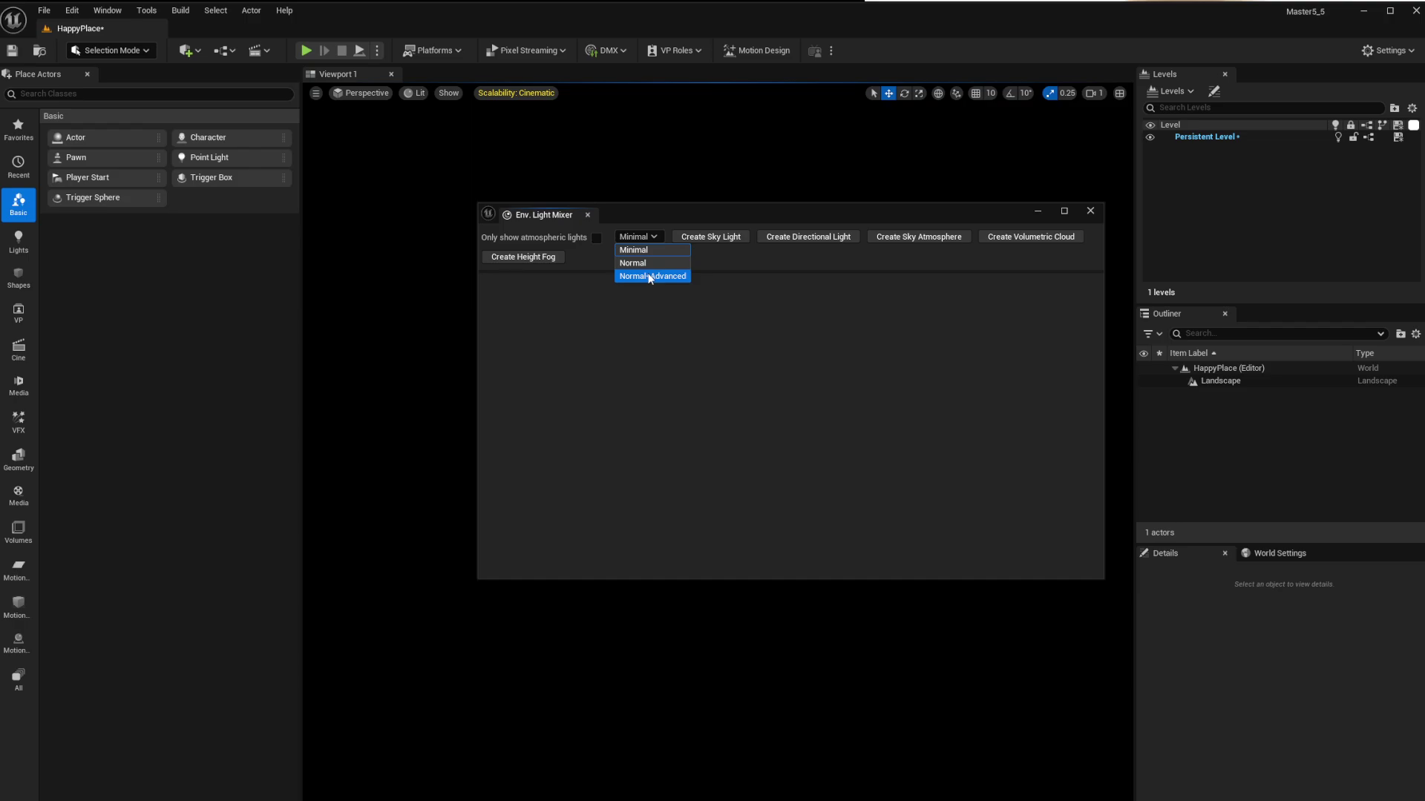
click(650, 276)
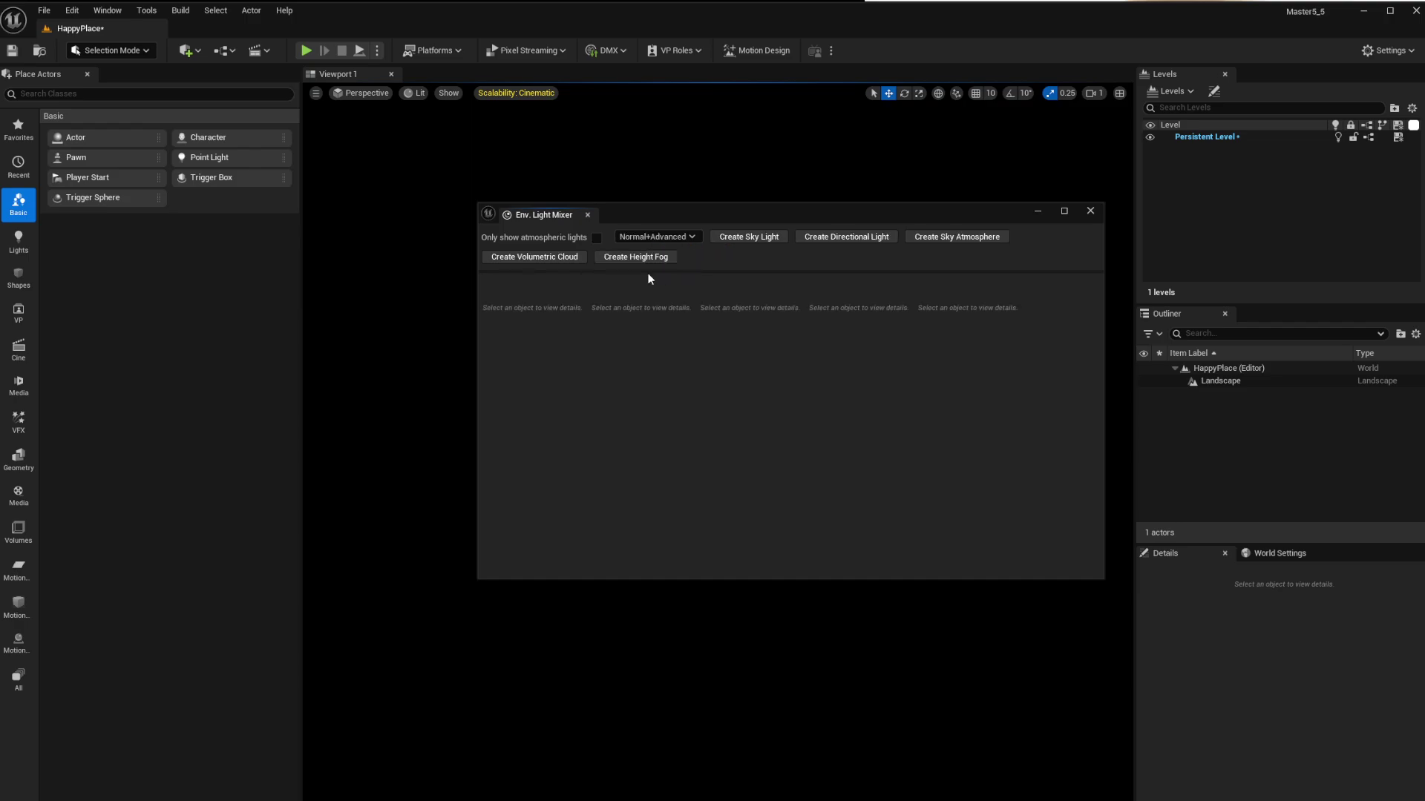
Create a sky light, directional light, sky atmosphere, volumetric cloud and height fog from the Env. Light Mixer.
click(745, 239)
click(756, 237)
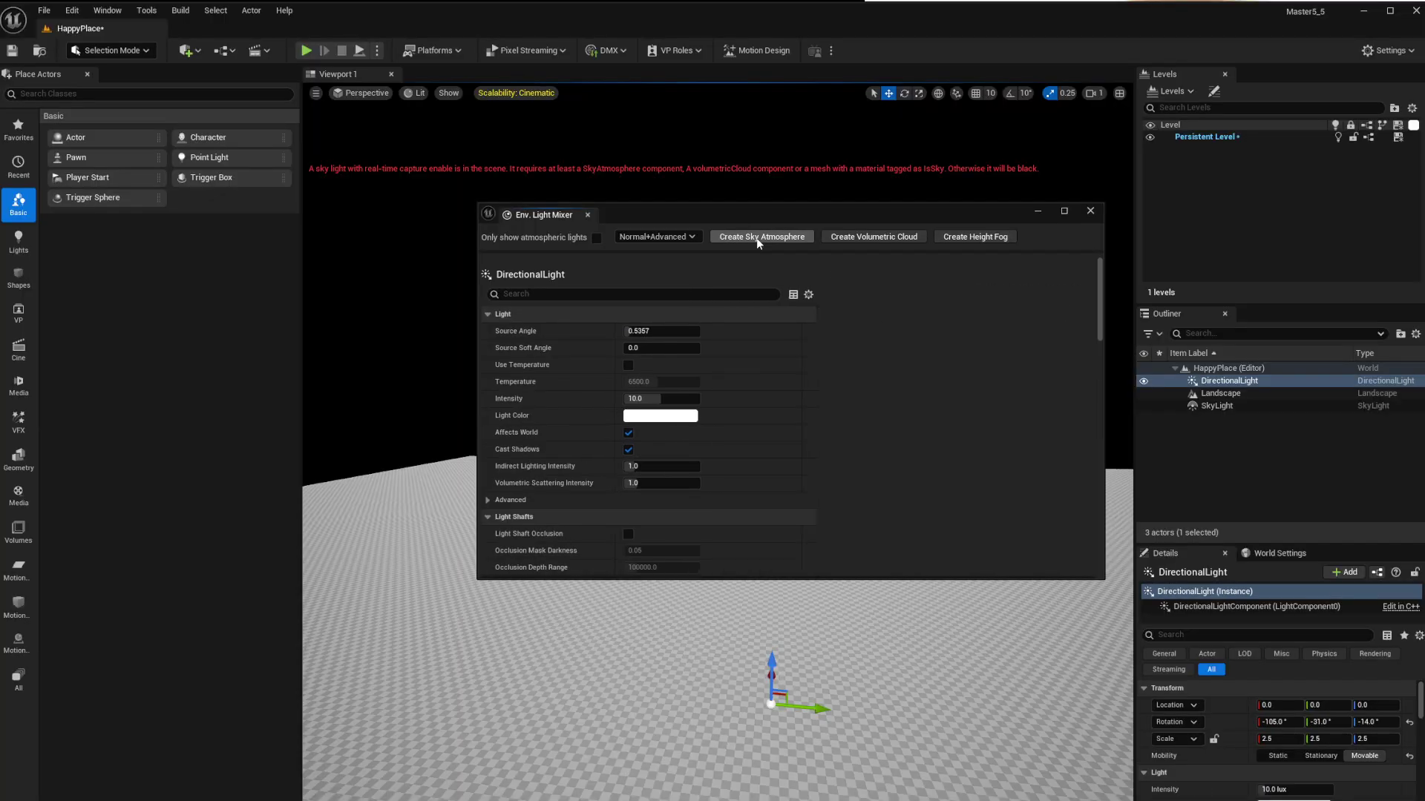
click(755, 238)
click(756, 237)
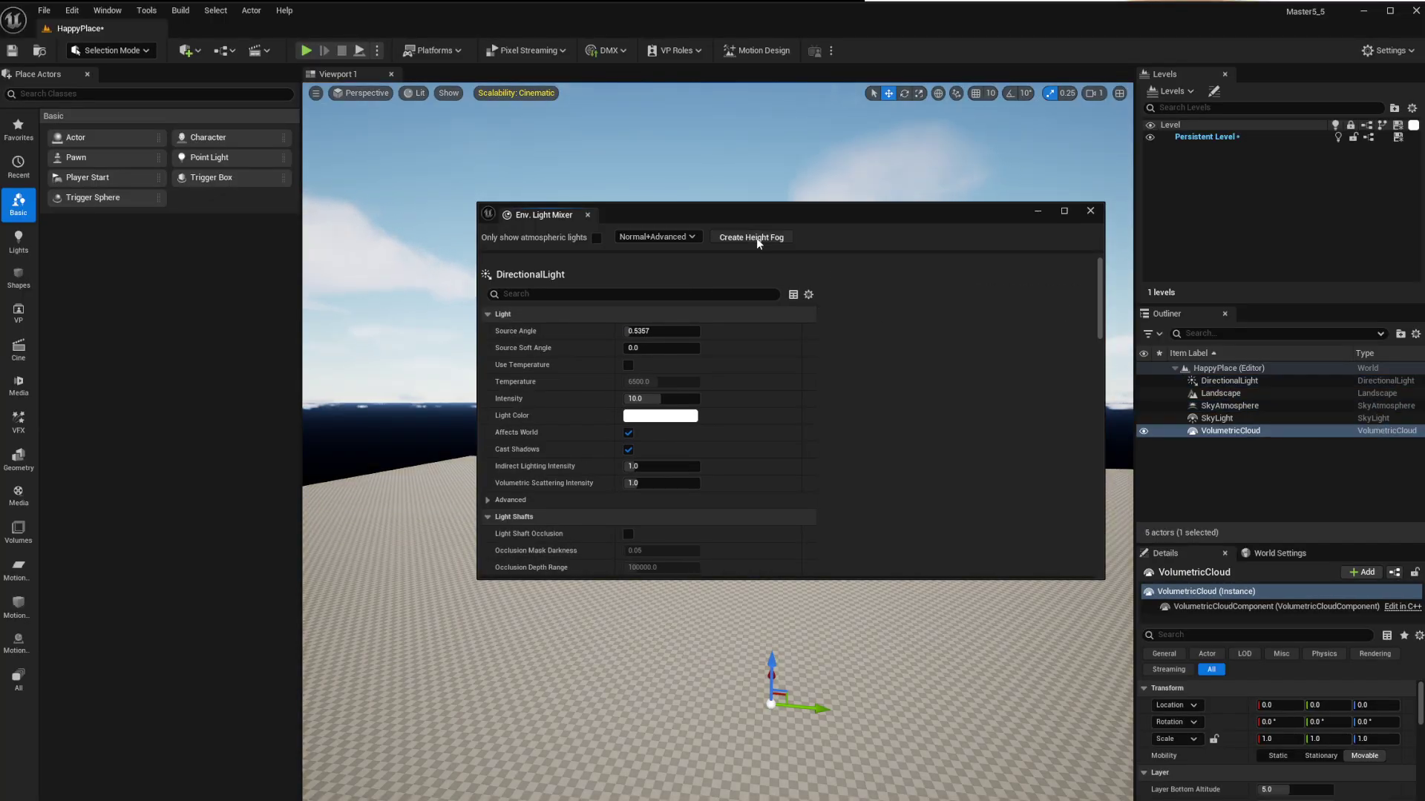
click(756, 238)
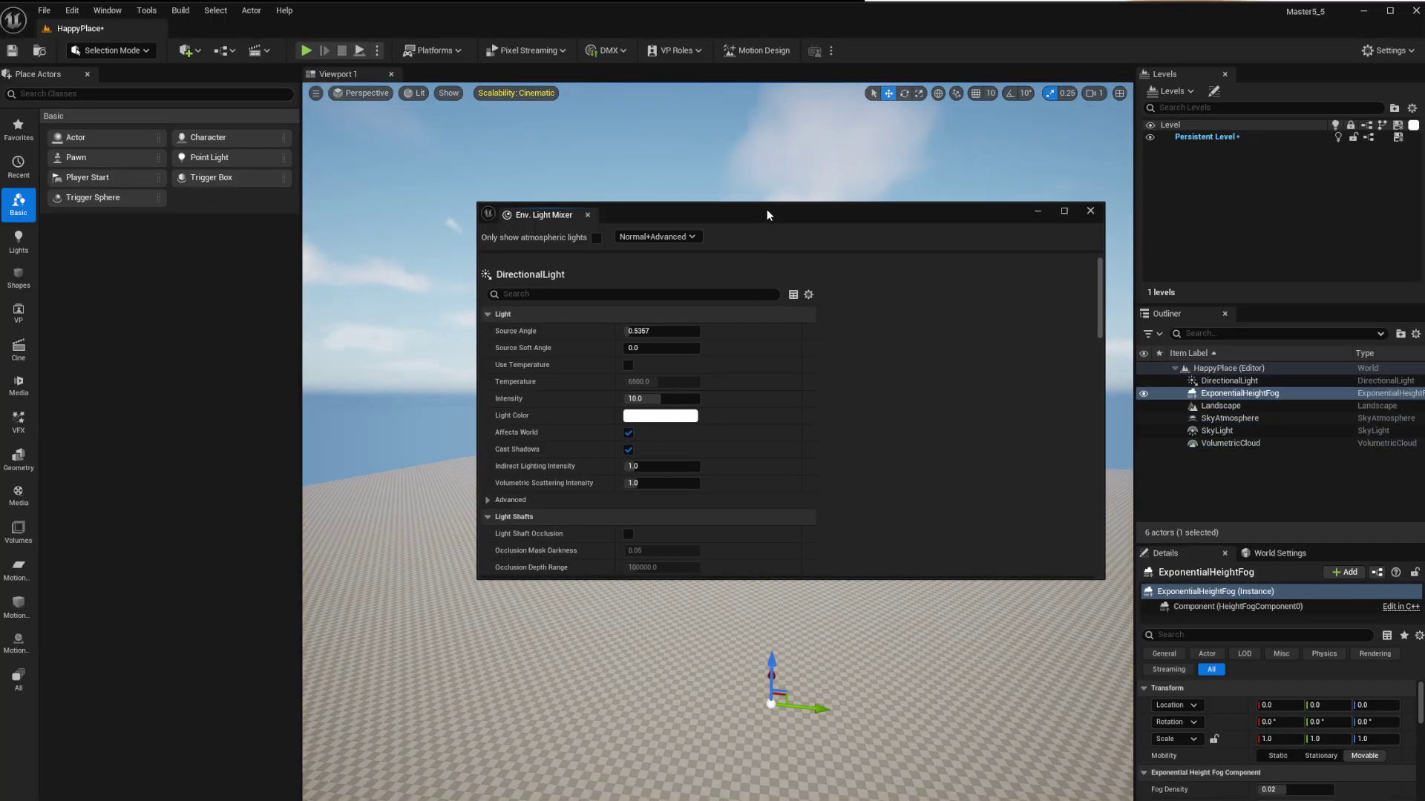
Review the directional light, sky atmosphere and volumetric cloud settings in the Env. Light Mixer, and close it.
drag(768, 209, 855, 121)
scroll(777, 374, down, 10)
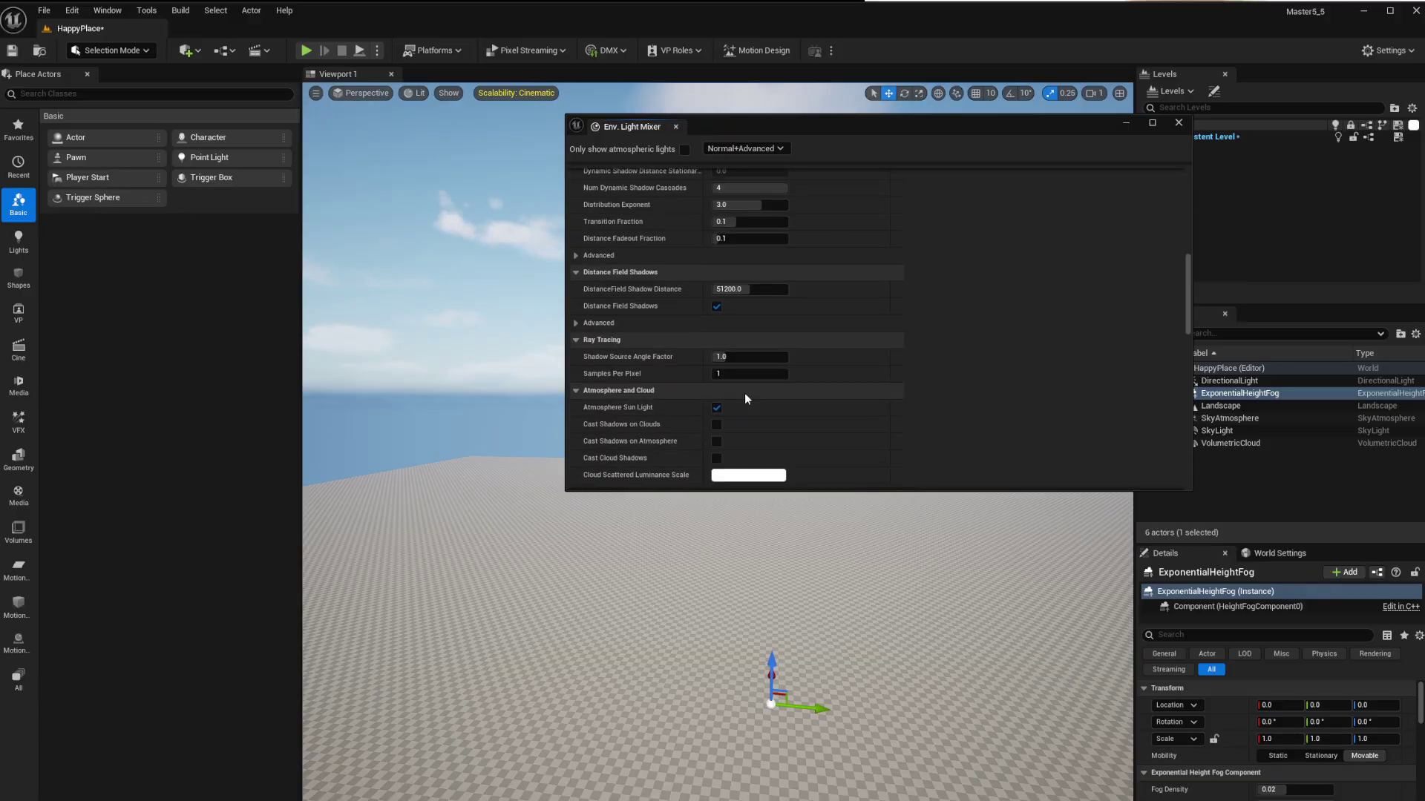
scroll(705, 401, up, 10)
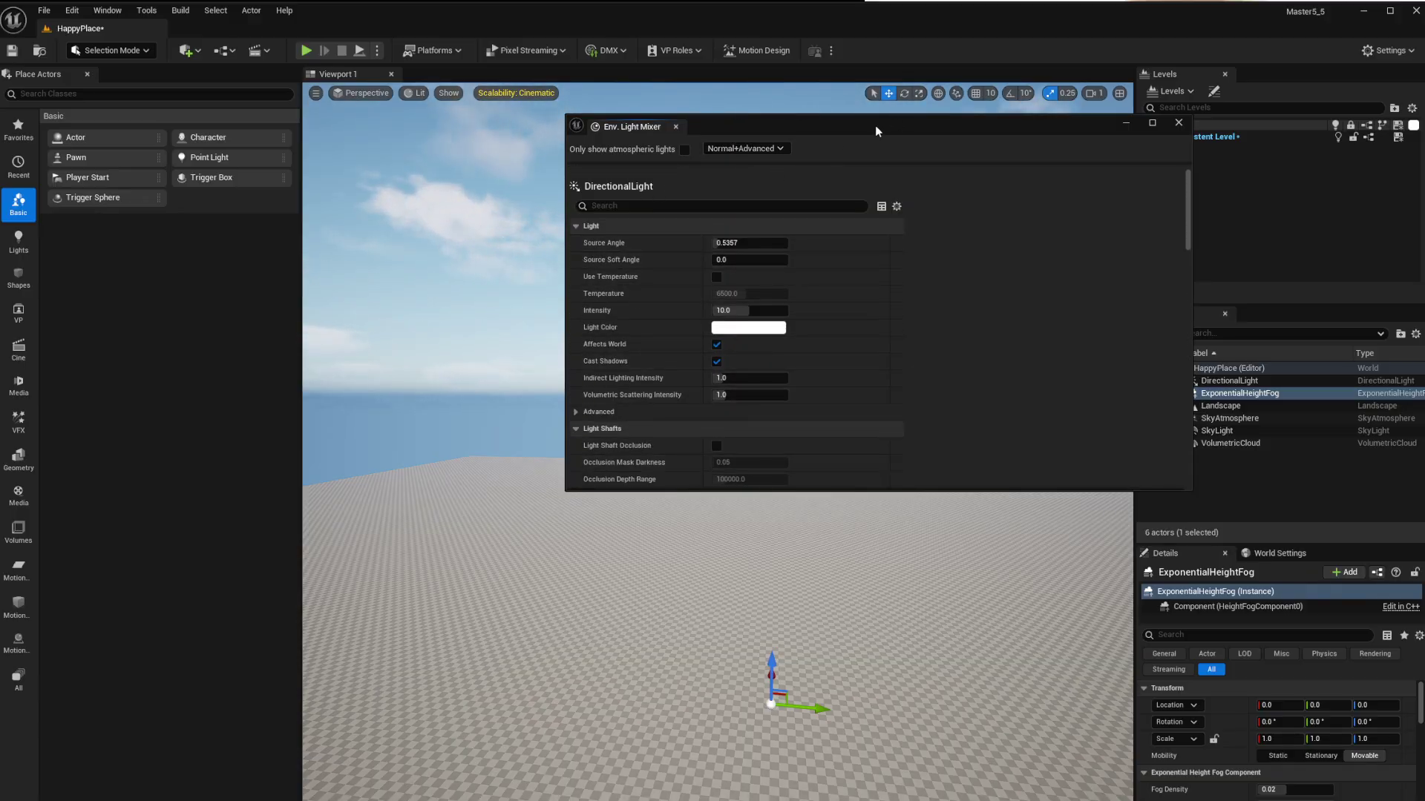
drag(871, 126, 881, 127)
scroll(711, 371, down, 7)
scroll(679, 371, down, 8)
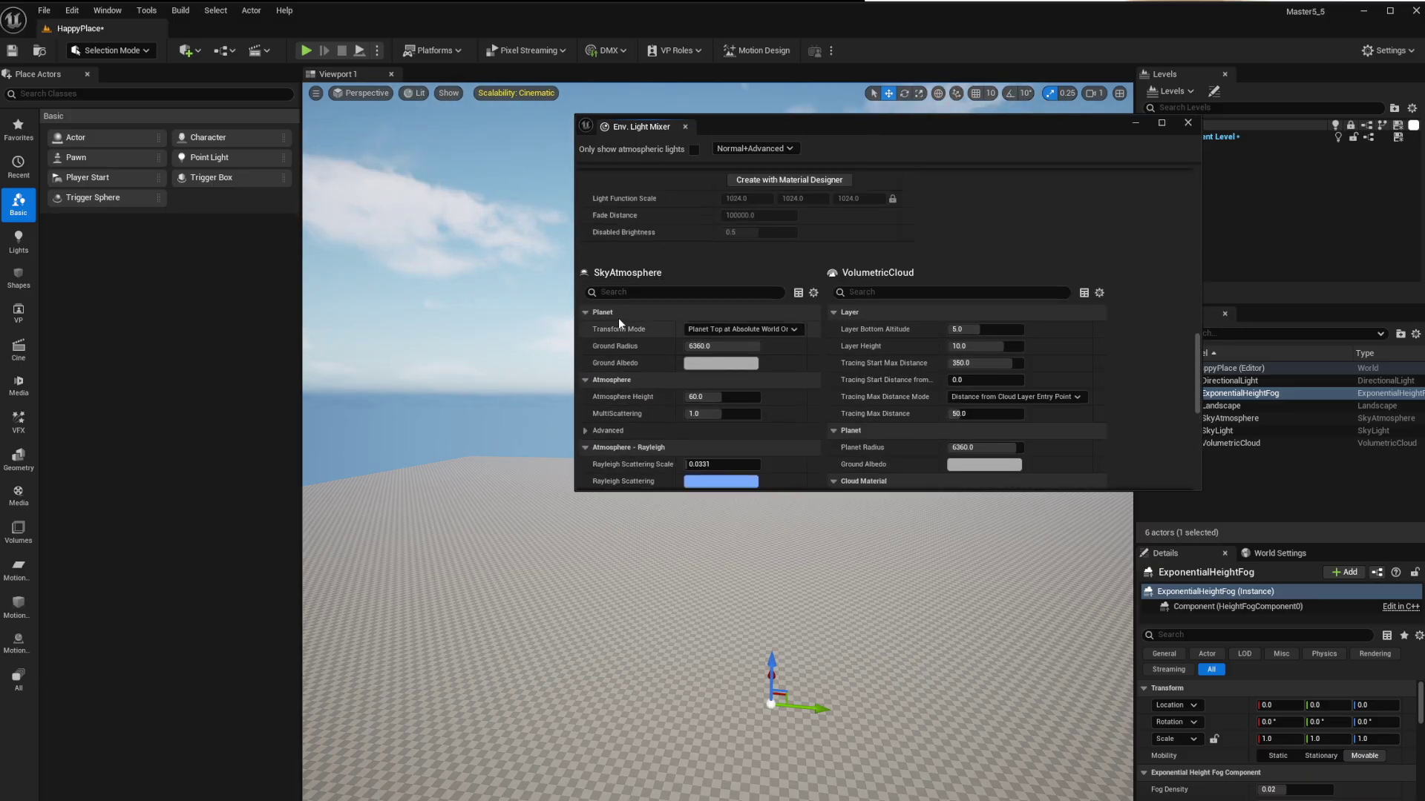
scroll(689, 421, down, 8)
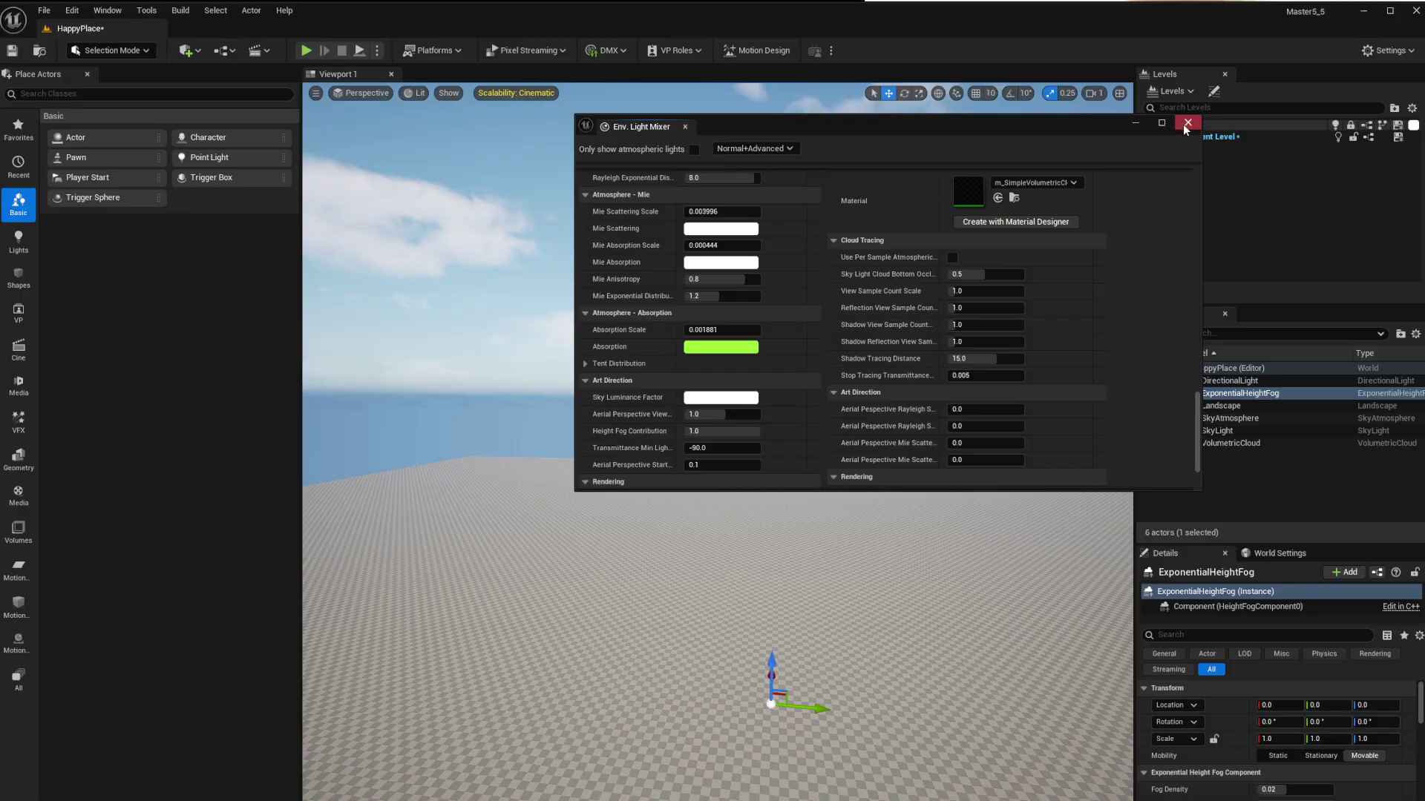
click(1187, 123)
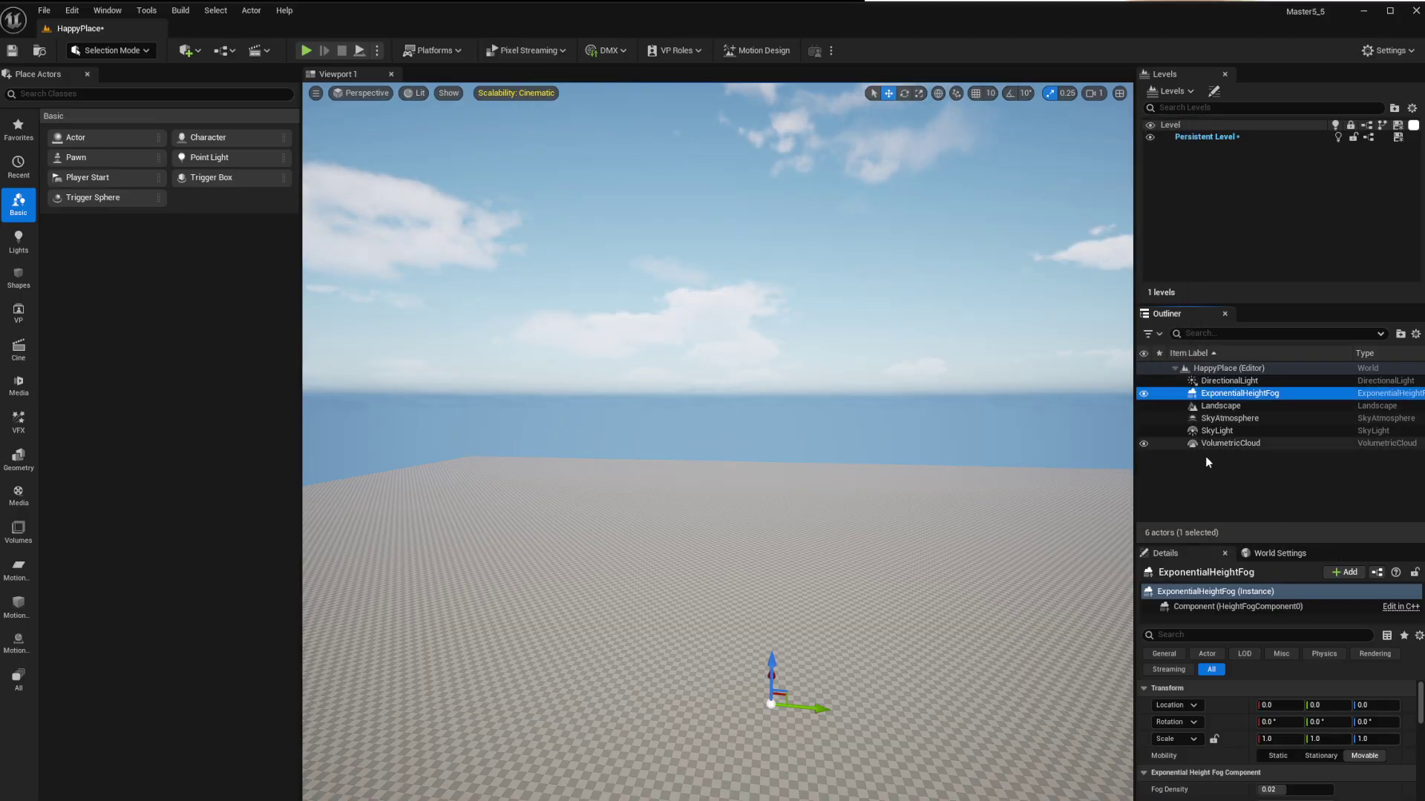
Go through the new environment actors, ending on the DirectionalLight, and examine its transform and light properties in an enlarged Details area.
click(1222, 443)
click(1217, 431)
click(1213, 419)
click(1212, 406)
click(1212, 392)
click(1217, 381)
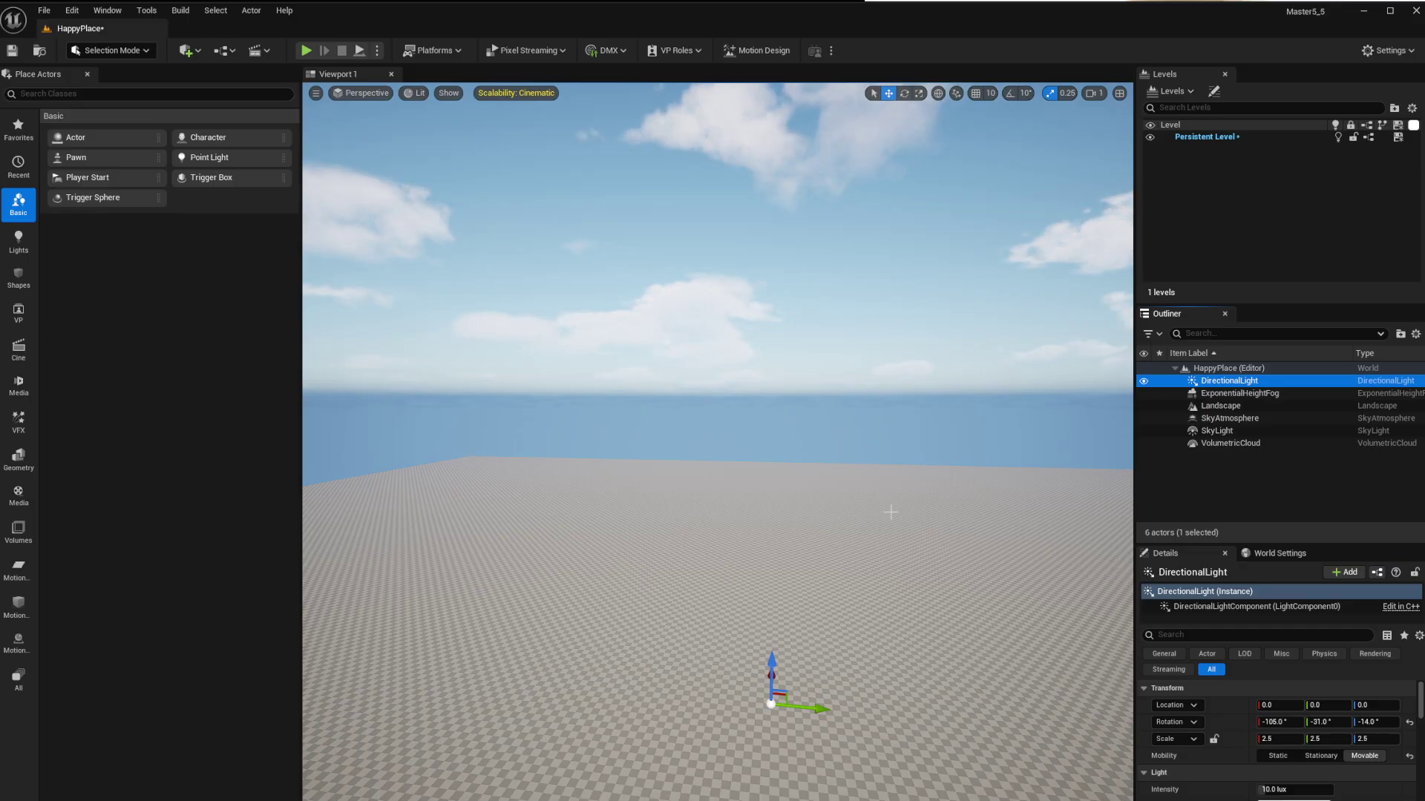
right_drag(788, 568, 797, 627)
scroll(1285, 752, down, 4)
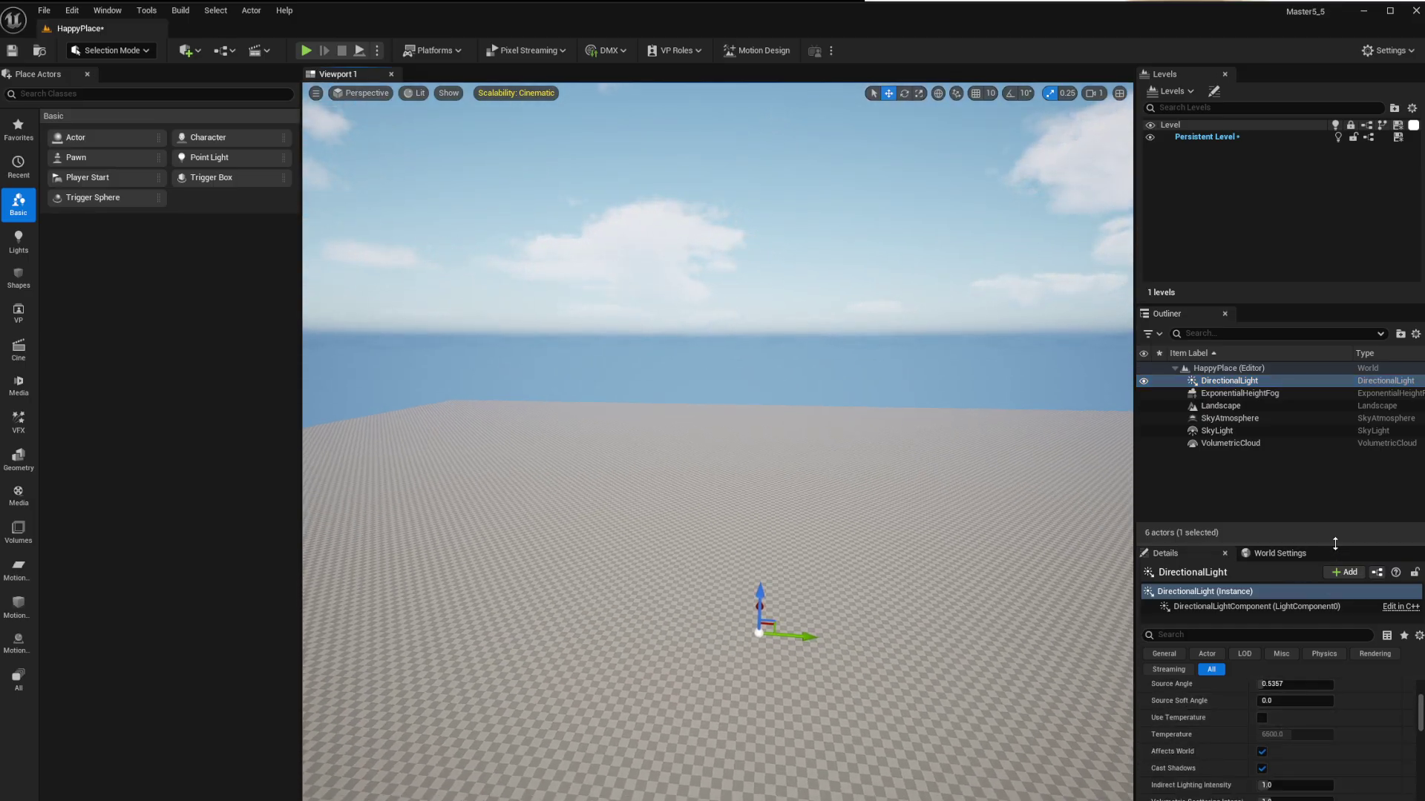
drag(1334, 546, 1335, 479)
scroll(1294, 656, up, 3)
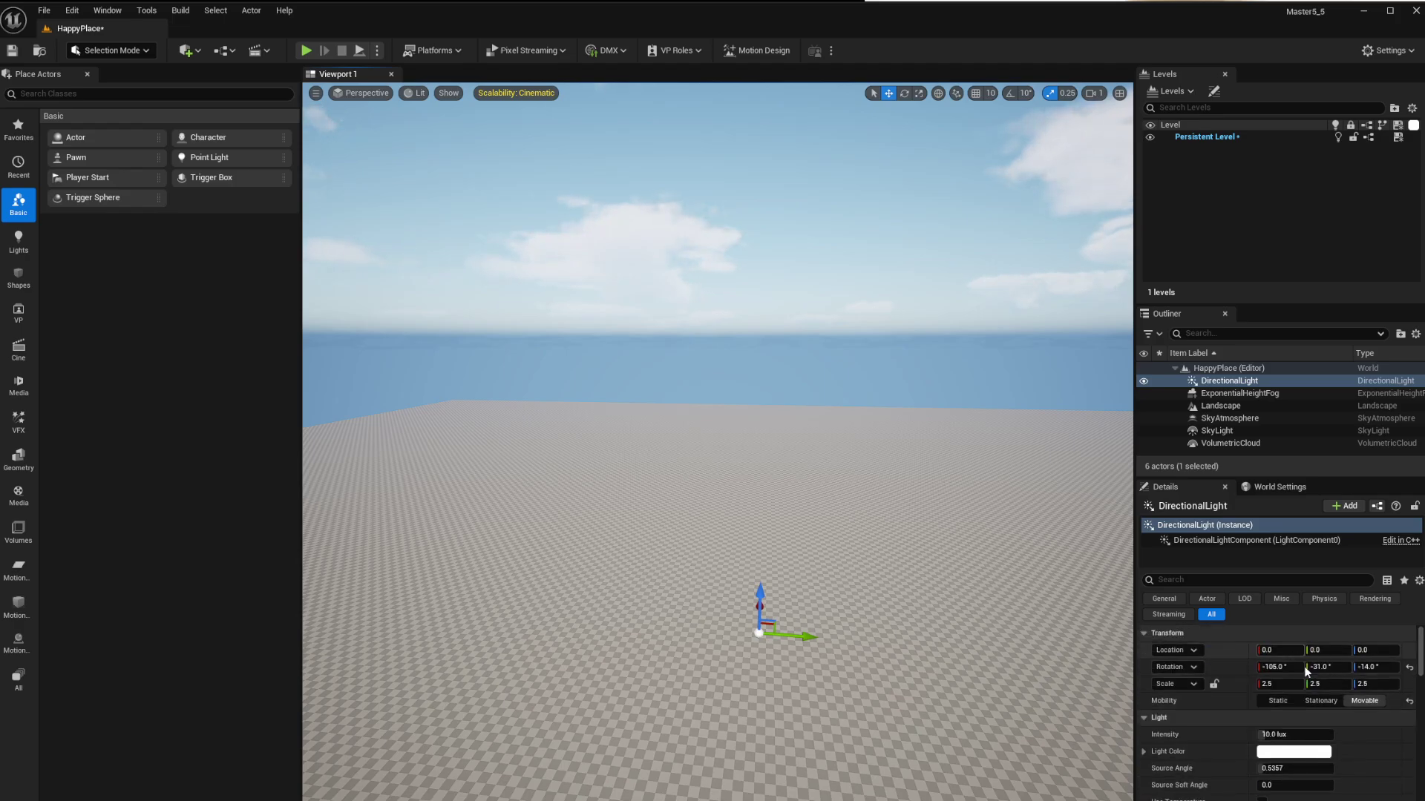
scroll(1325, 745, down, 1)
right_drag(806, 653, 946, 551)
scroll(1019, 503, up, 3)
key(w)
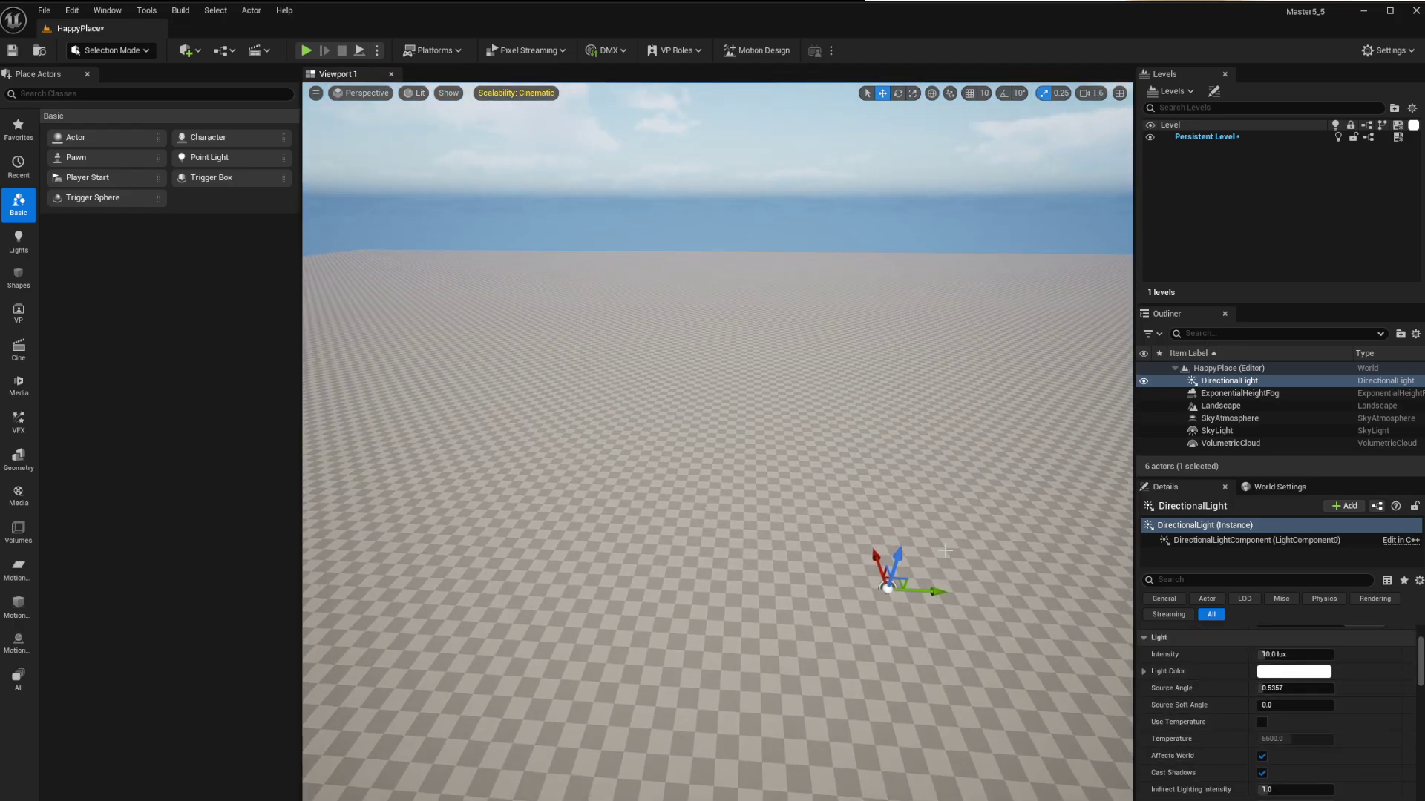
click(886, 587)
drag(909, 573, 912, 576)
drag(876, 643, 897, 666)
right_drag(922, 622, 962, 502)
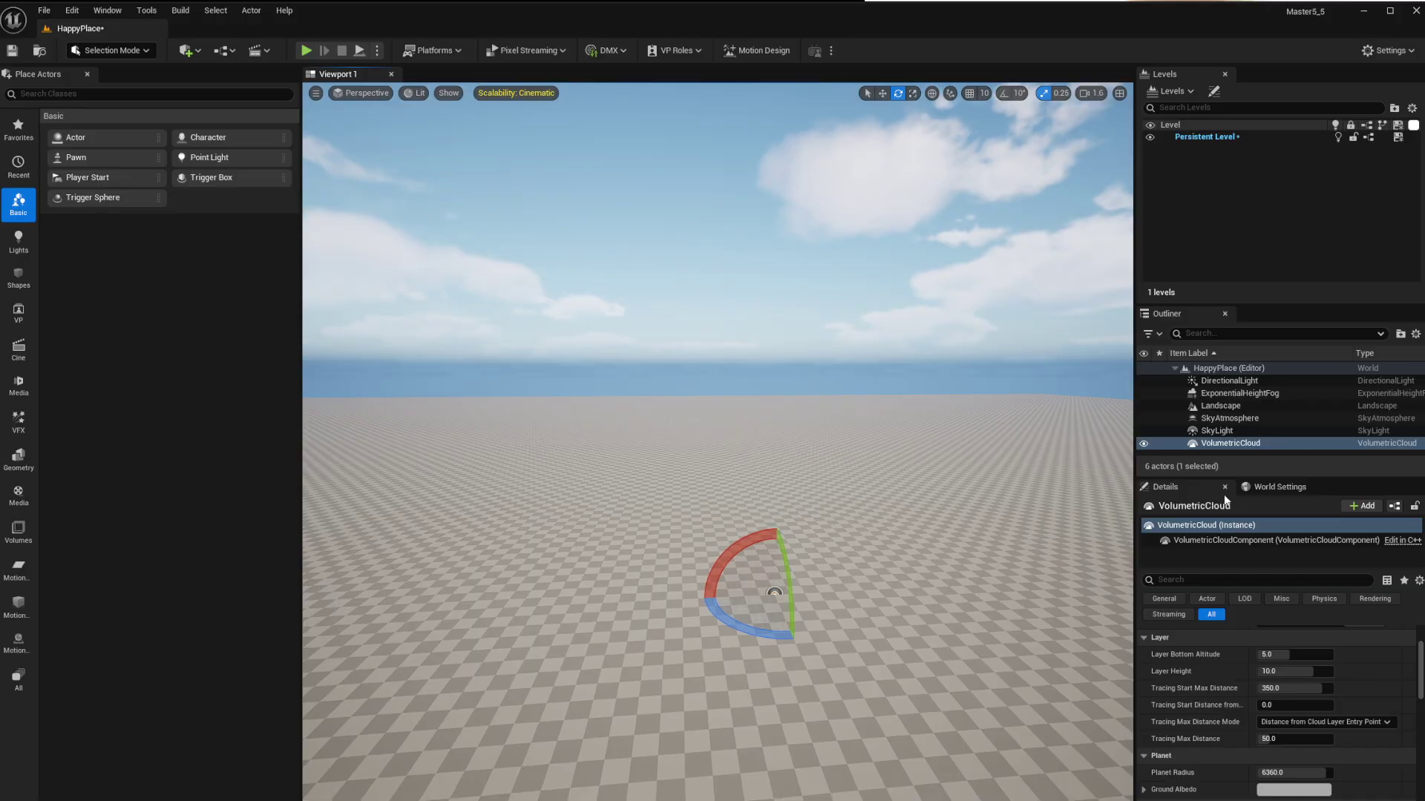
Rotate the DirectionalLight so the sun sits low on the horizon for a sunset sky.
click(1229, 380)
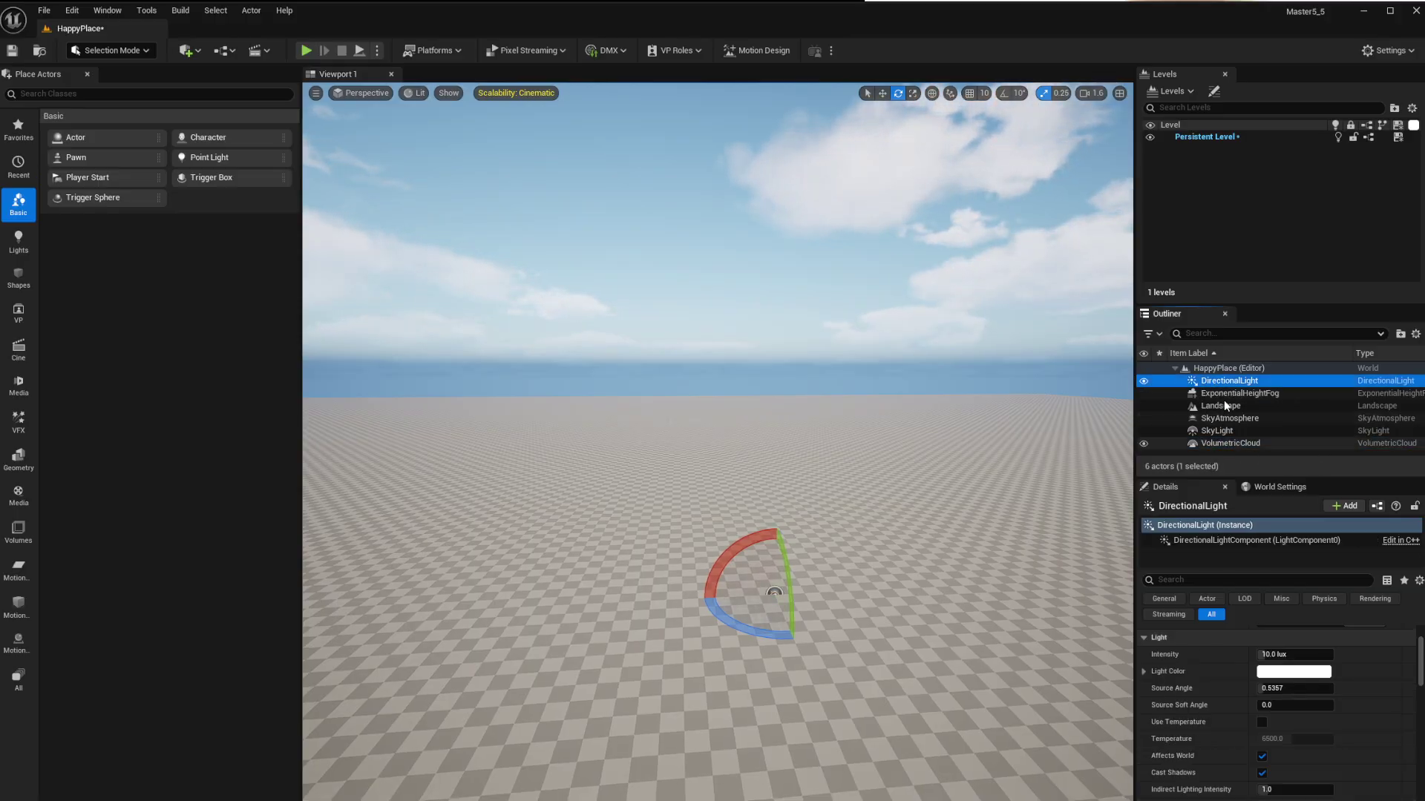
drag(783, 568, 777, 526)
right_drag(734, 564, 850, 635)
drag(793, 645, 763, 641)
drag(756, 715, 809, 682)
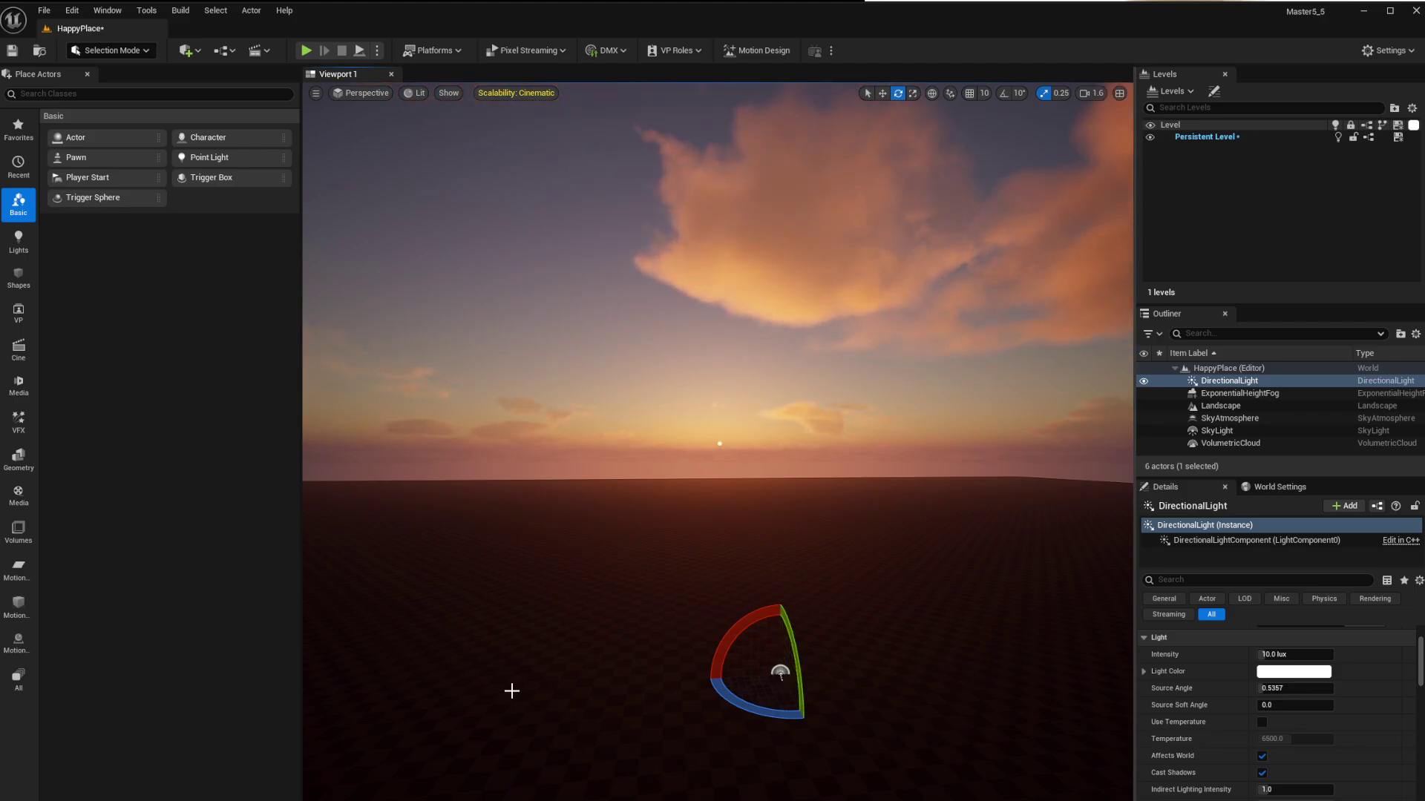
Try raising the DirectionalLight's intensity to about 20 lux and undo the change.
right_drag(828, 542, 723, 552)
key(s)
scroll(828, 542, up, 1)
key(w)
key(f)
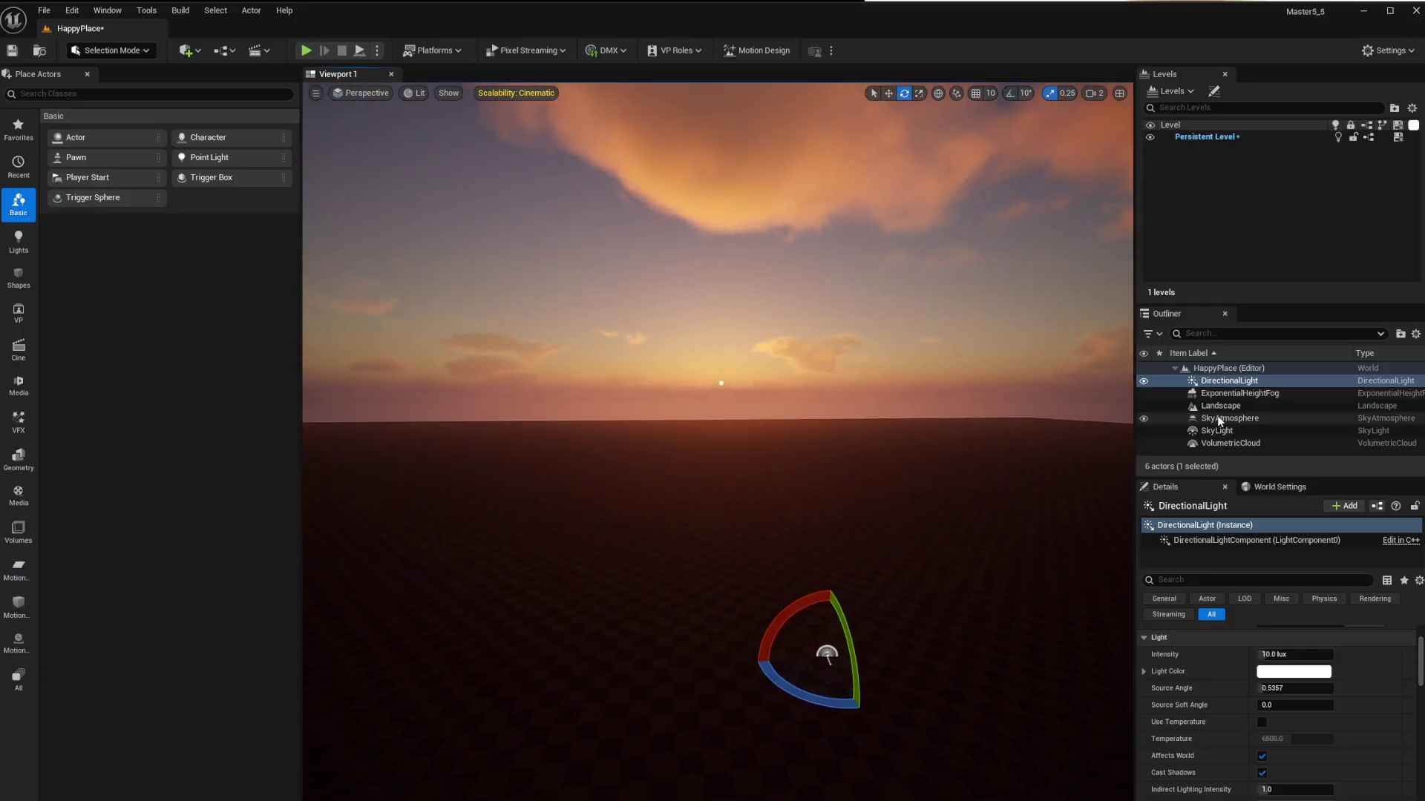
scroll(1328, 684, up, 2)
scroll(1328, 684, up, 1)
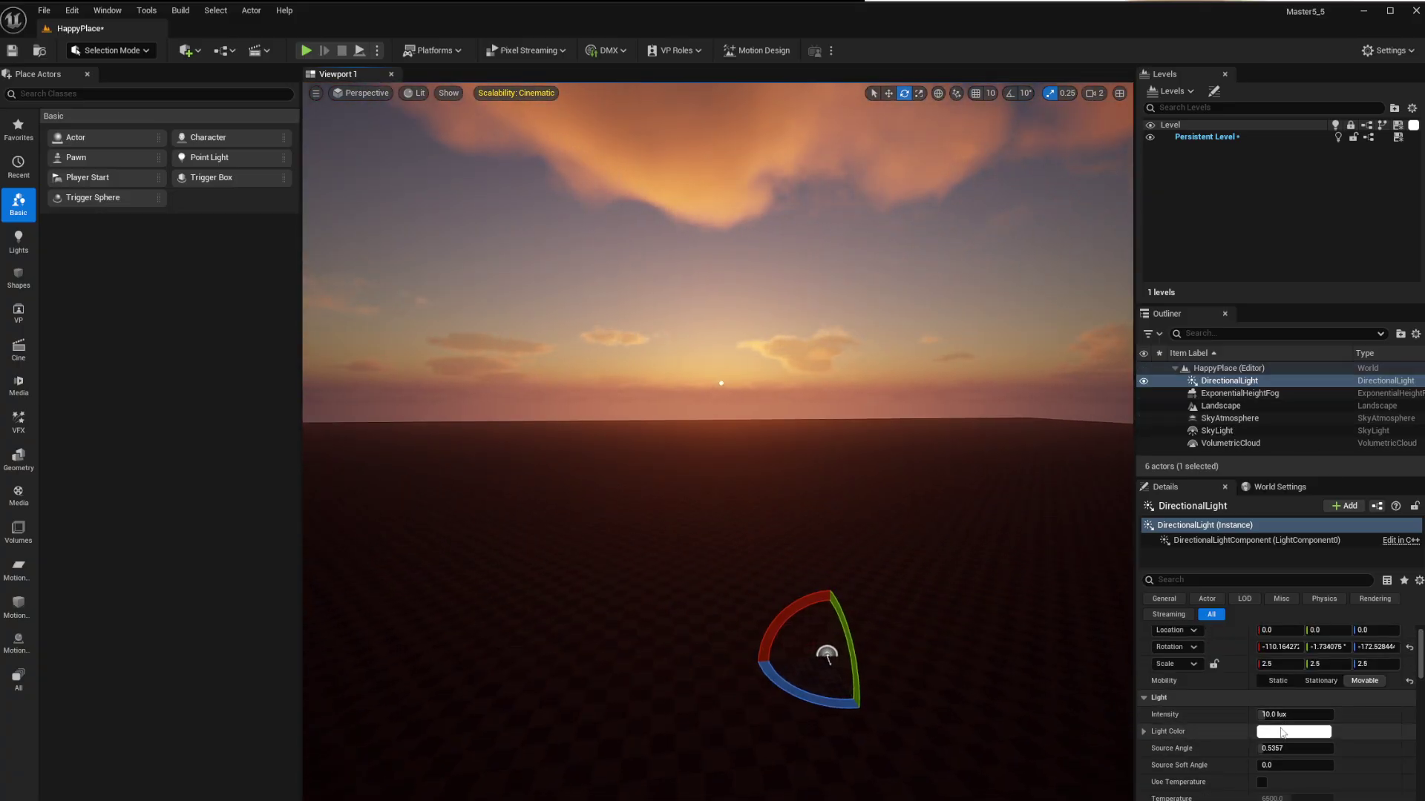
mouse_move(1295, 714)
mouse_down()
mouse_move(1328, 713)
mouse_move(1260, 714)
mouse_move(1282, 714)
mouse_up()
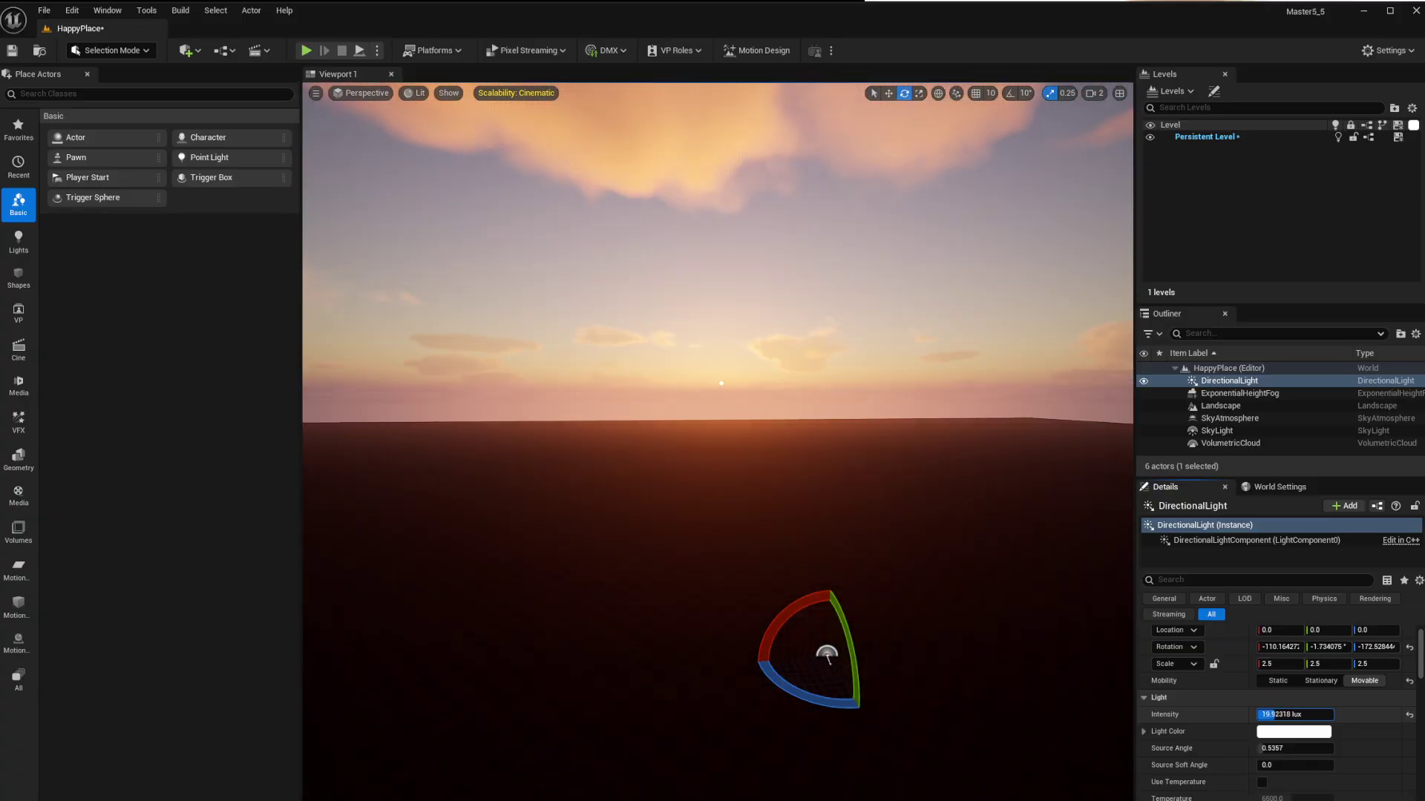
key(ctrl+z)
Set the DirectionalLight's light color to a pale pink, about R 1.0, G 0.911, B 0.941.
click(1261, 732)
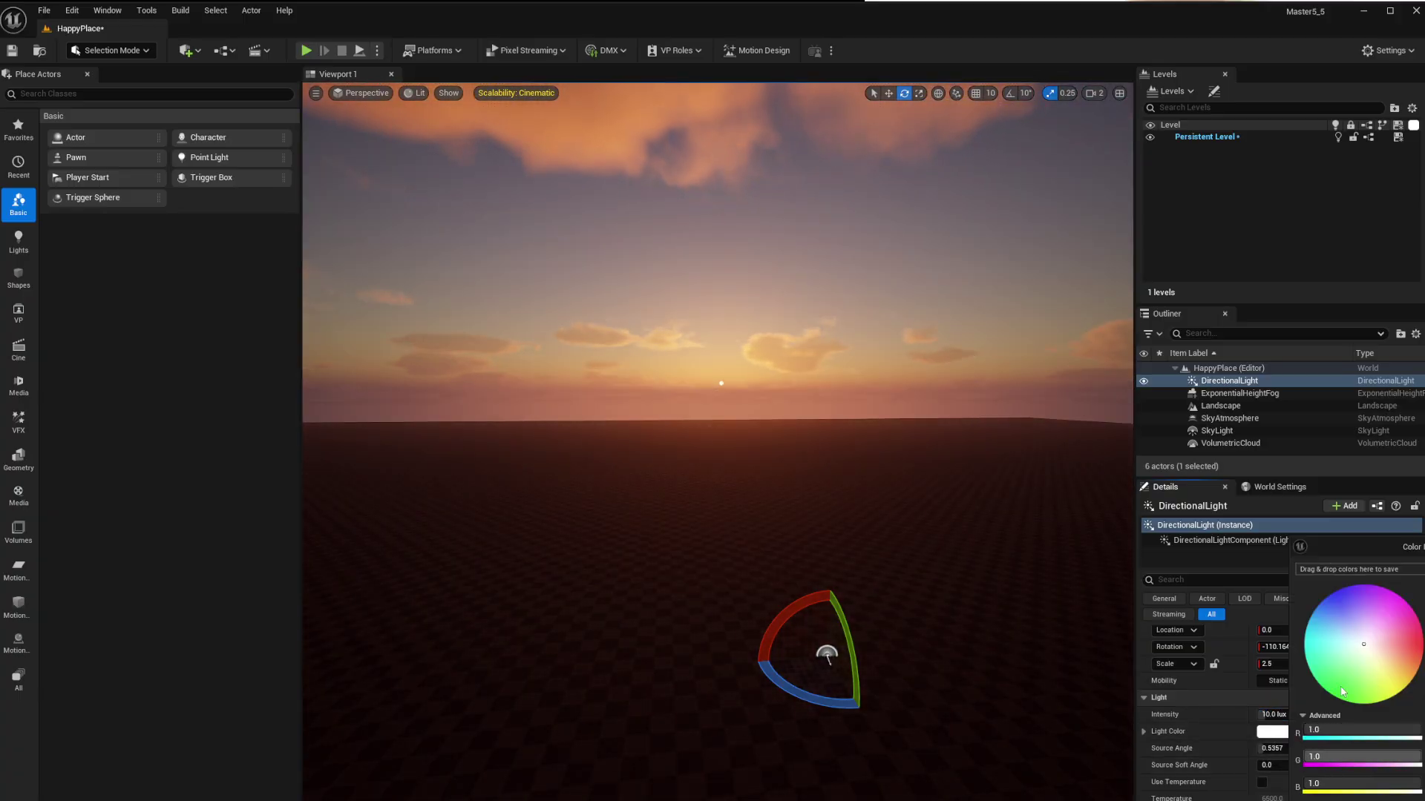
click(1351, 615)
click(1317, 639)
click(1373, 605)
click(1352, 649)
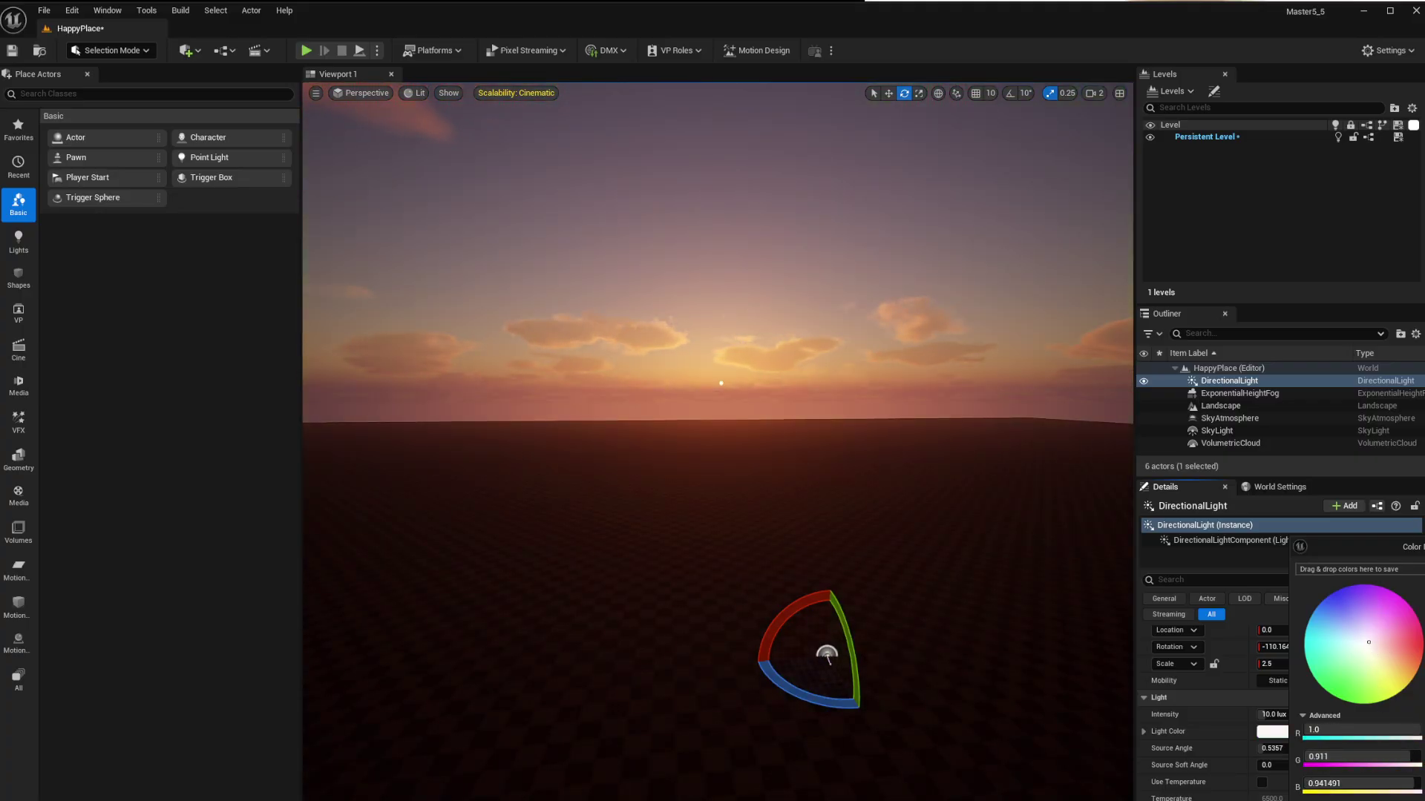
key(Return)
Enable Light Shaft Occlusion on the DirectionalLight, with Occlusion Mask Darkness 0.1636 and Occlusion Depth Range 228000.
scroll(1244, 787, down, 3)
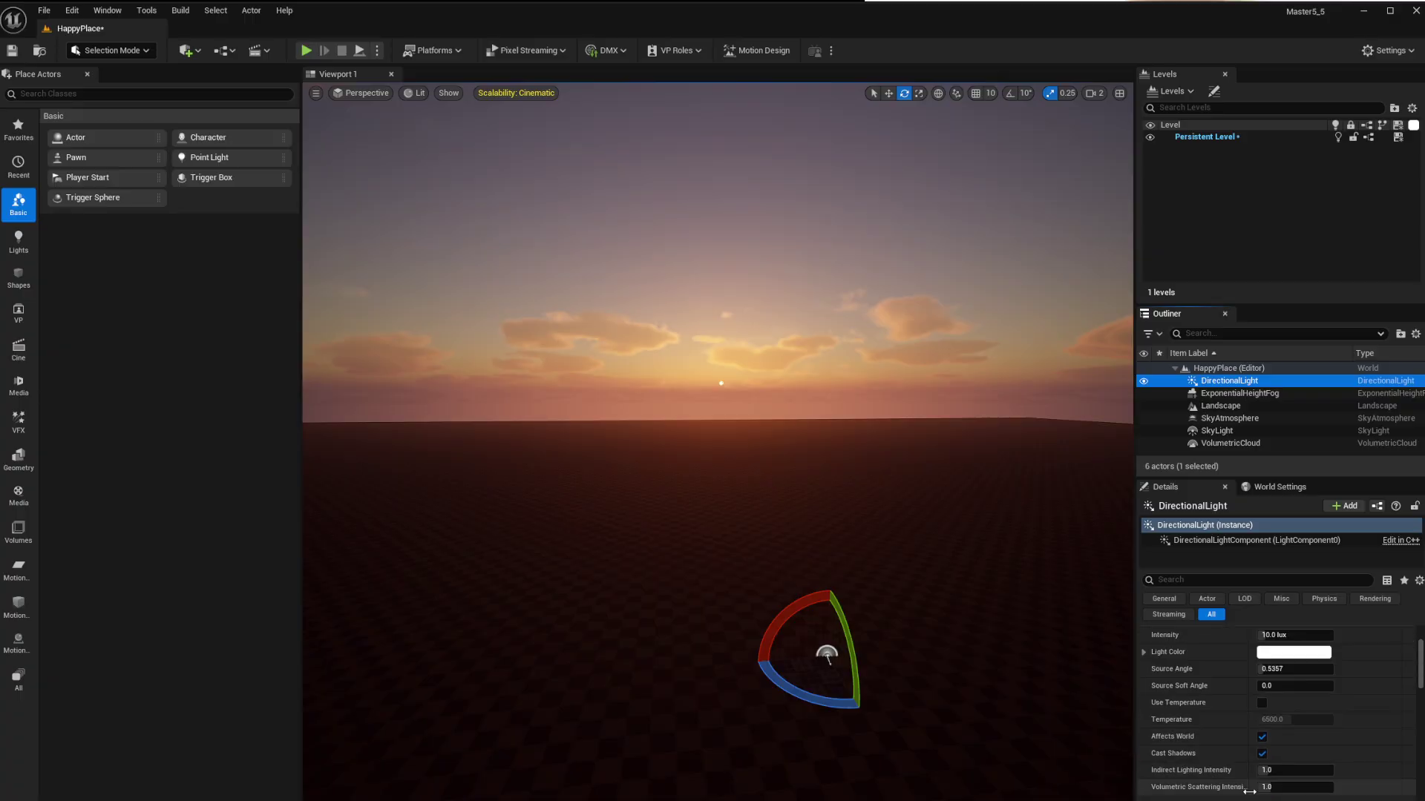
scroll(1232, 772, down, 5)
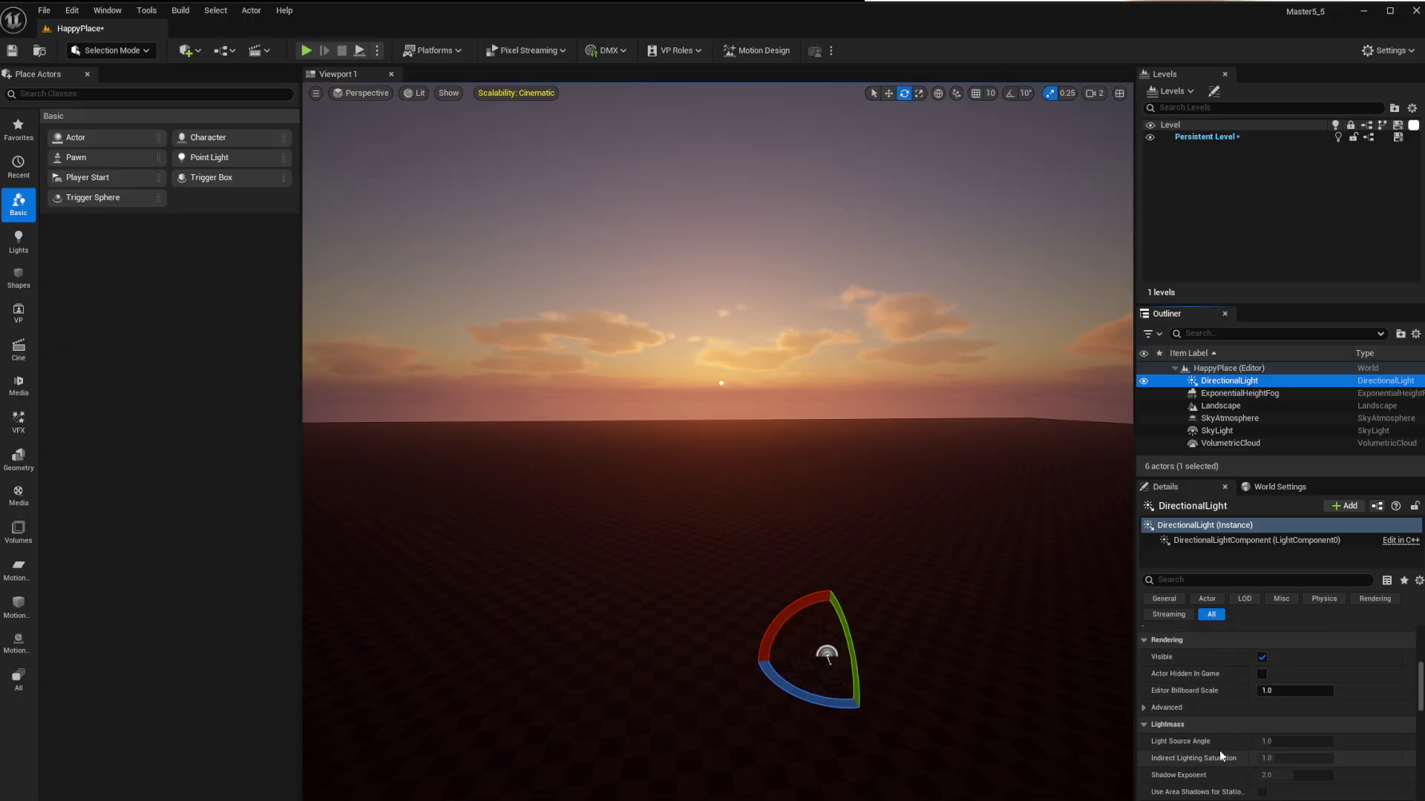
scroll(1219, 750, down, 2)
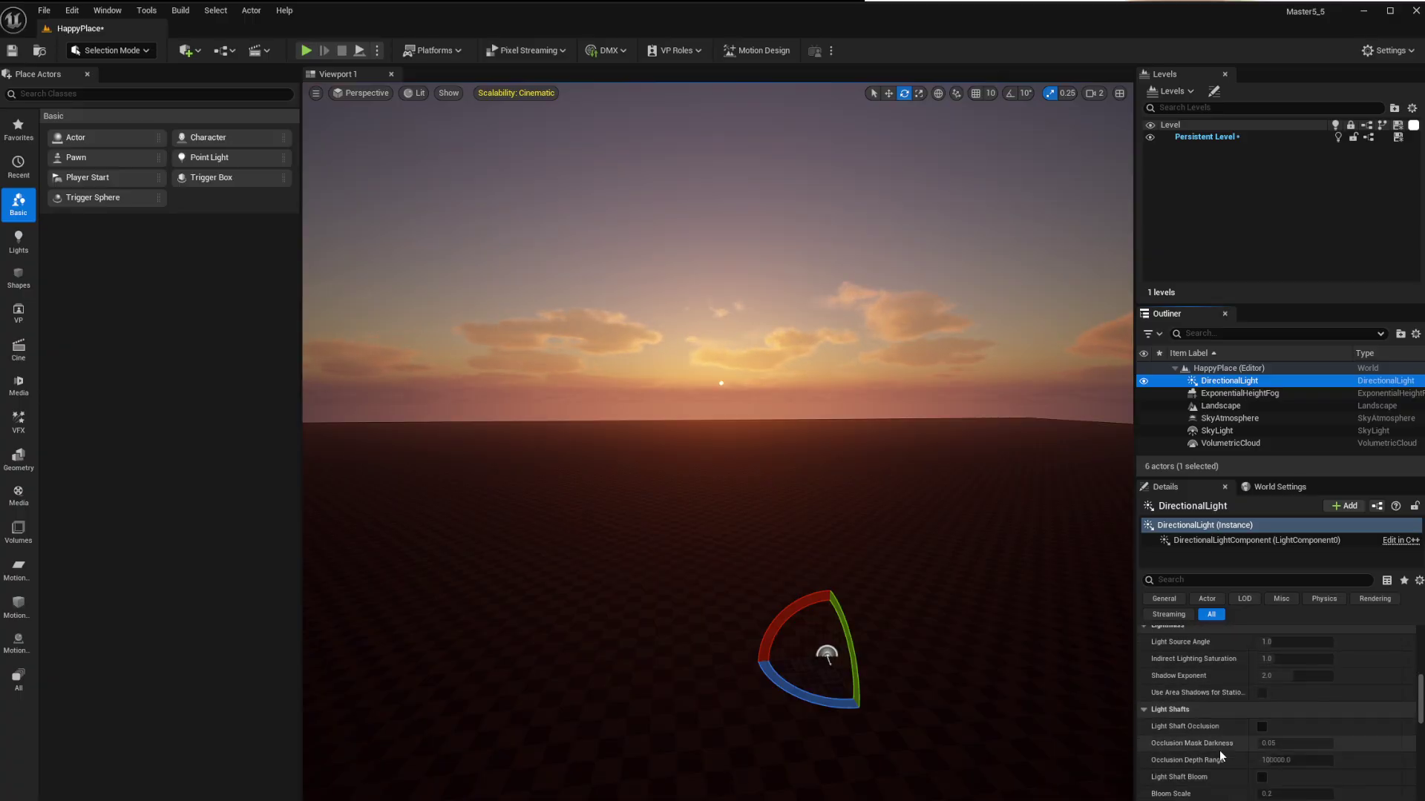
click(1261, 727)
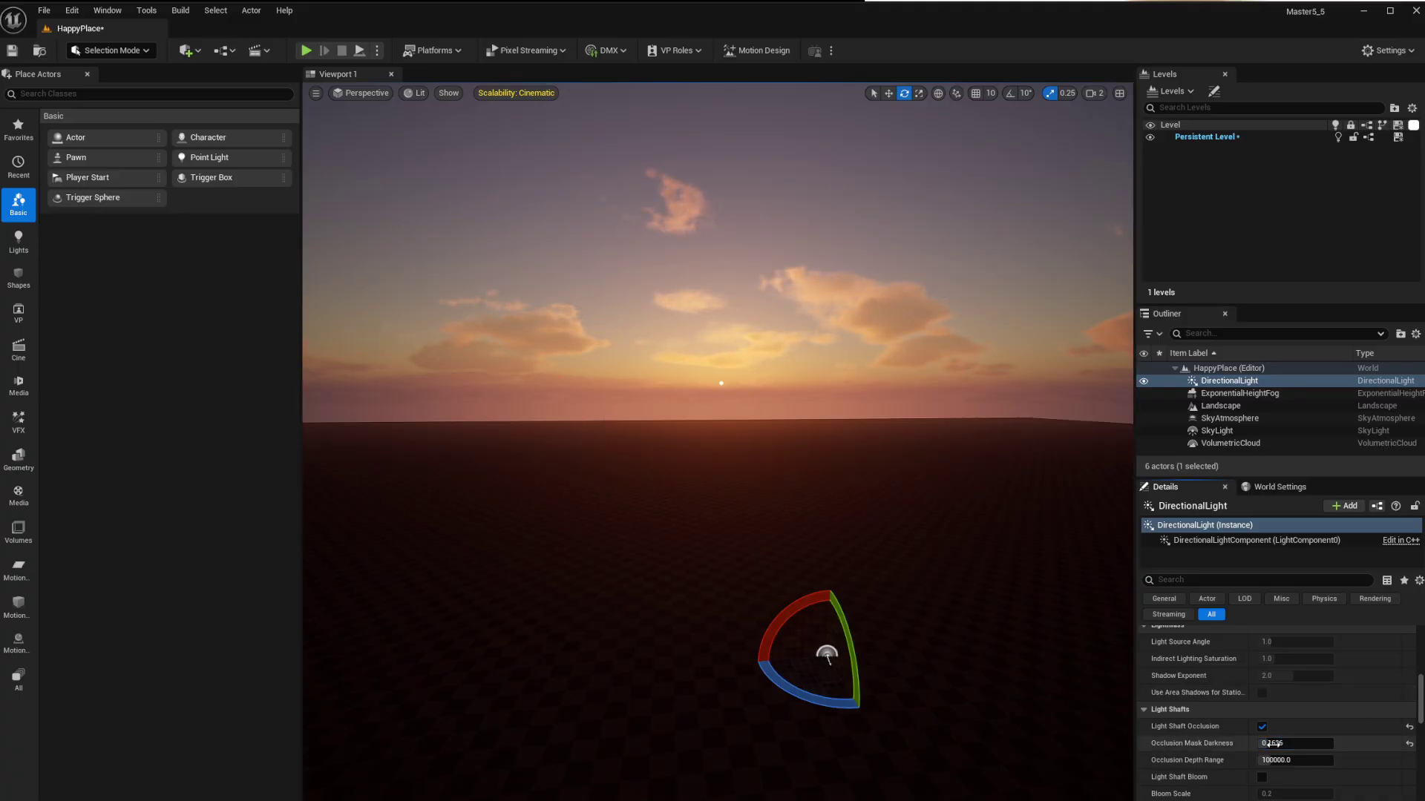
drag(1317, 760, 1291, 760)
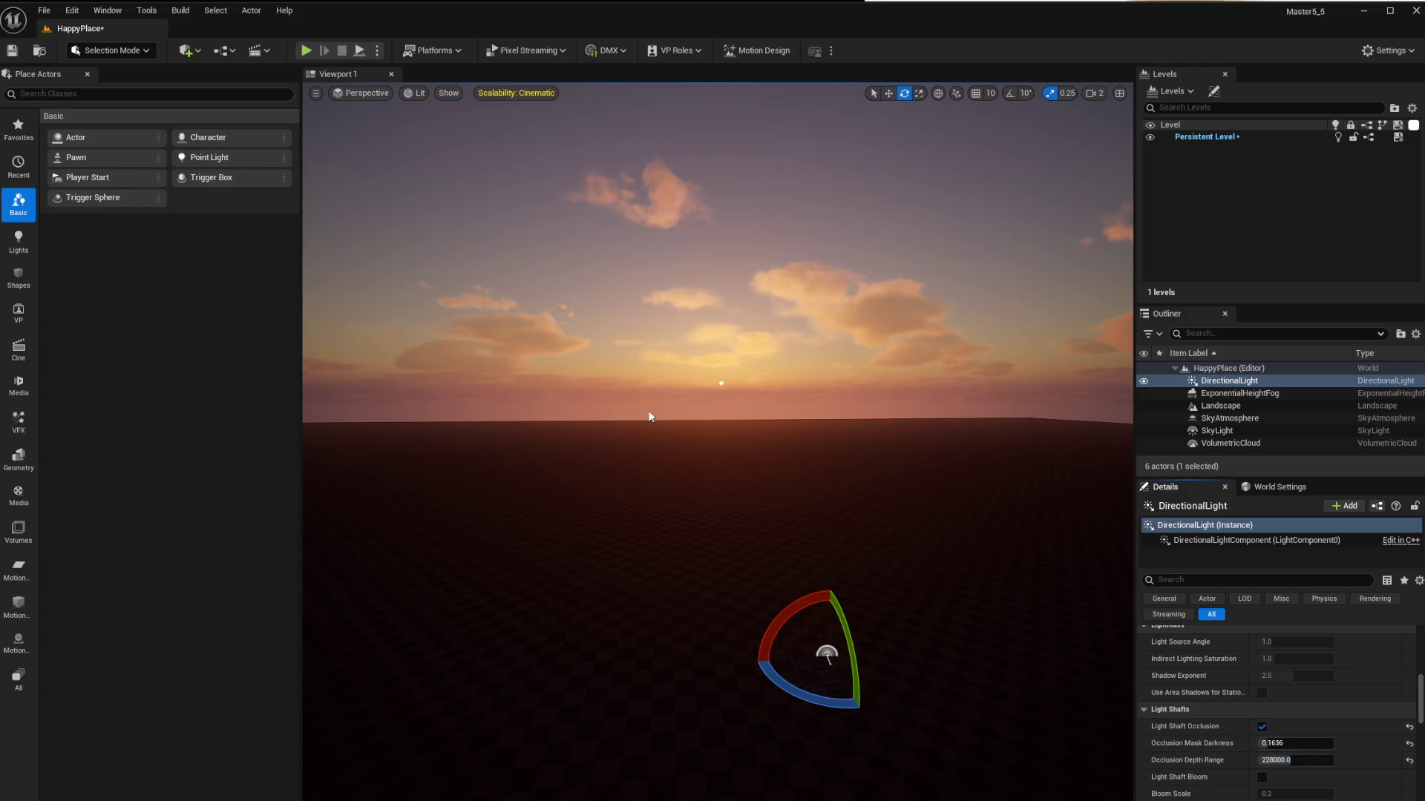
Rotate the DirectionalLight to raise the sun slightly above the horizon and brighten the landscape.
right_drag(711, 495, 780, 475)
scroll(710, 495, up, 1)
right_drag(616, 550, 556, 546)
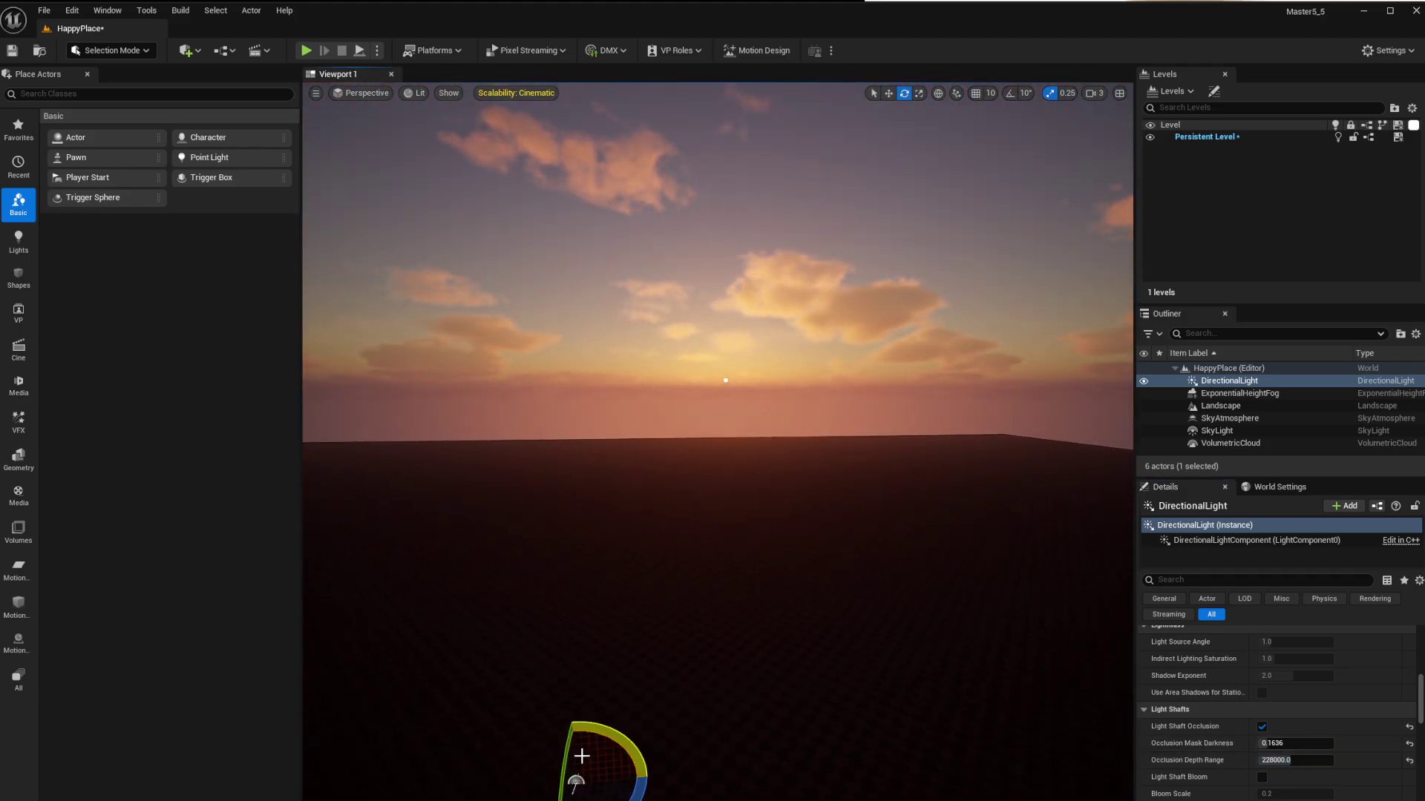
drag(568, 750, 589, 714)
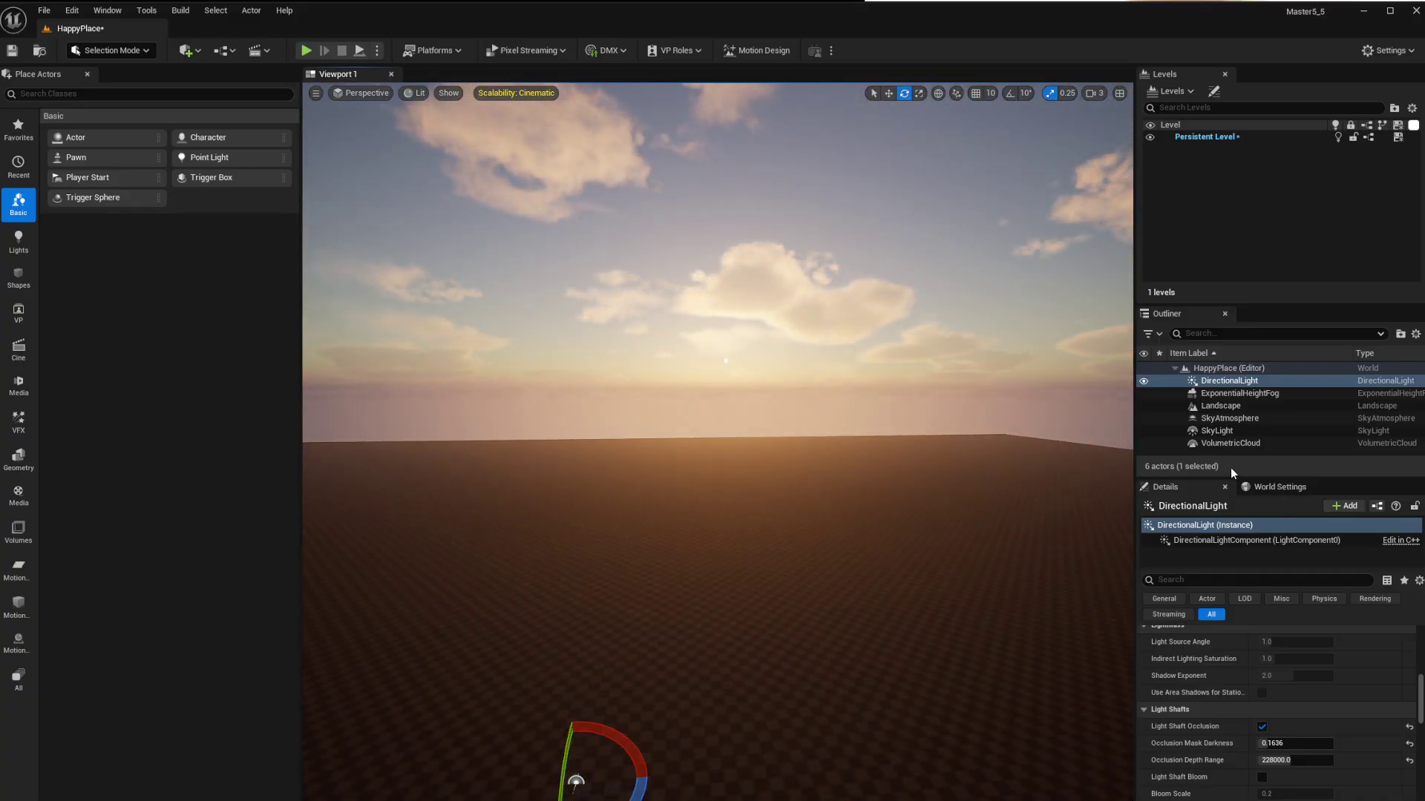
Set the ExponentialHeightFog's Fog Density to about 0.033 and Fog Height Falloff to about 0.217.
click(1212, 394)
scroll(1361, 688, up, 10)
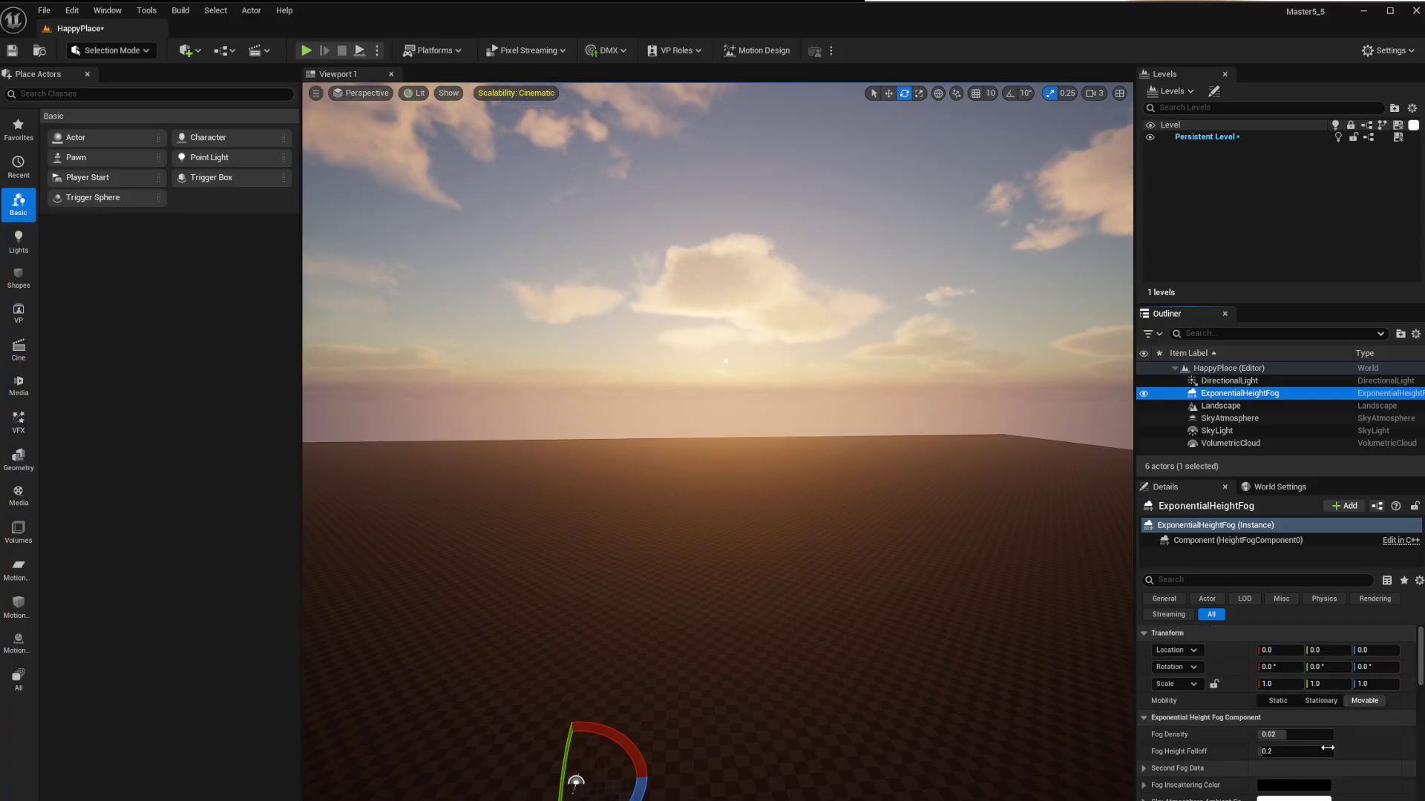
drag(1279, 734, 1309, 752)
Tint the ExponentialHeightFog's Sky Atmosphere Ambient Contribution color a pale peach and set Fog Height Falloff to about 0.174.
scroll(1319, 748, down, 2)
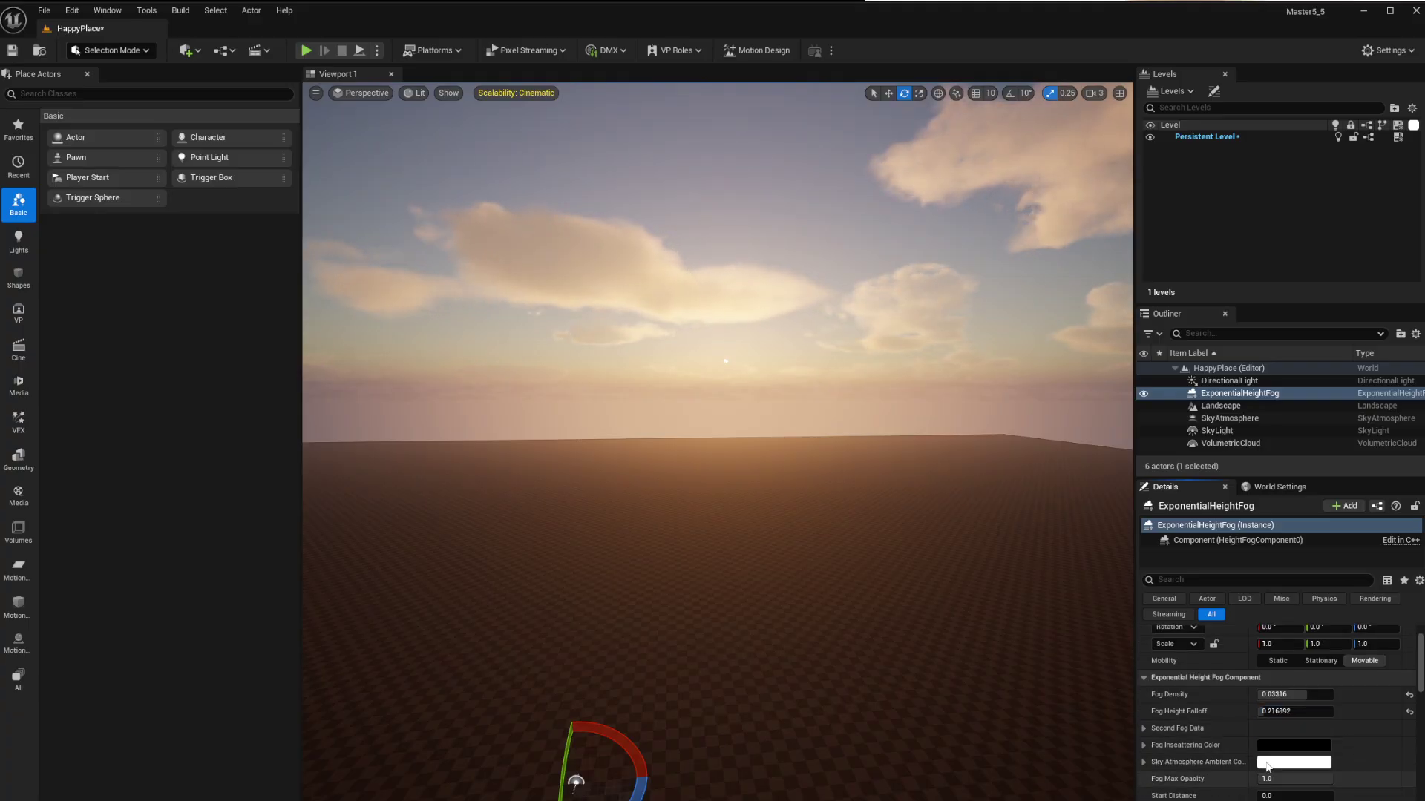
click(1293, 763)
click(1350, 618)
click(1351, 683)
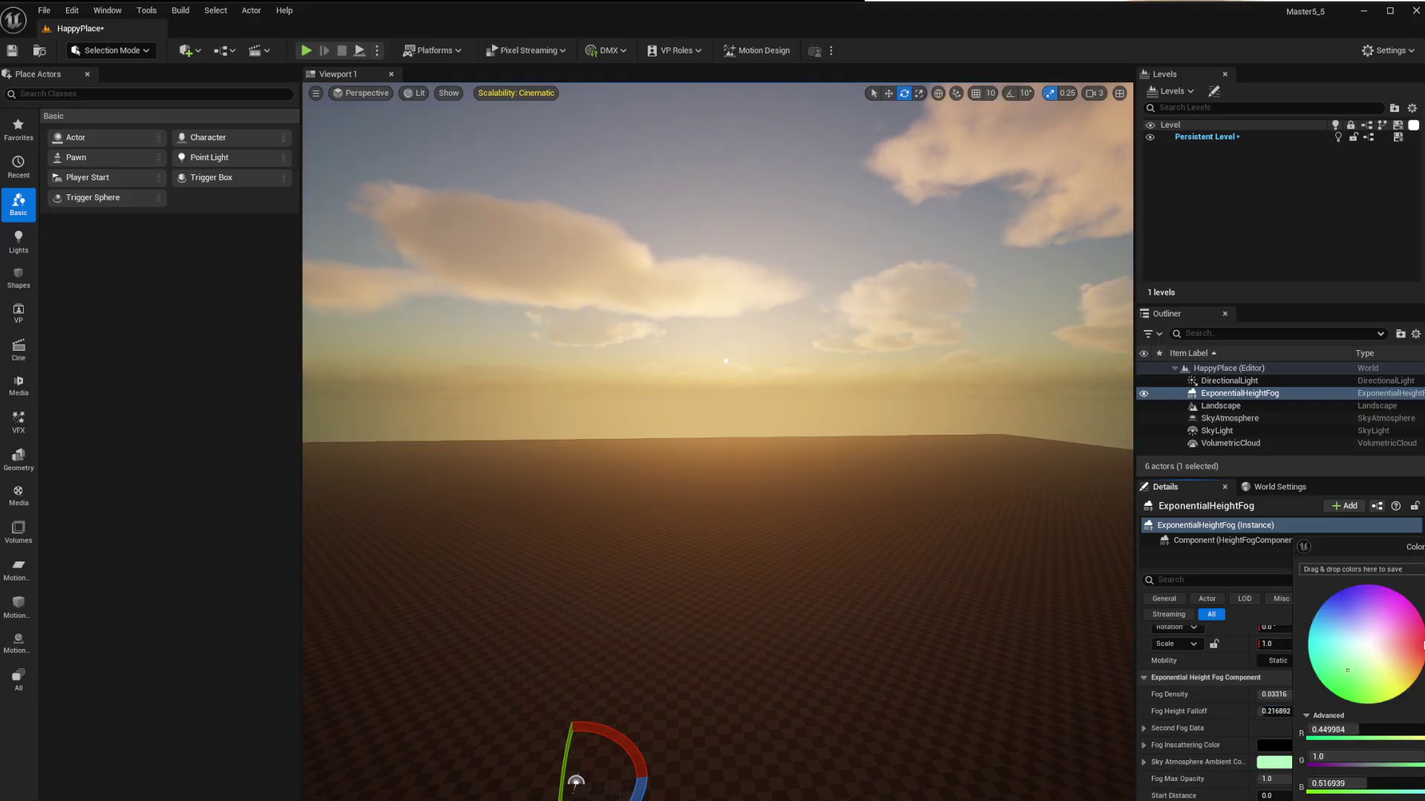
click(1421, 639)
drag(1399, 644, 1400, 650)
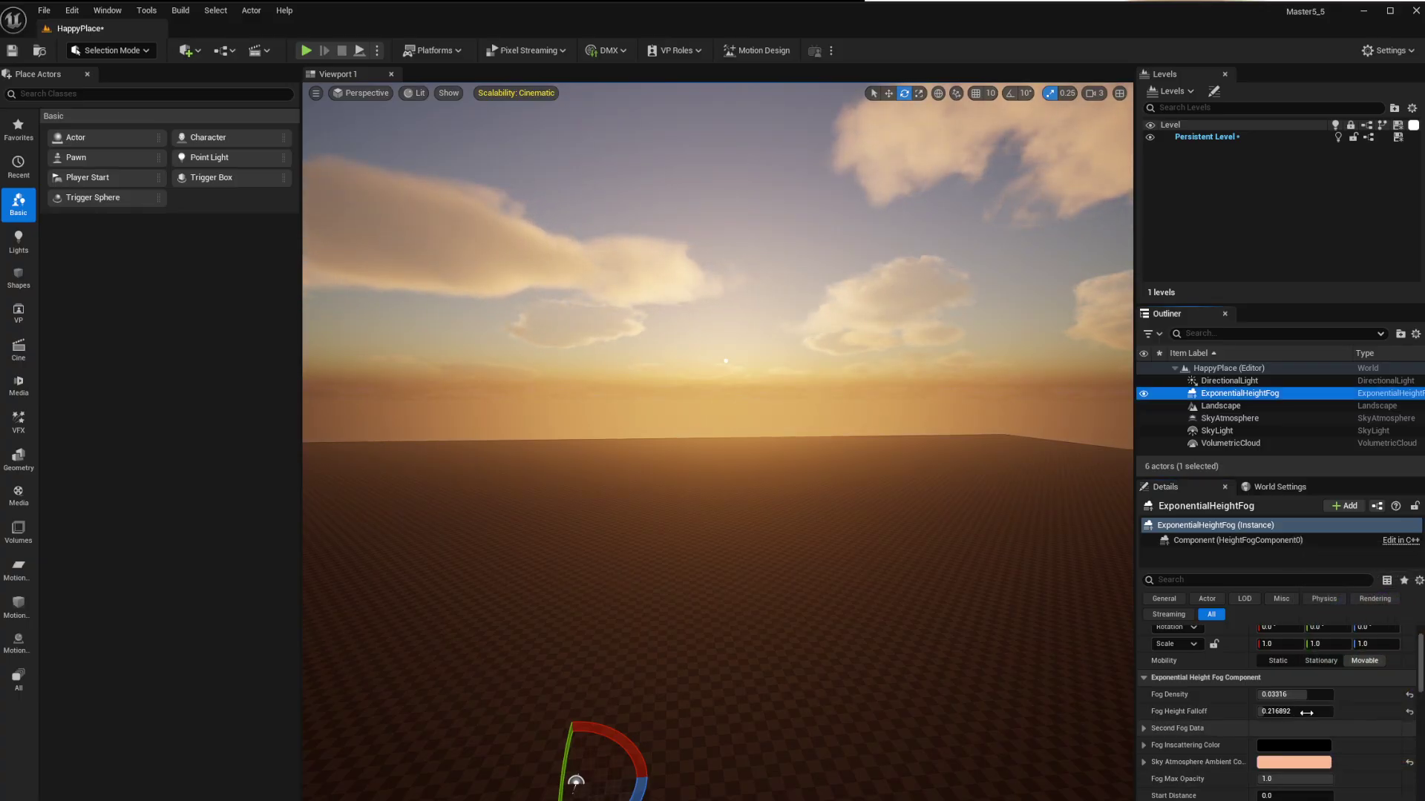
drag(1265, 711, 1264, 711)
Turn the ExponentialHeightFog's Volumetric Fog off and back on to compare the effect.
scroll(1341, 745, down, 1)
scroll(1343, 744, down, 6)
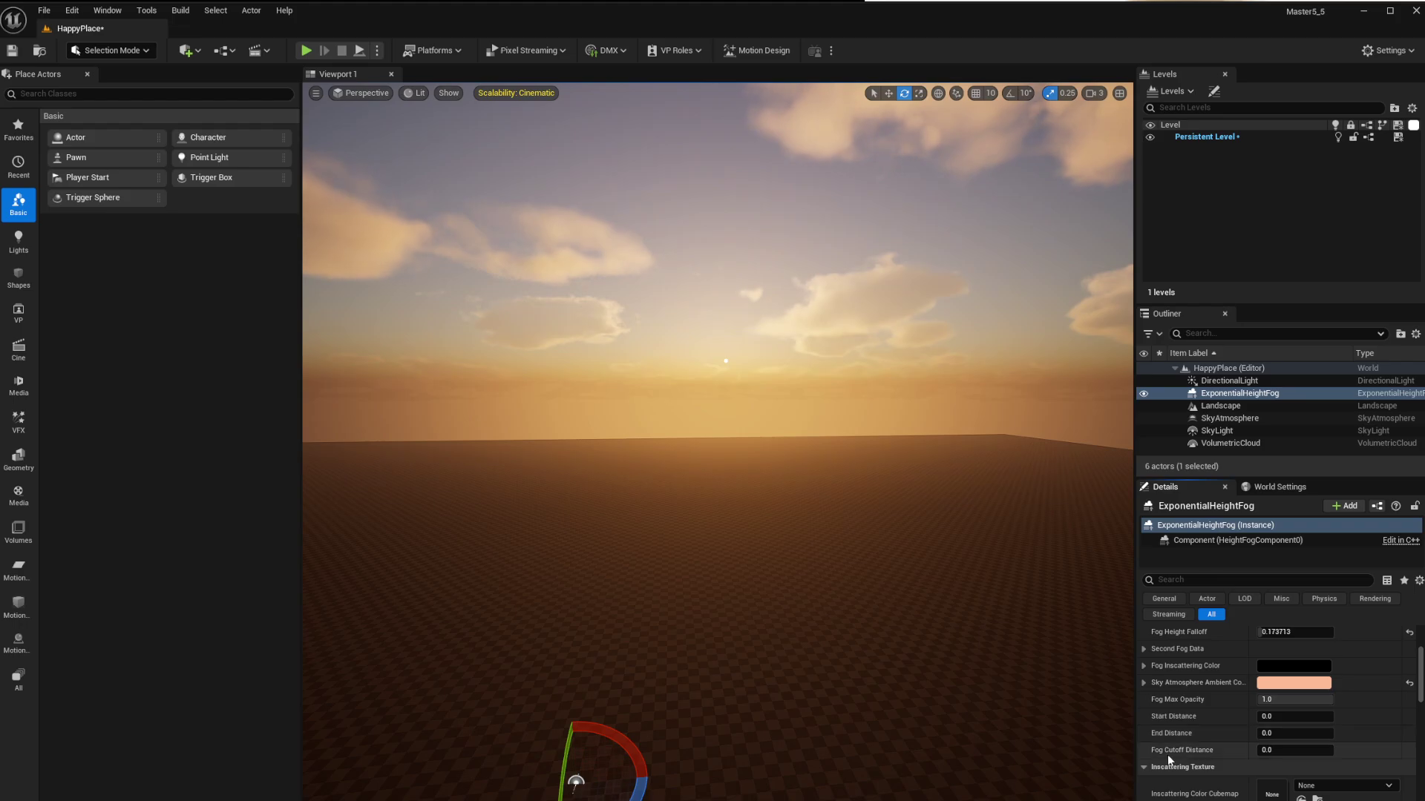
scroll(1260, 773, down, 5)
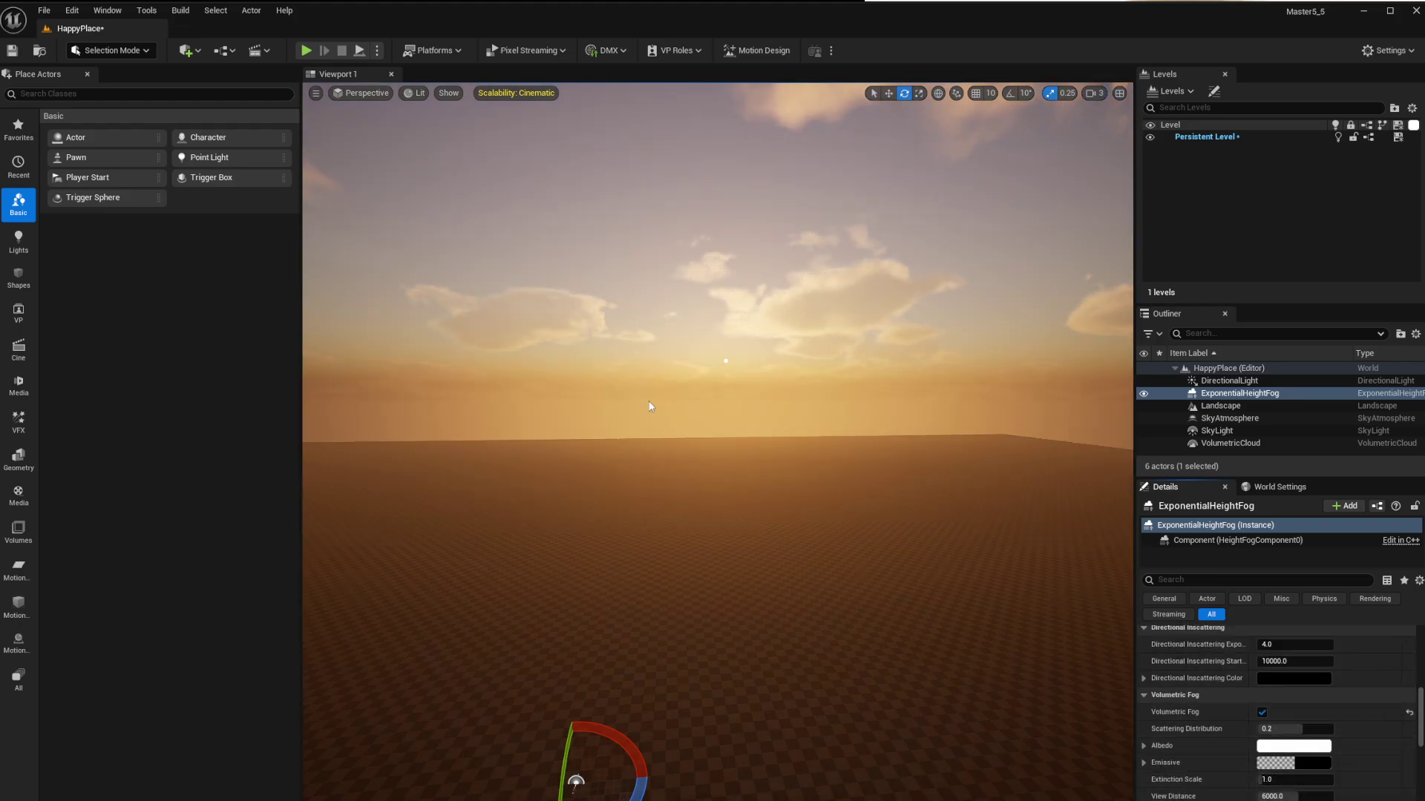
click(1262, 714)
click(1263, 713)
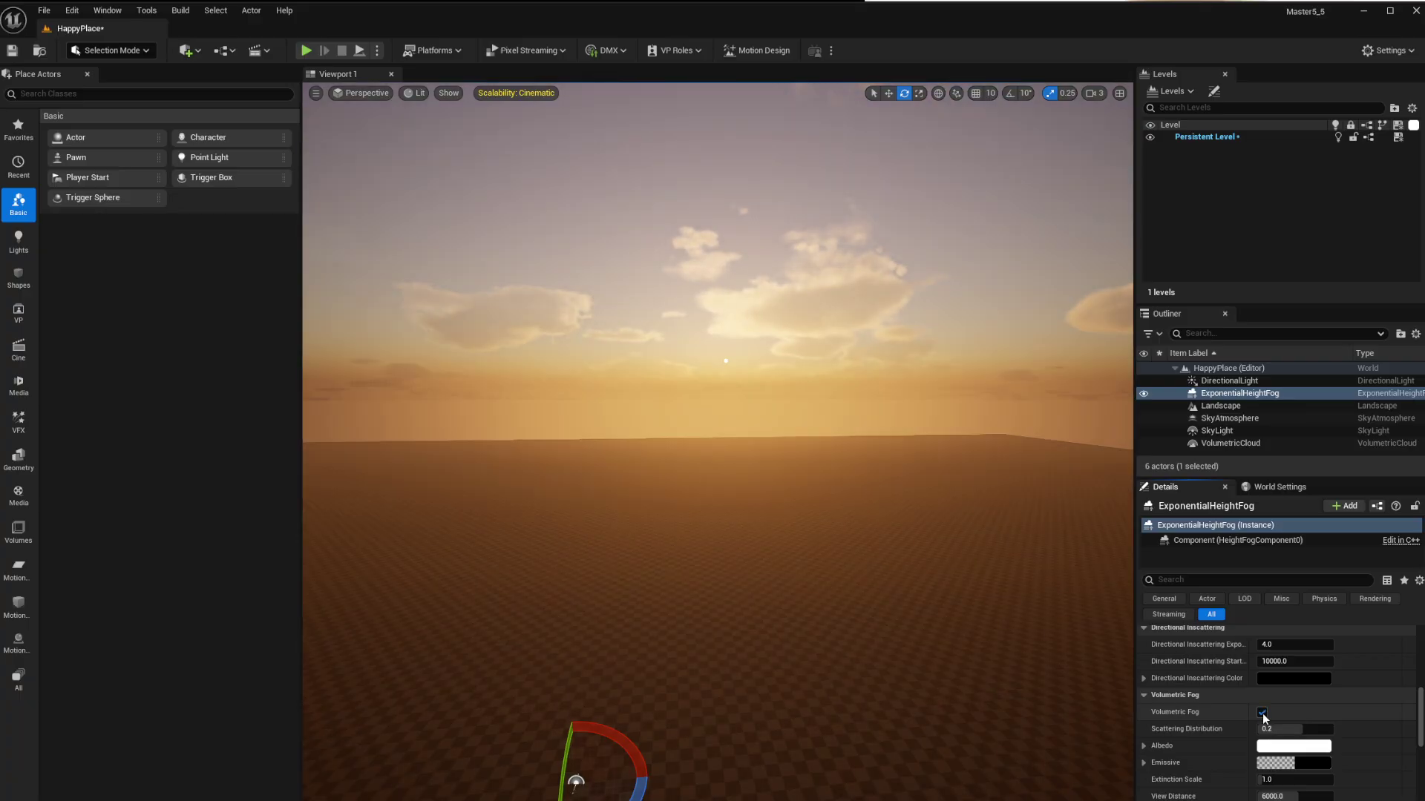
Move the viewpoint over the landscape to examine the fog and the sun near the horizon.
right_drag(817, 528, 748, 511)
key(s)
key(a)
key(w)
key(s)
drag(865, 557, 992, 674)
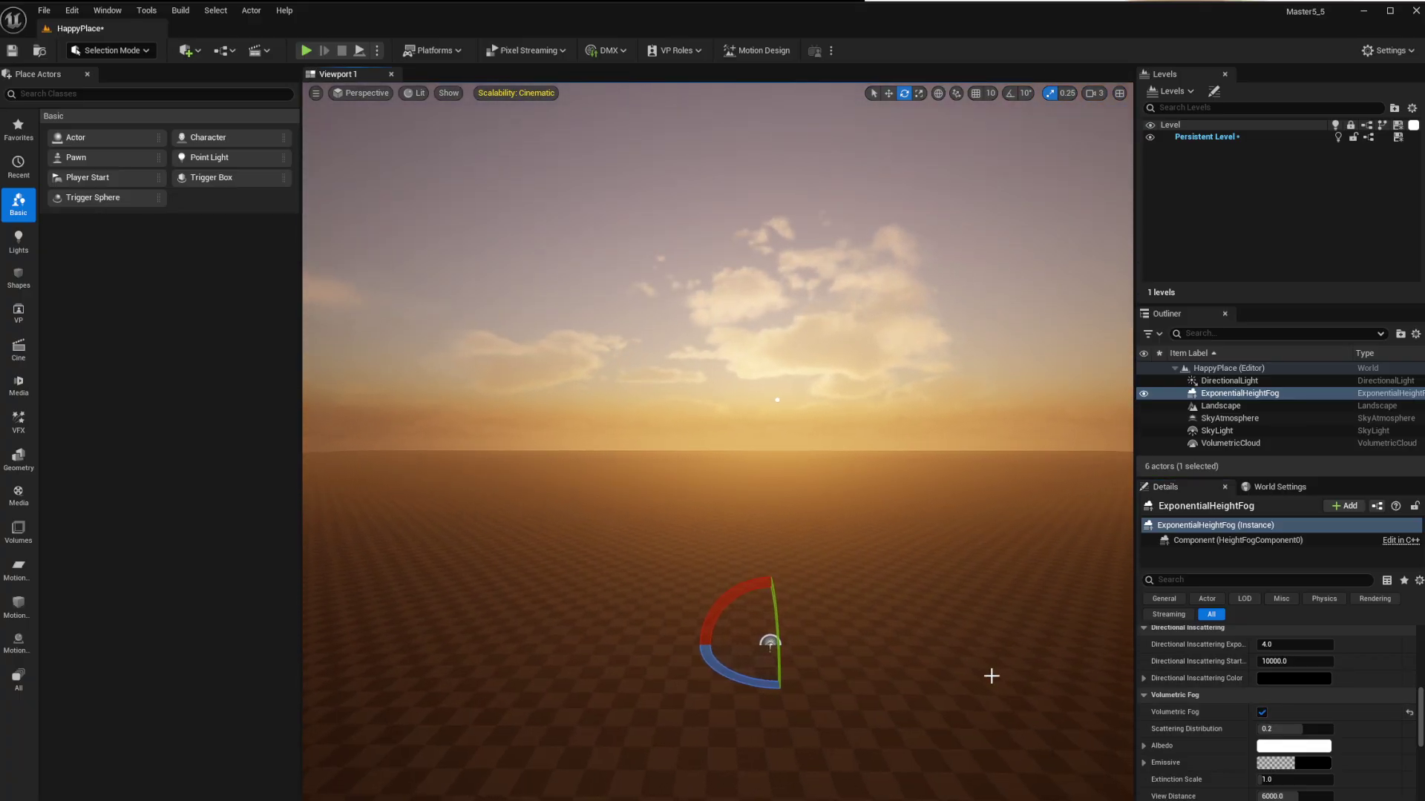
scroll(1285, 783, down, 4)
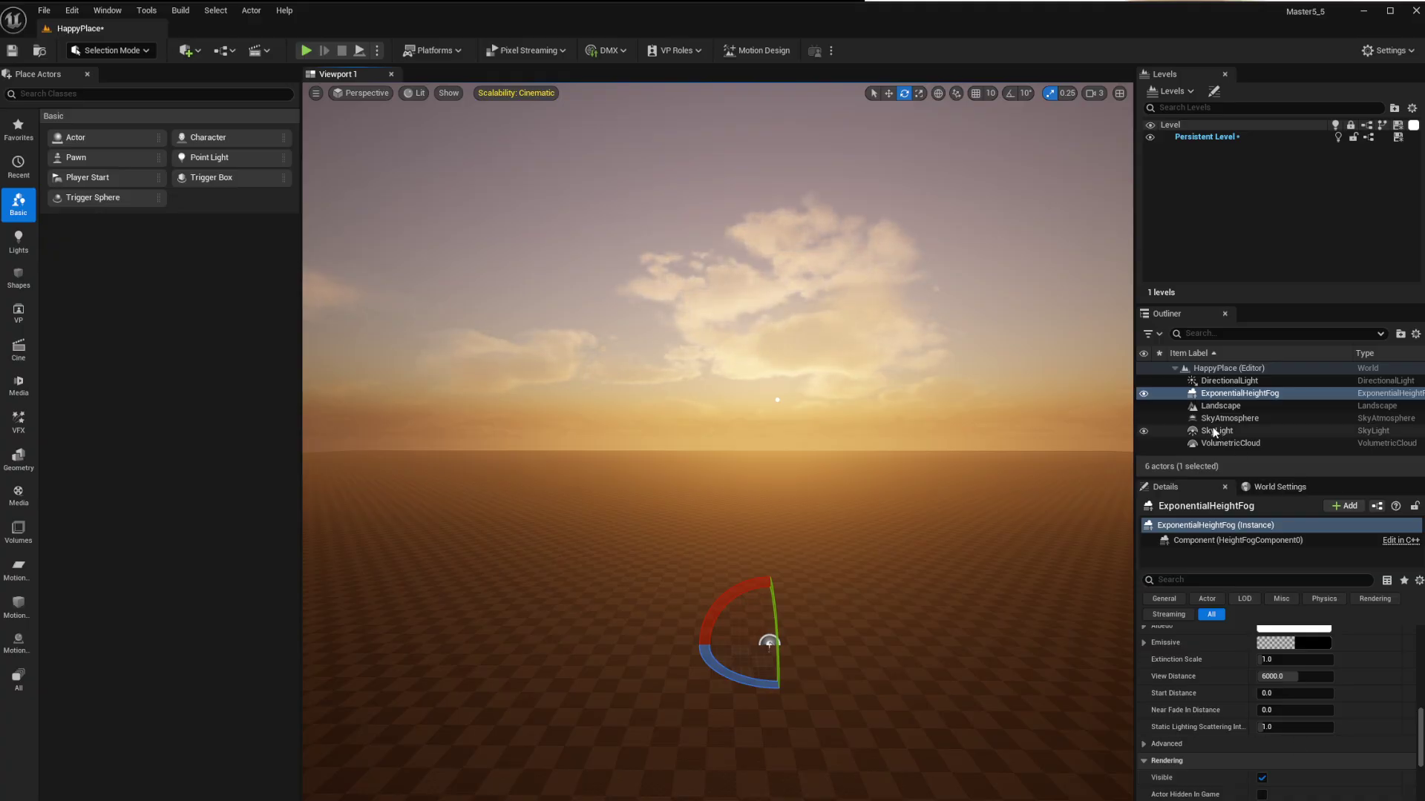
Try other Ground Radius and Atmosphere Height values on the SkyAtmosphere and restore their defaults.
click(1221, 406)
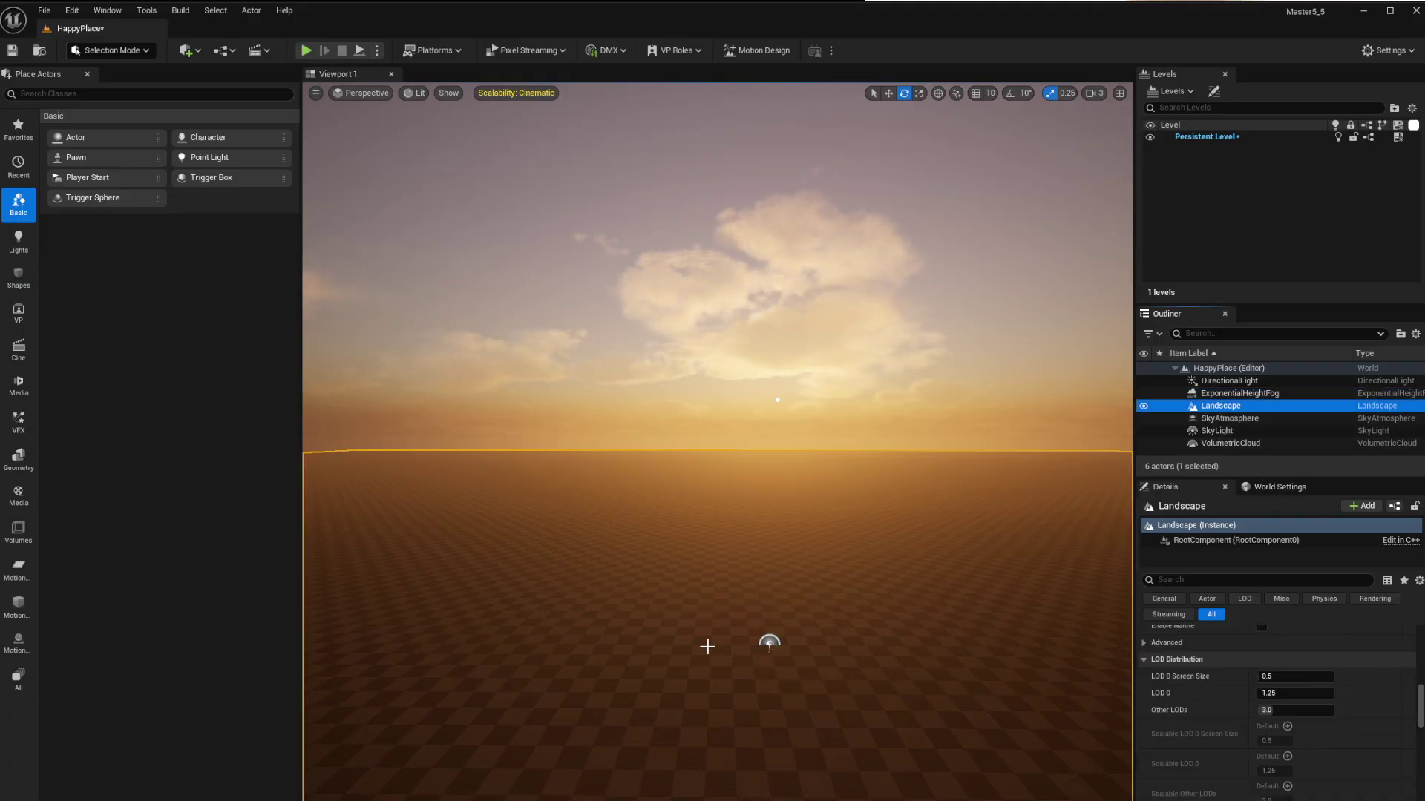
click(1261, 420)
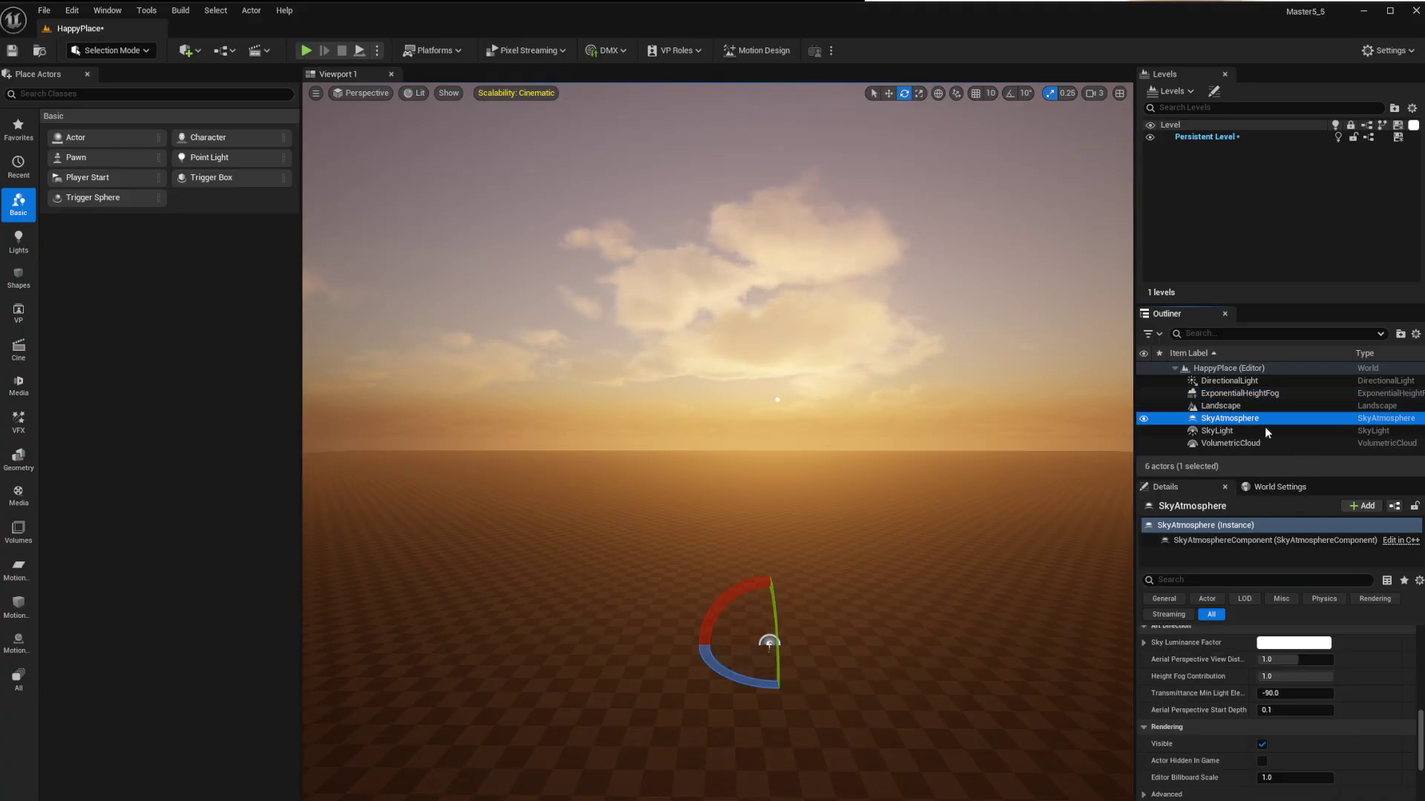
scroll(1340, 714, up, 15)
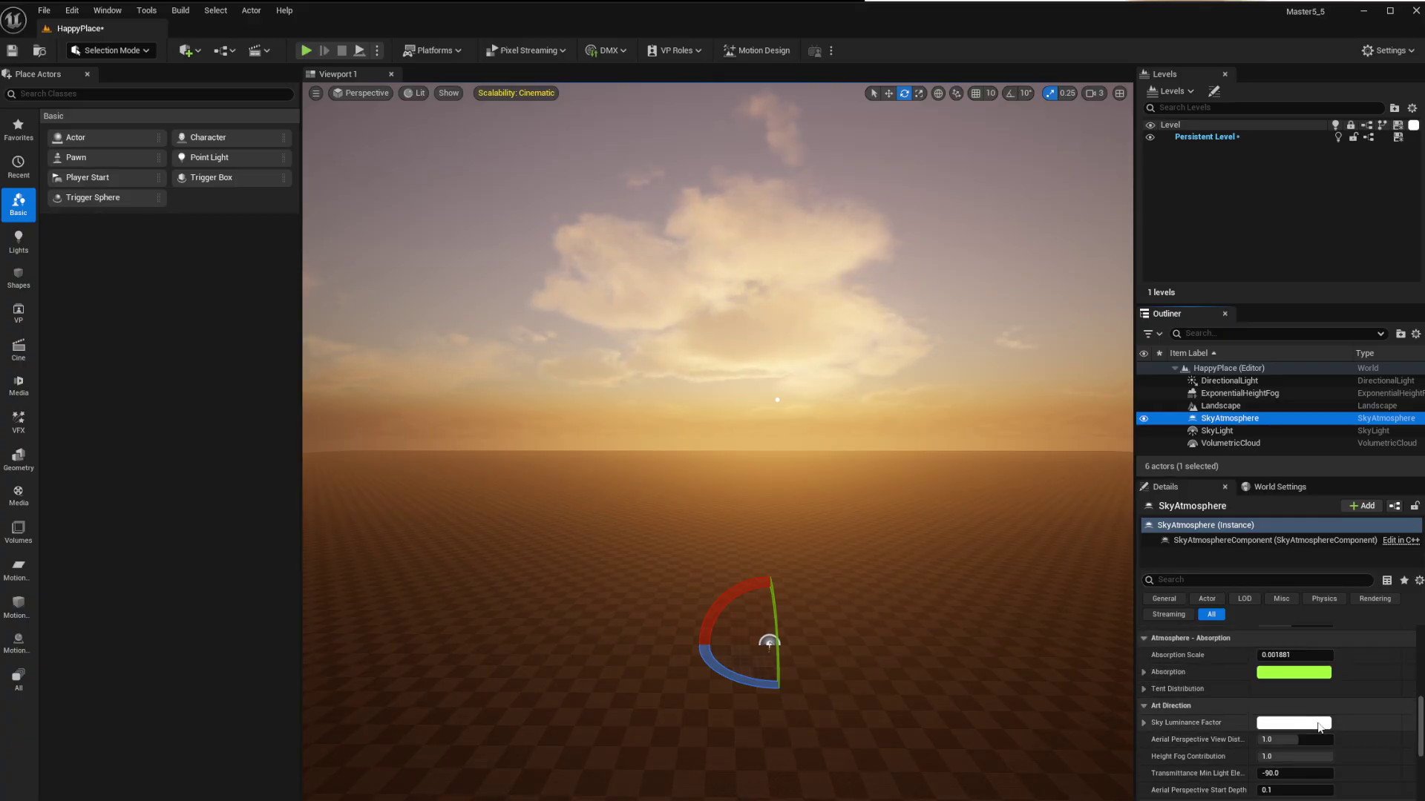
scroll(1317, 729, down, 2)
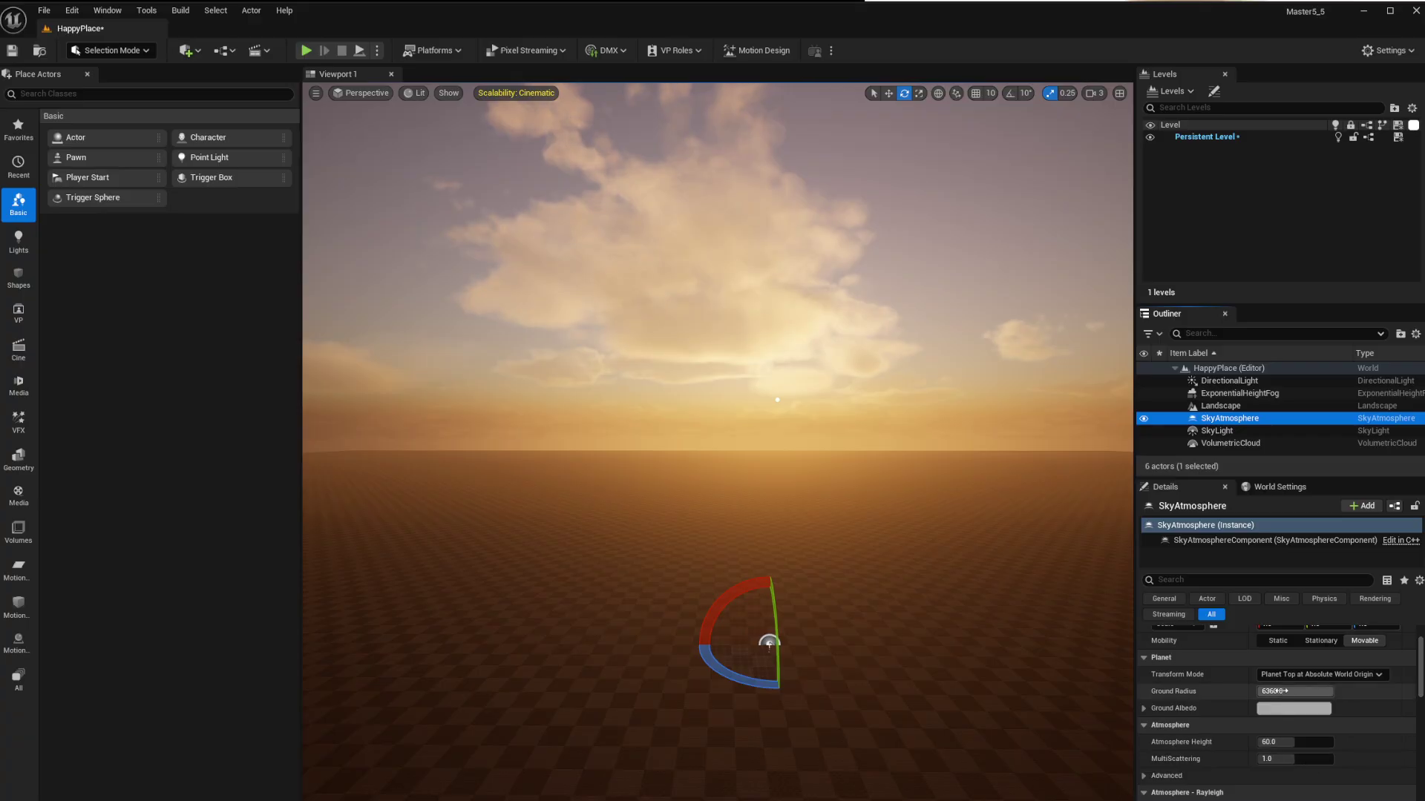
mouse_move(1303, 692)
mouse_down()
mouse_move(1247, 691)
mouse_move(1333, 691)
mouse_move(1270, 691)
mouse_move(1303, 691)
mouse_up()
click(1408, 692)
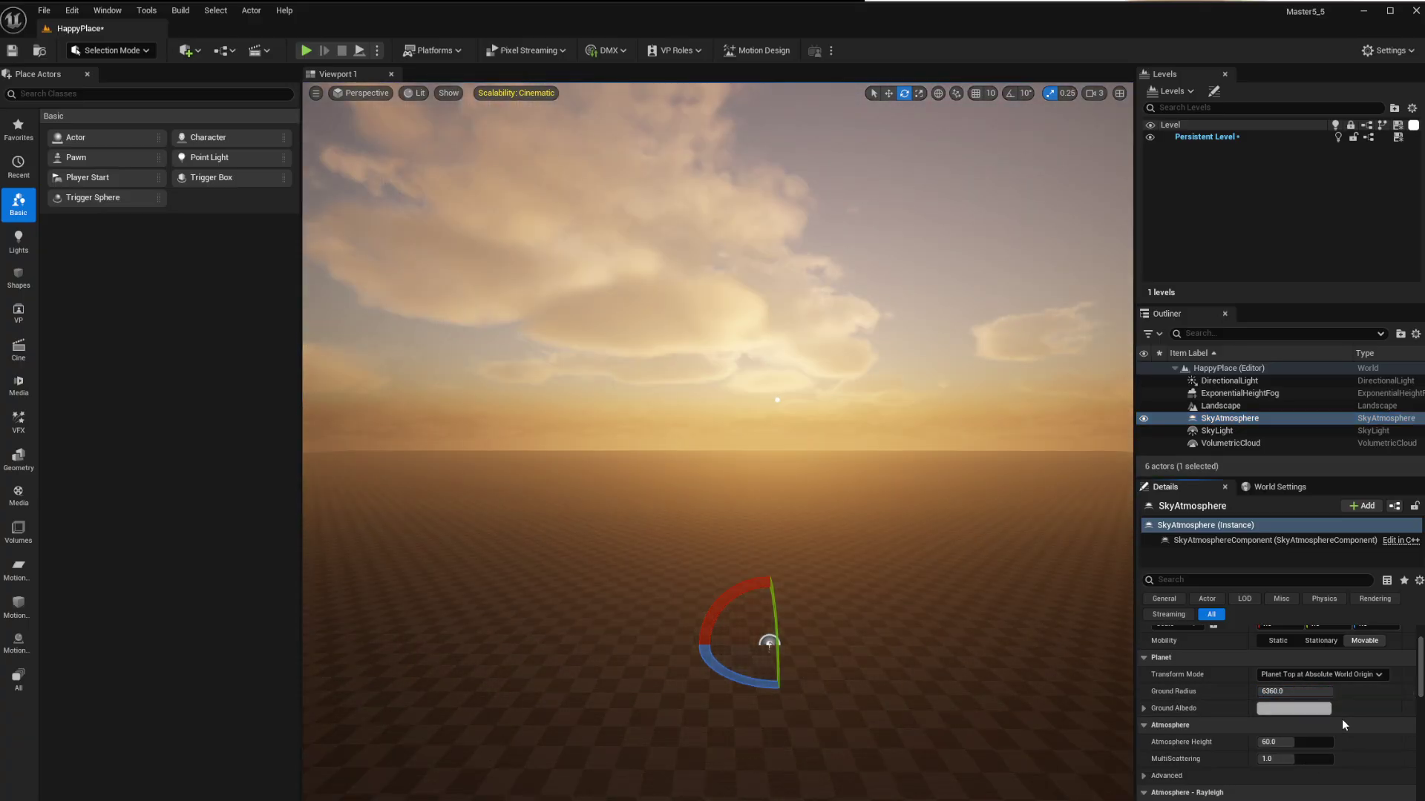
scroll(1297, 772, down, 2)
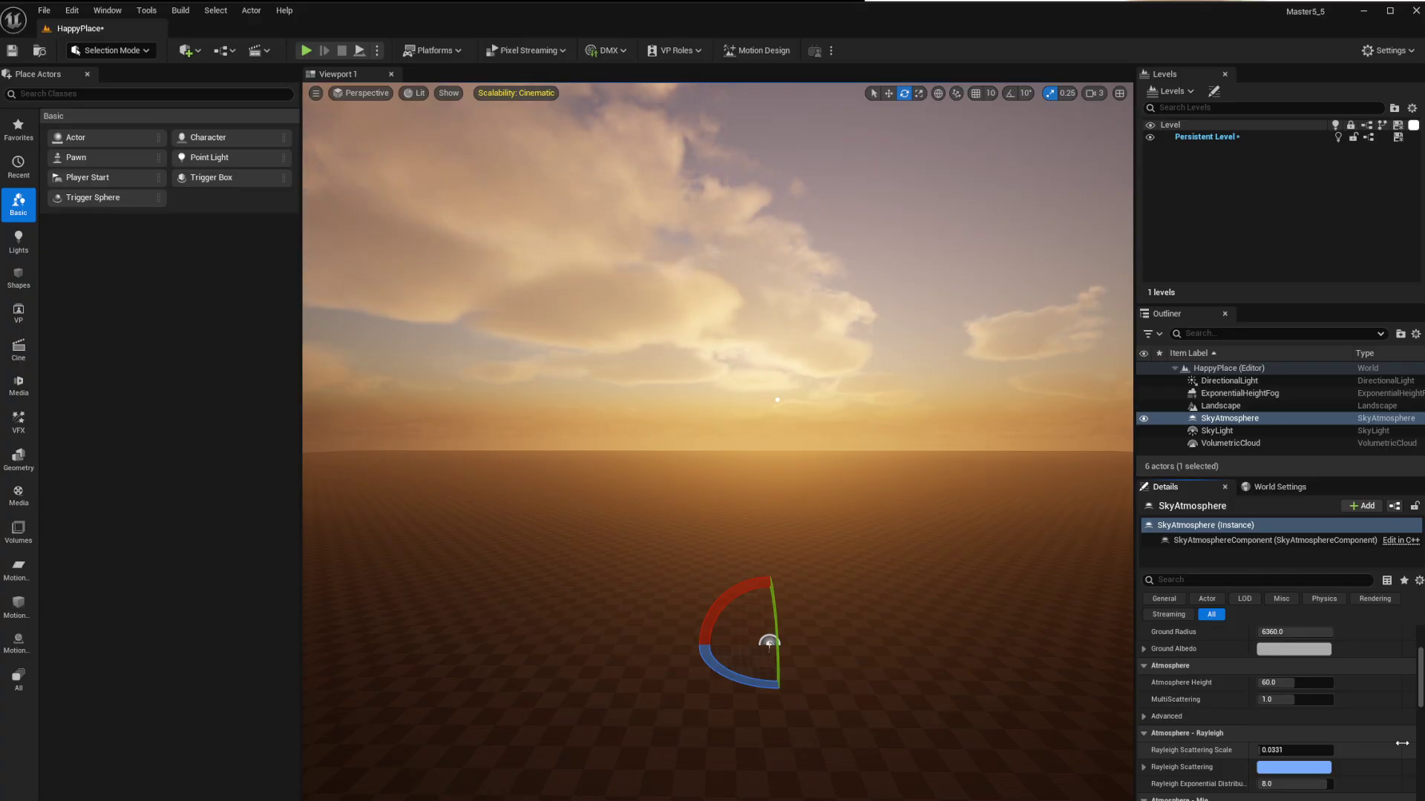
mouse_move(1282, 683)
mouse_down()
mouse_move(1333, 682)
mouse_move(1260, 683)
mouse_move(1293, 683)
mouse_up()
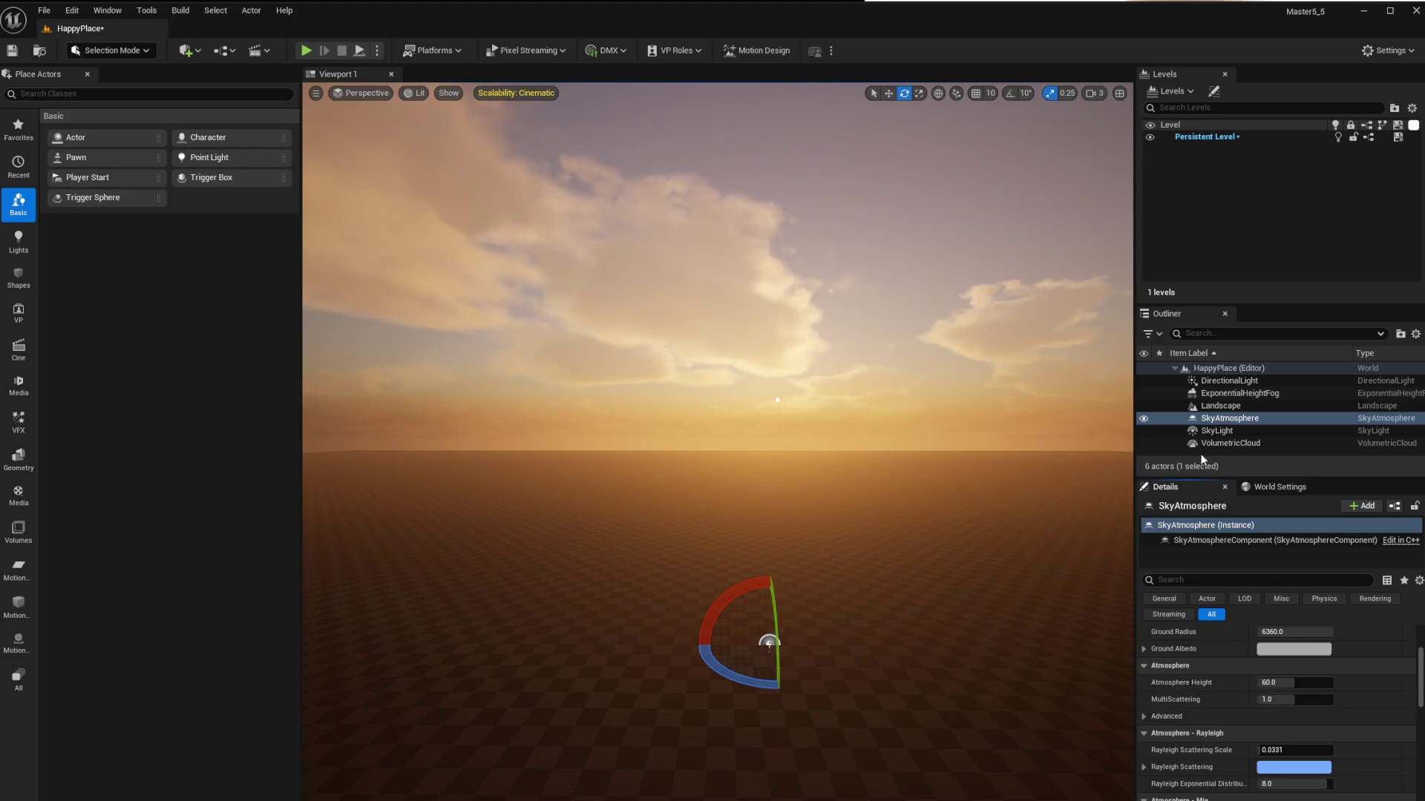
Review the SkyLight's light settings, try a different Intensity Scale and undo the change.
click(1217, 431)
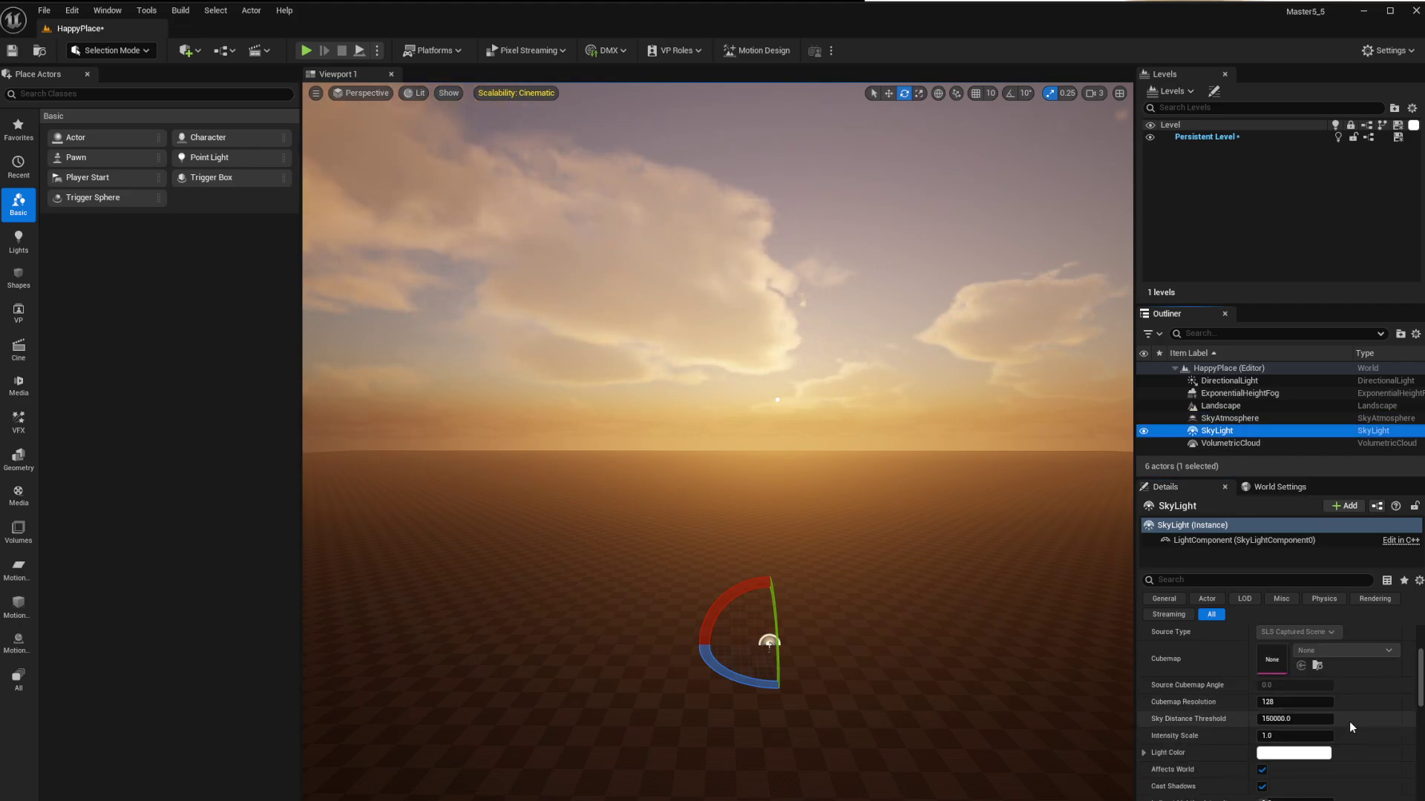
scroll(1355, 732, up, 1)
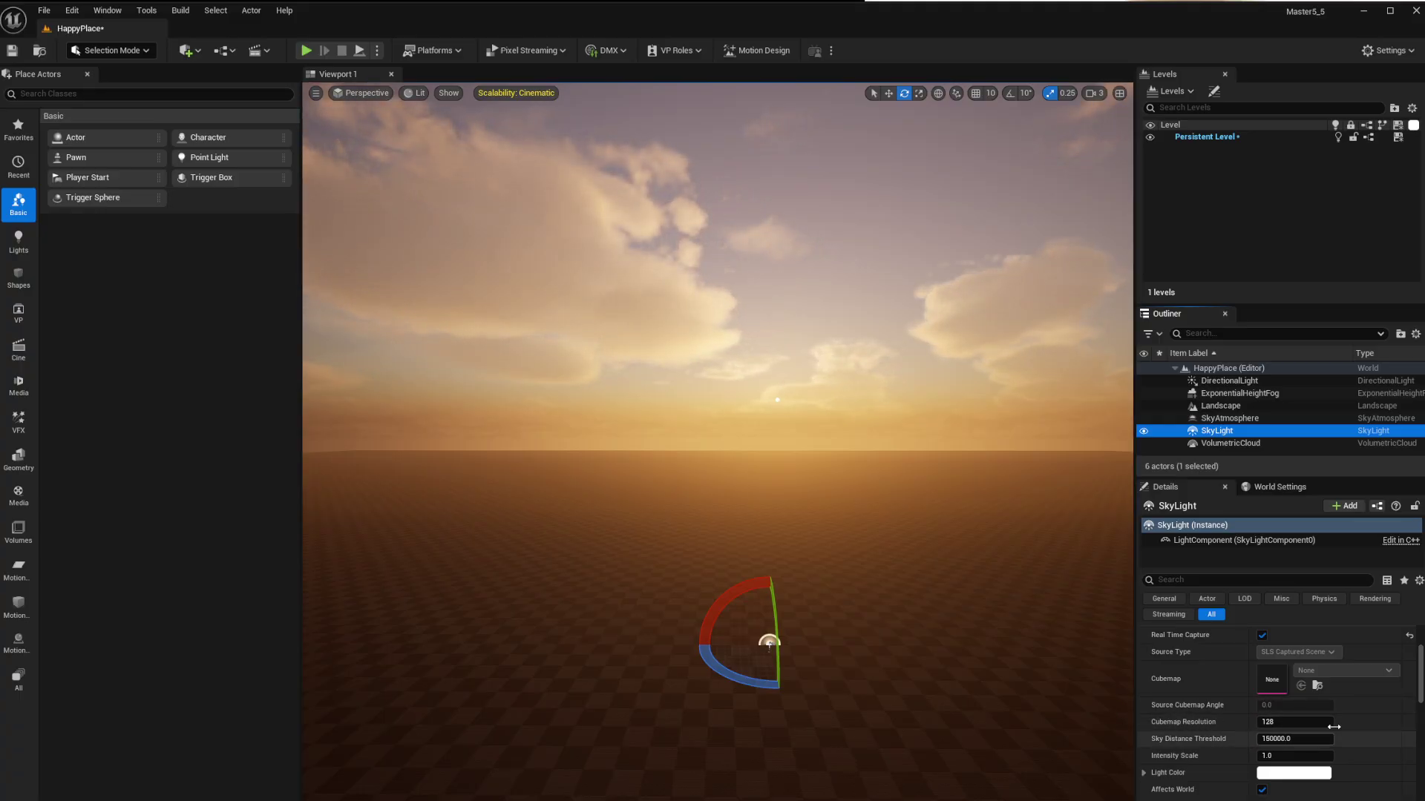
click(1290, 724)
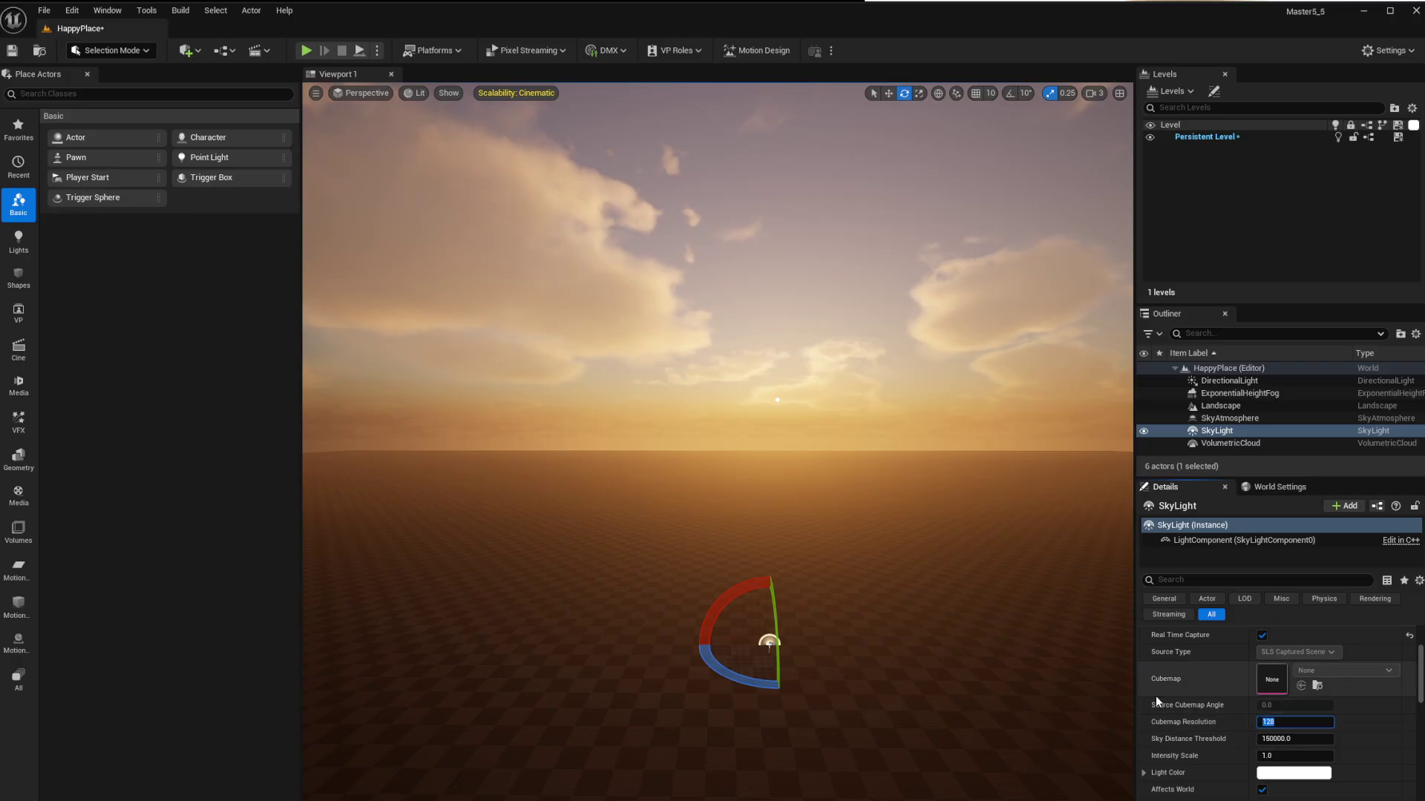
scroll(1344, 729, up, 2)
scroll(1344, 728, down, 1)
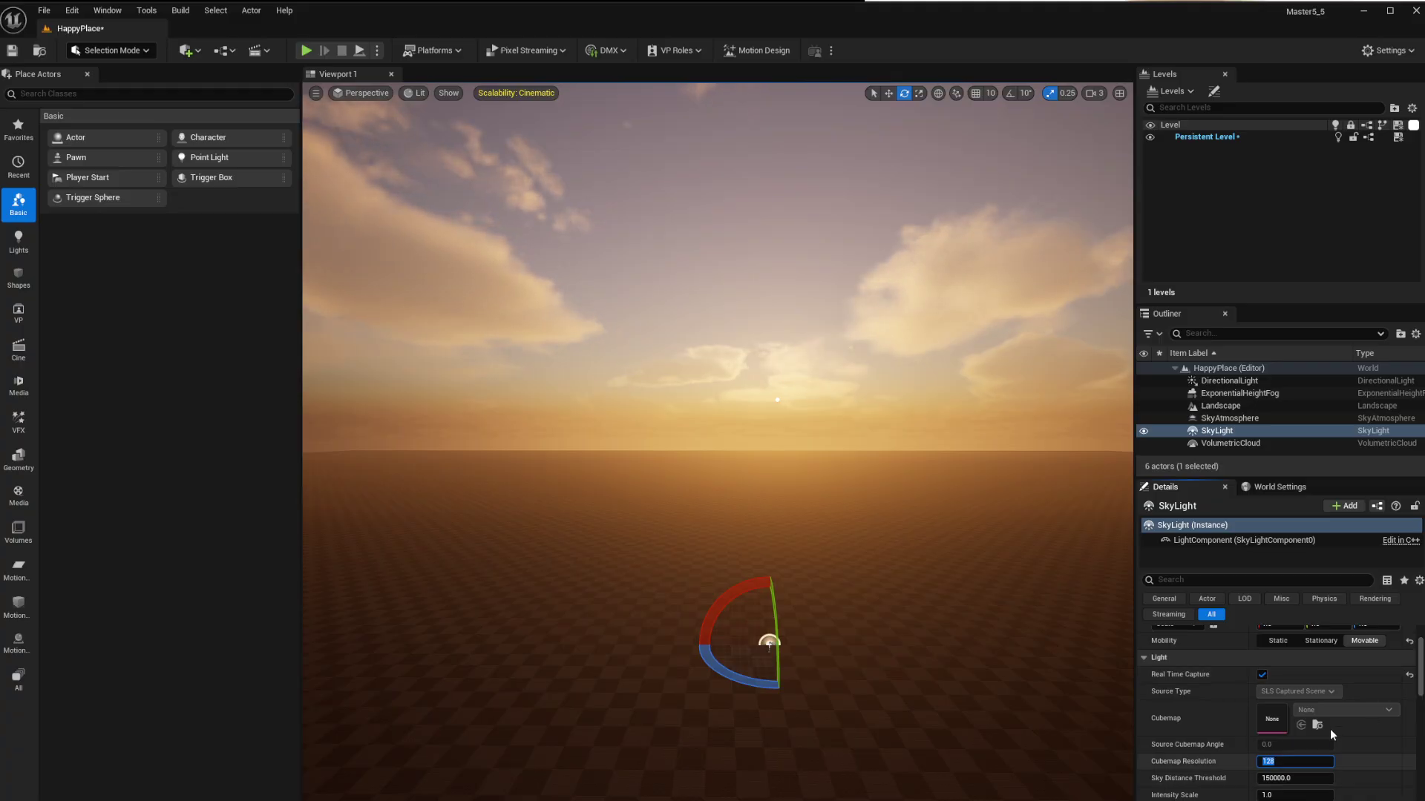
scroll(1330, 729, up, 3)
scroll(1328, 725, down, 4)
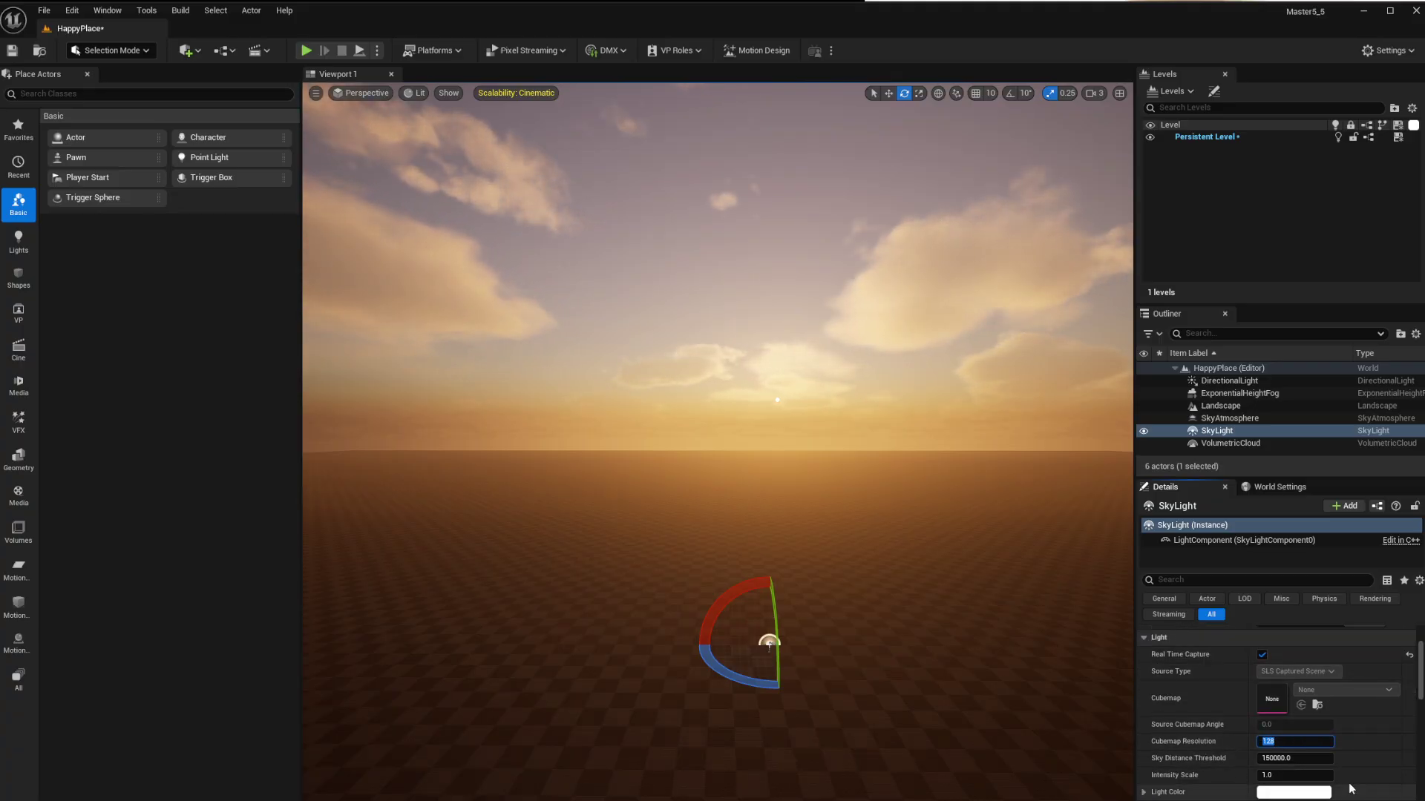
drag(1267, 774, 1338, 788)
key(ctrl+z)
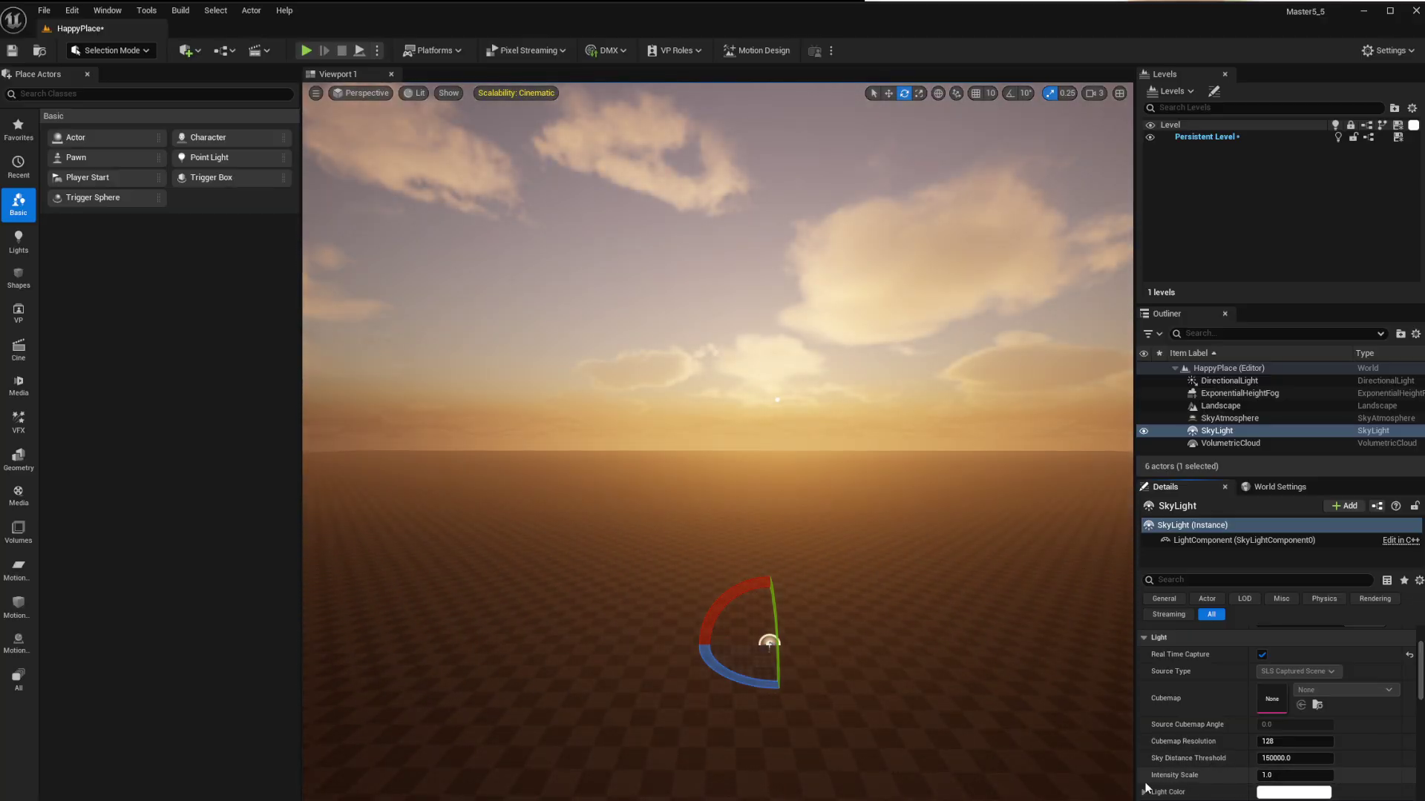
Set the VolumetricCloud's Layer Bottom Altitude to about 3.6 and Layer Height to about 7.41.
click(1229, 444)
scroll(1355, 751, up, 1)
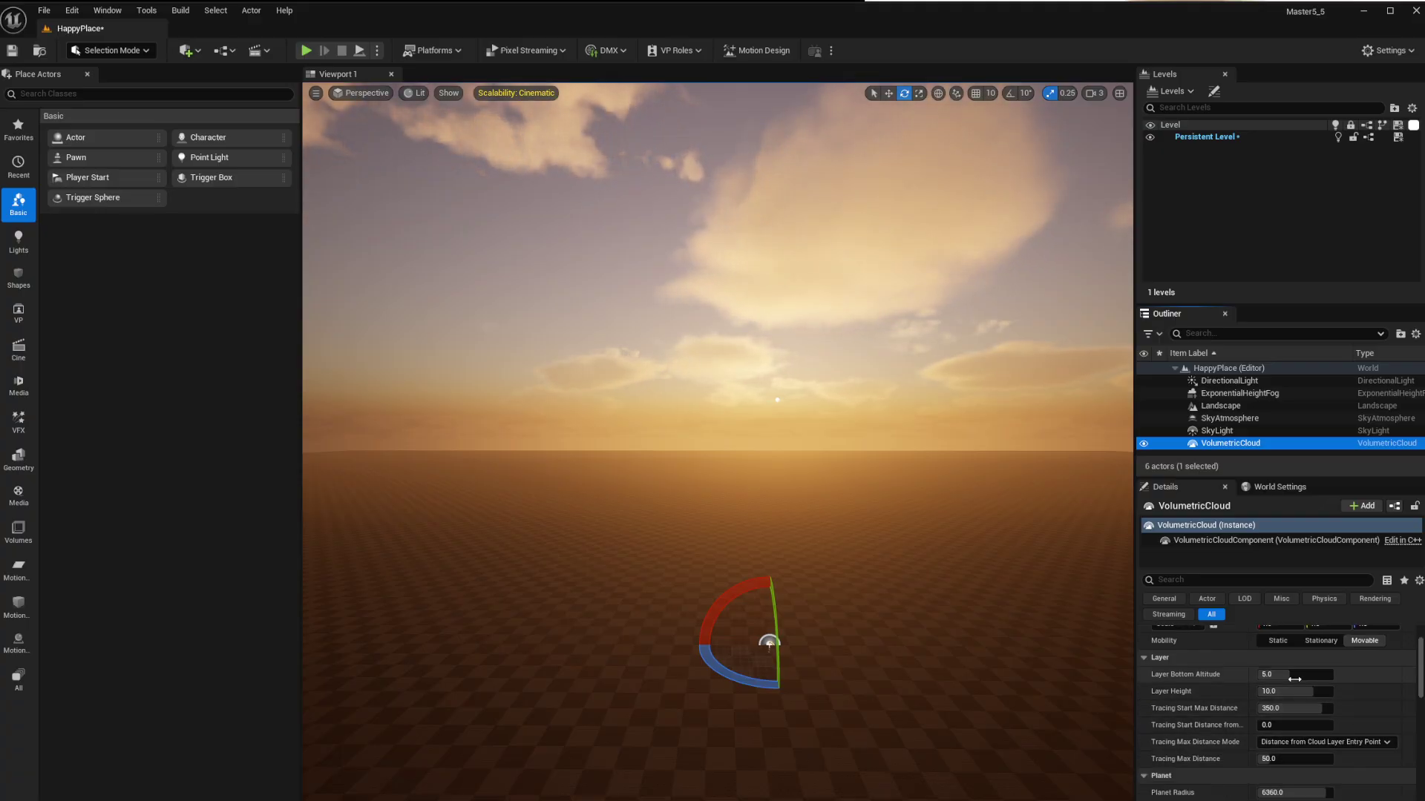
mouse_move(1282, 676)
mouse_down()
mouse_move(1308, 676)
mouse_move(1252, 676)
mouse_move(1306, 689)
mouse_up()
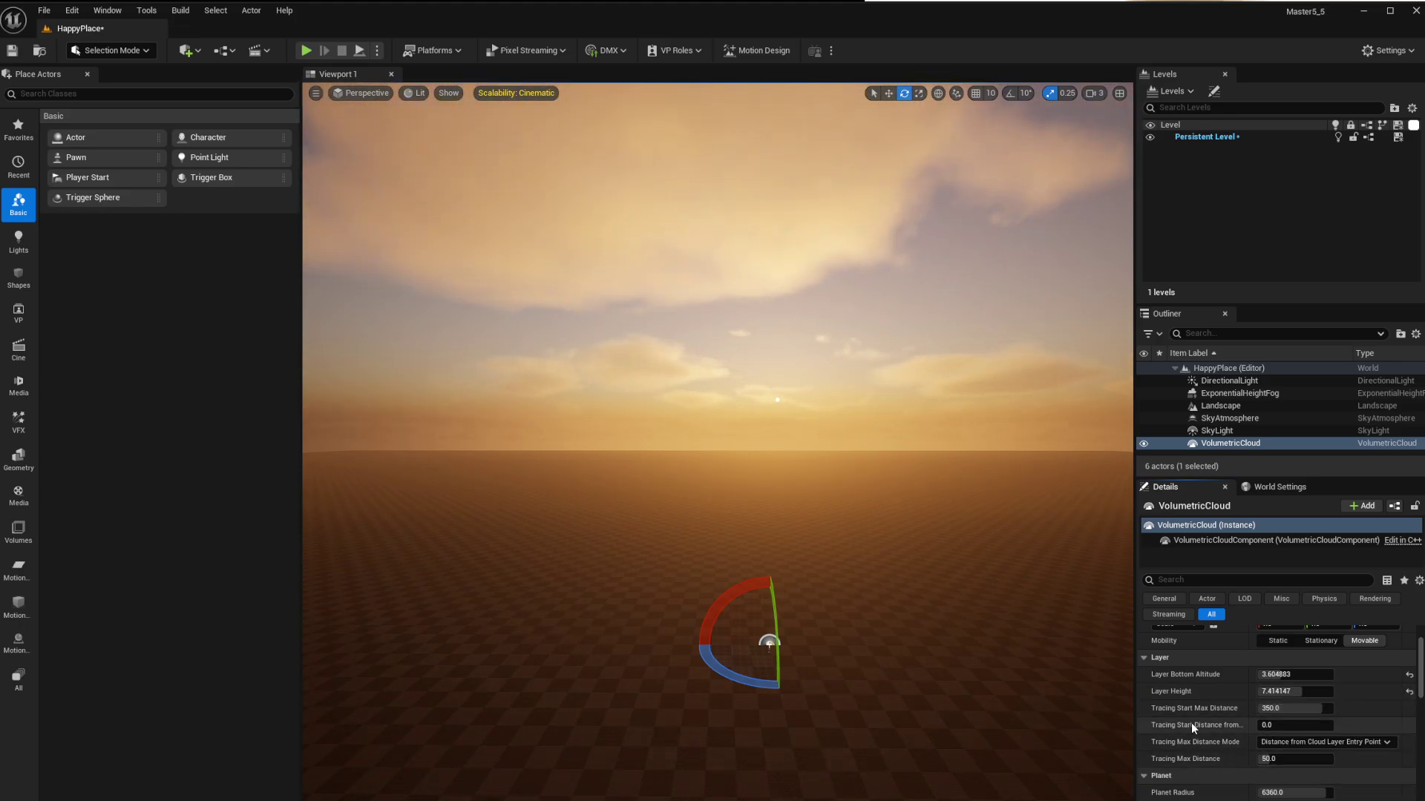
Try other tracing start and Tracing Max Distance values for the cloud layer and restore the defaults.
text(0.0)
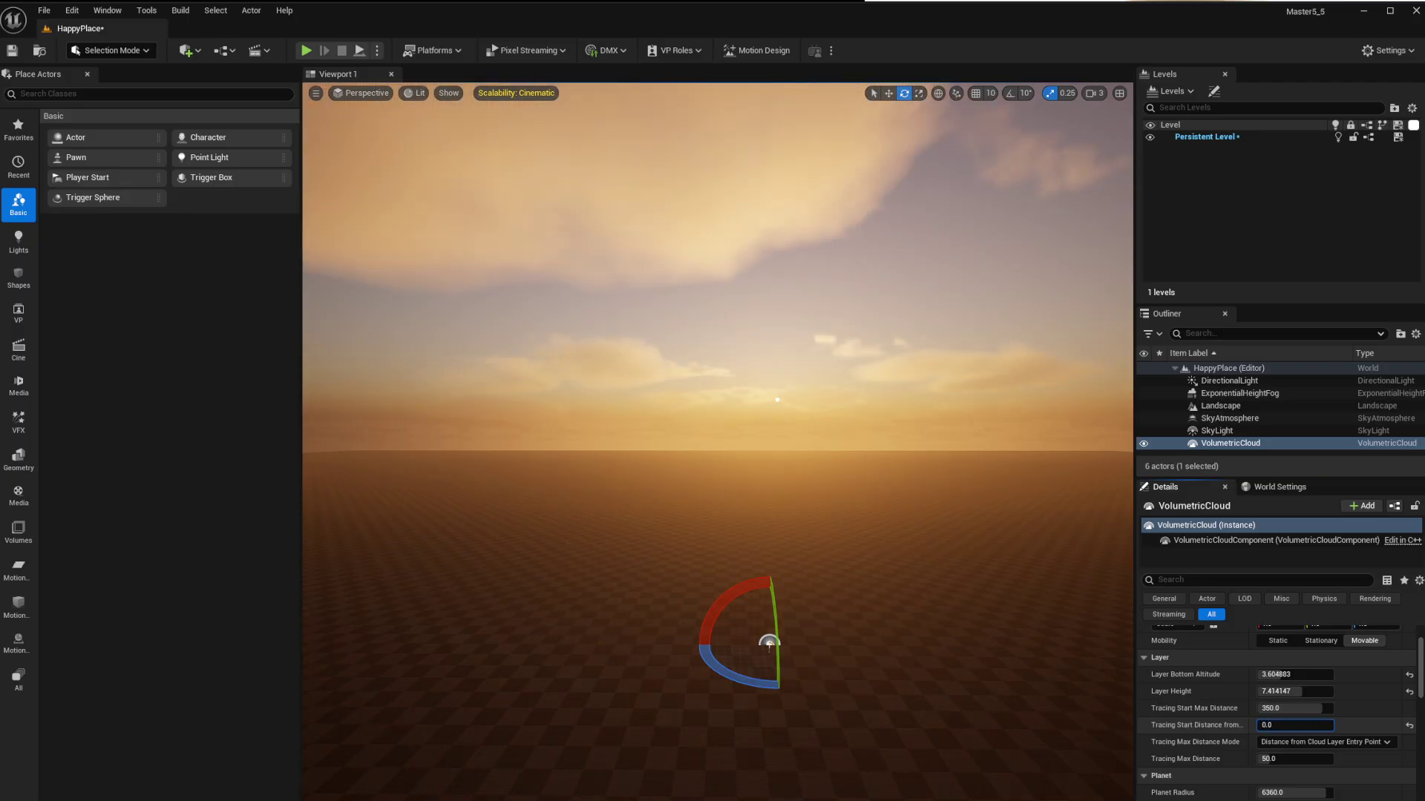
mouse_move(1268, 759)
mouse_down()
mouse_move(1332, 759)
mouse_move(1258, 759)
mouse_move(1313, 759)
mouse_move(1272, 759)
mouse_up()
click(1409, 759)
scroll(1349, 766, down, 2)
Reset the VolumetricCloud's Layer Height and raise it to 20.
click(1409, 633)
scroll(1324, 710, up, 1)
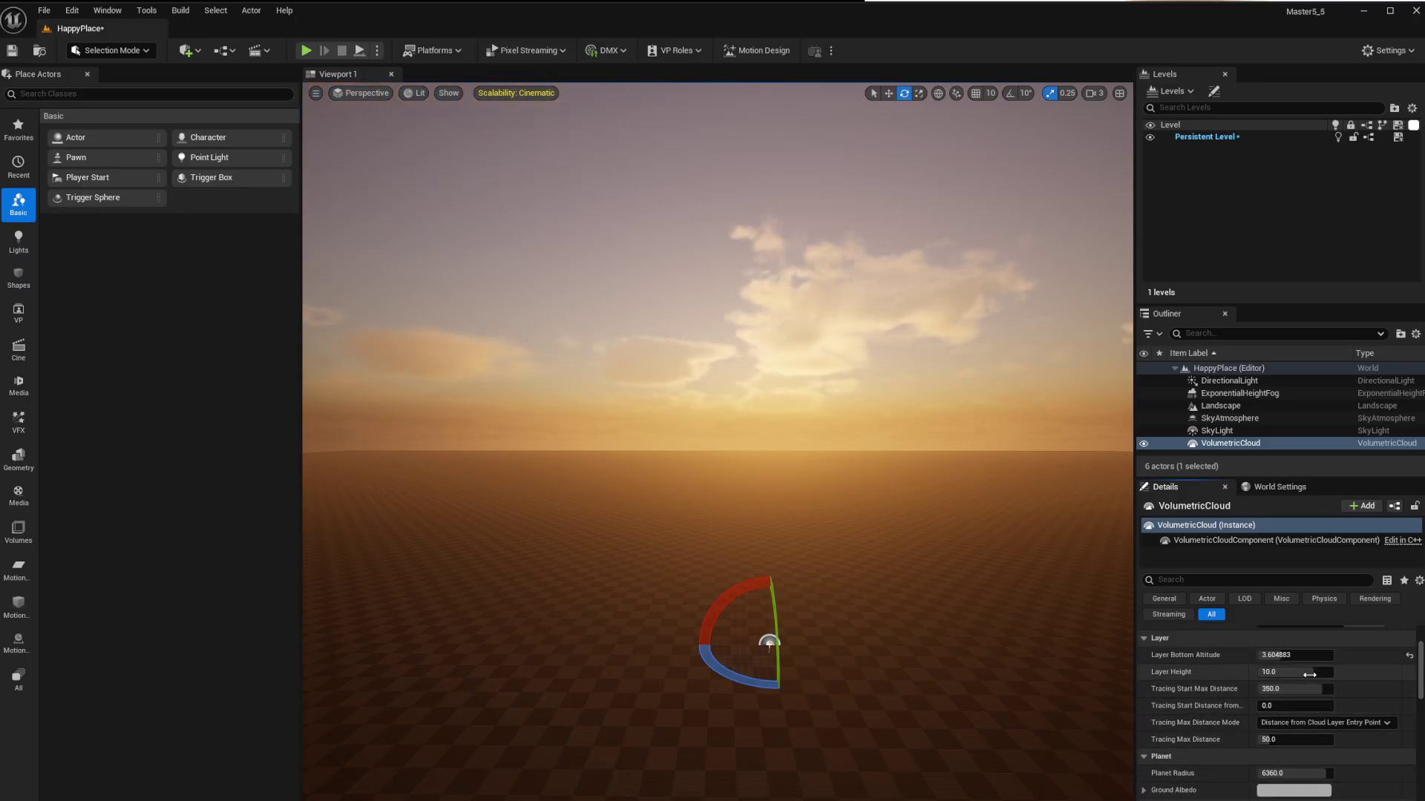
drag(1306, 671, 1336, 672)
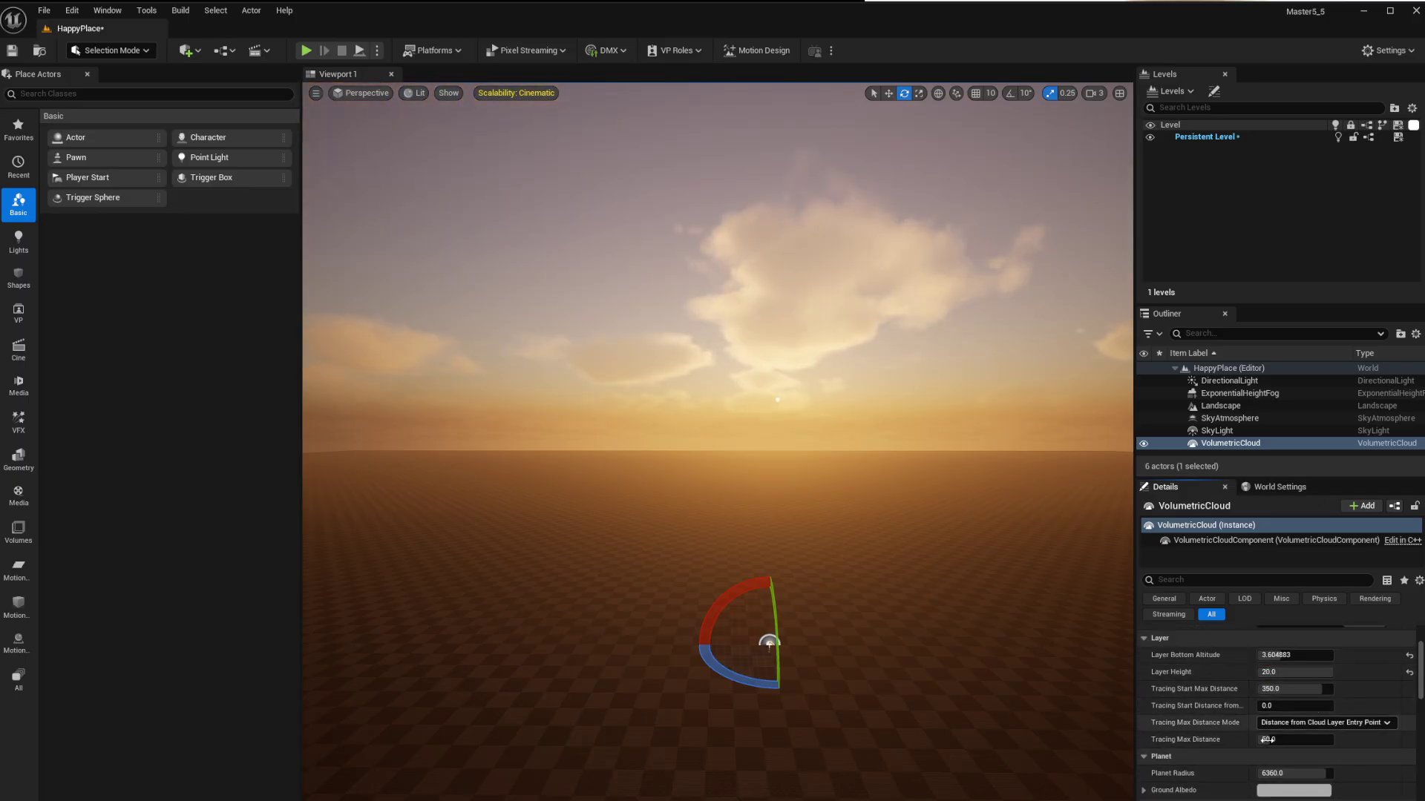
Try a teal-blue Ground Albedo color on the VolumetricCloud and cancel the color change.
scroll(1262, 734, down, 2)
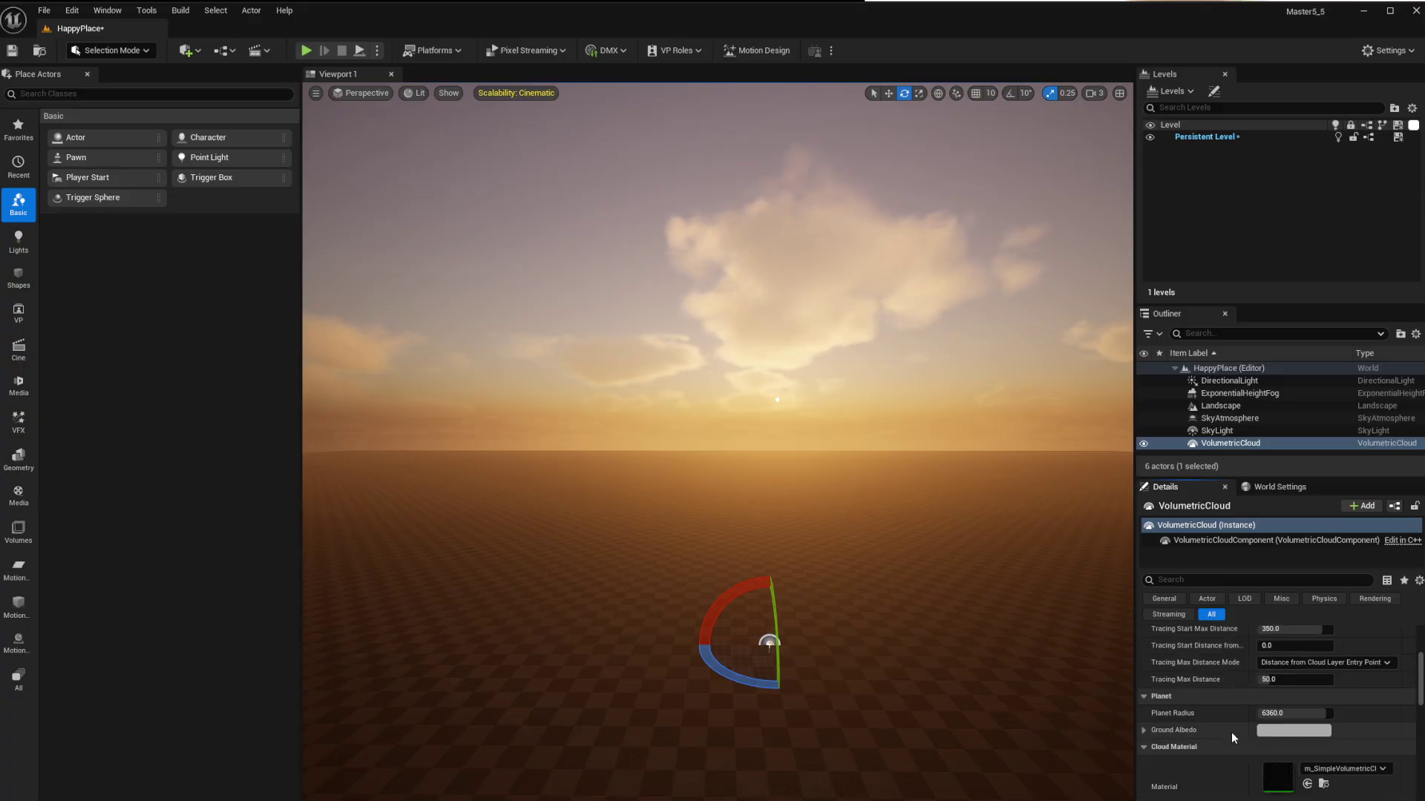
click(1272, 734)
click(1322, 622)
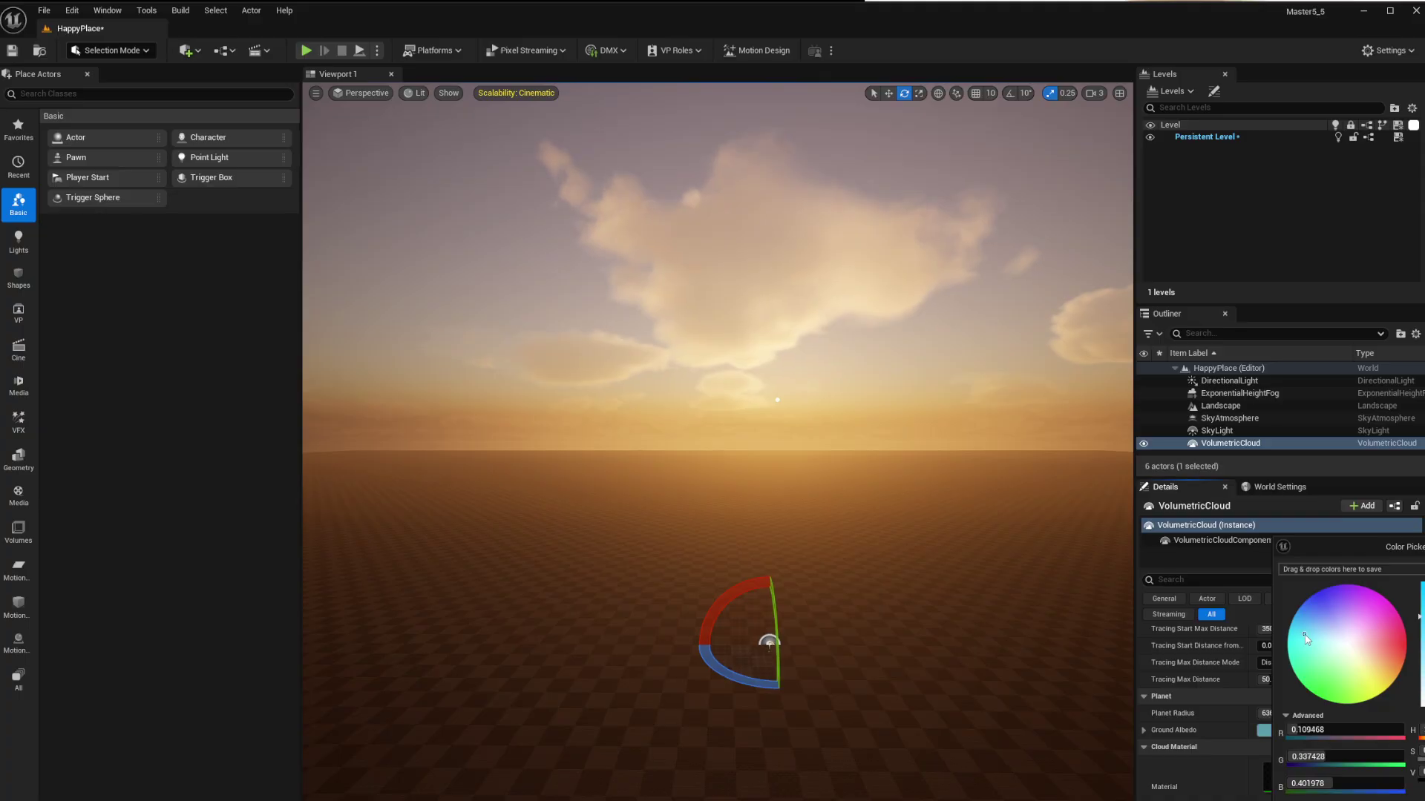
key(Escape)
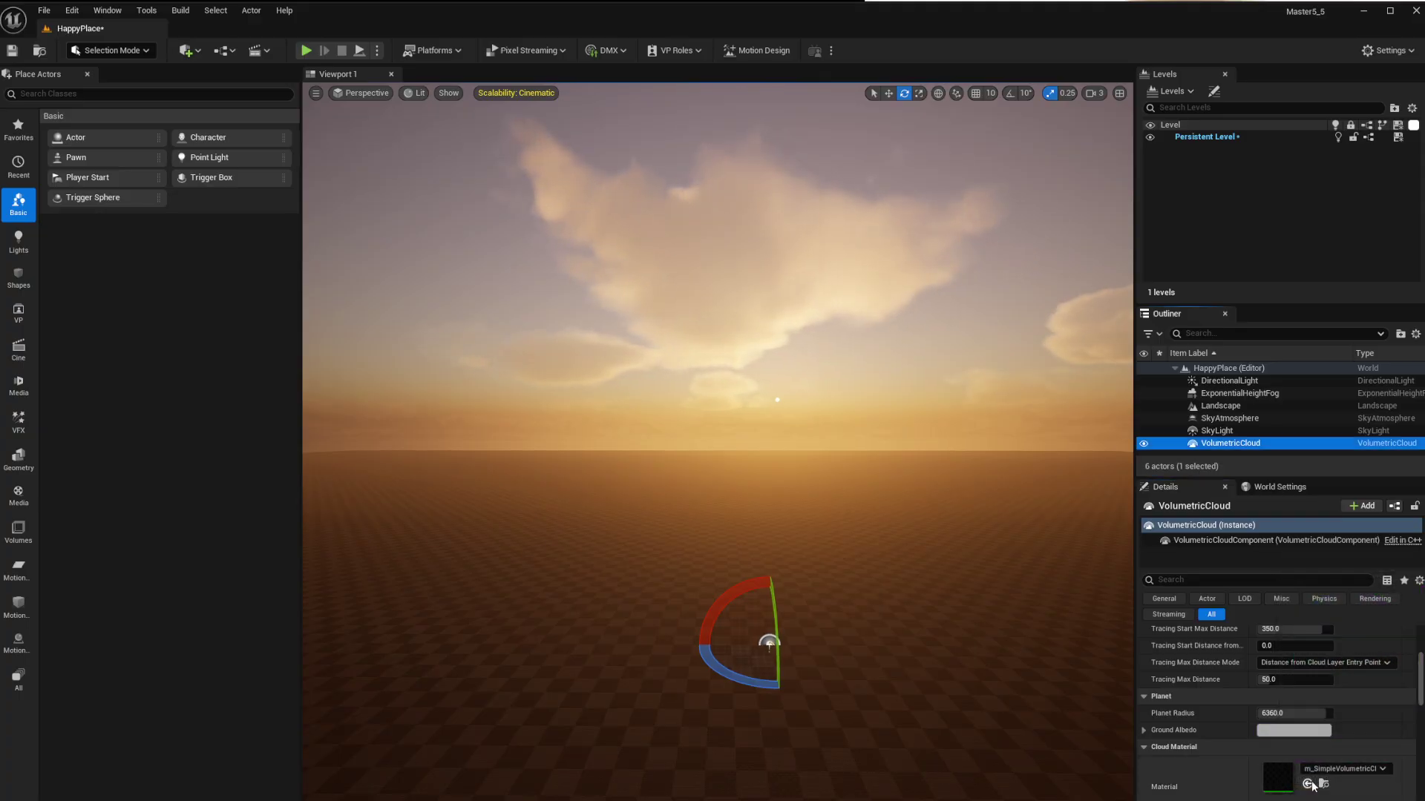
Open the material assigned to the VolumetricCloud for editing.
scroll(1292, 716, down, 3)
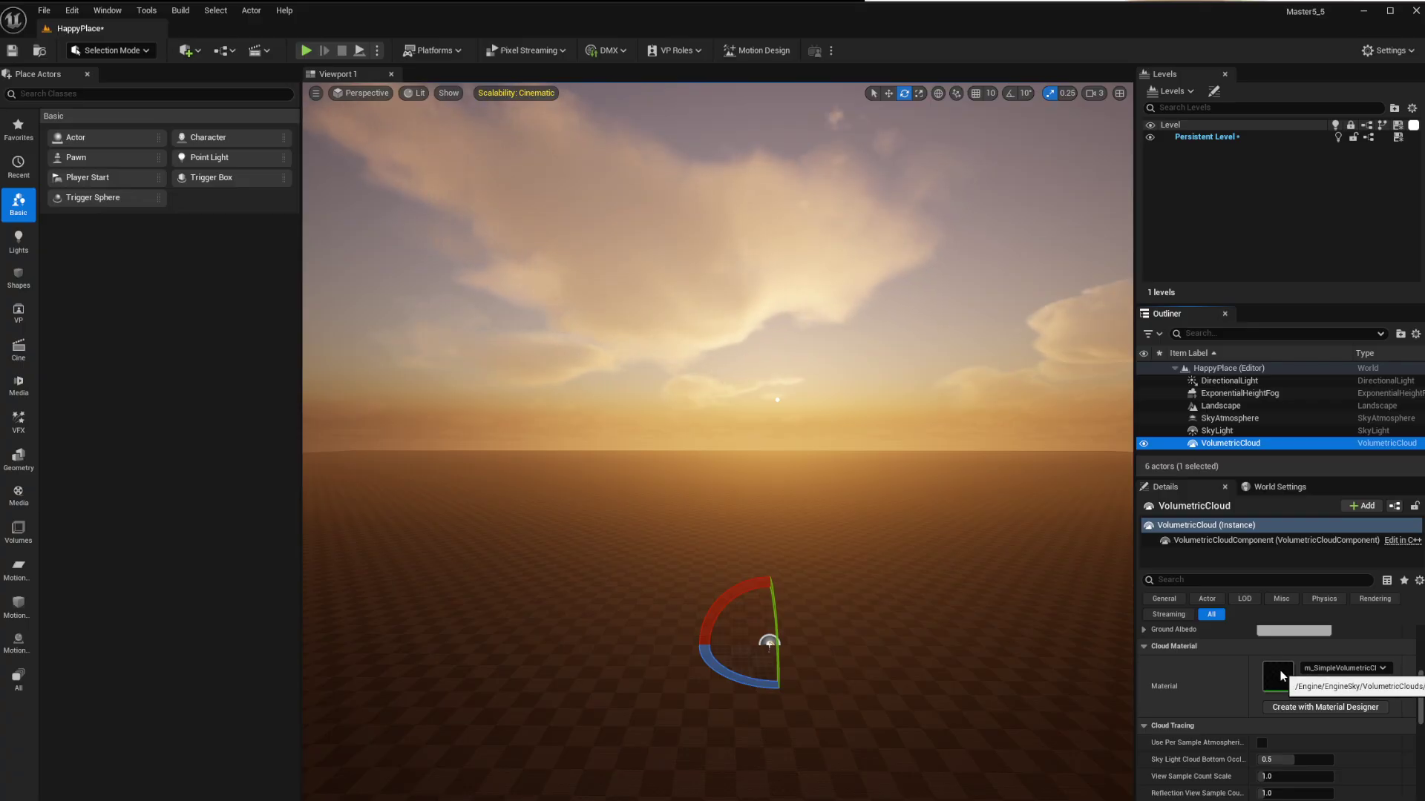
scroll(1205, 715, down, 2)
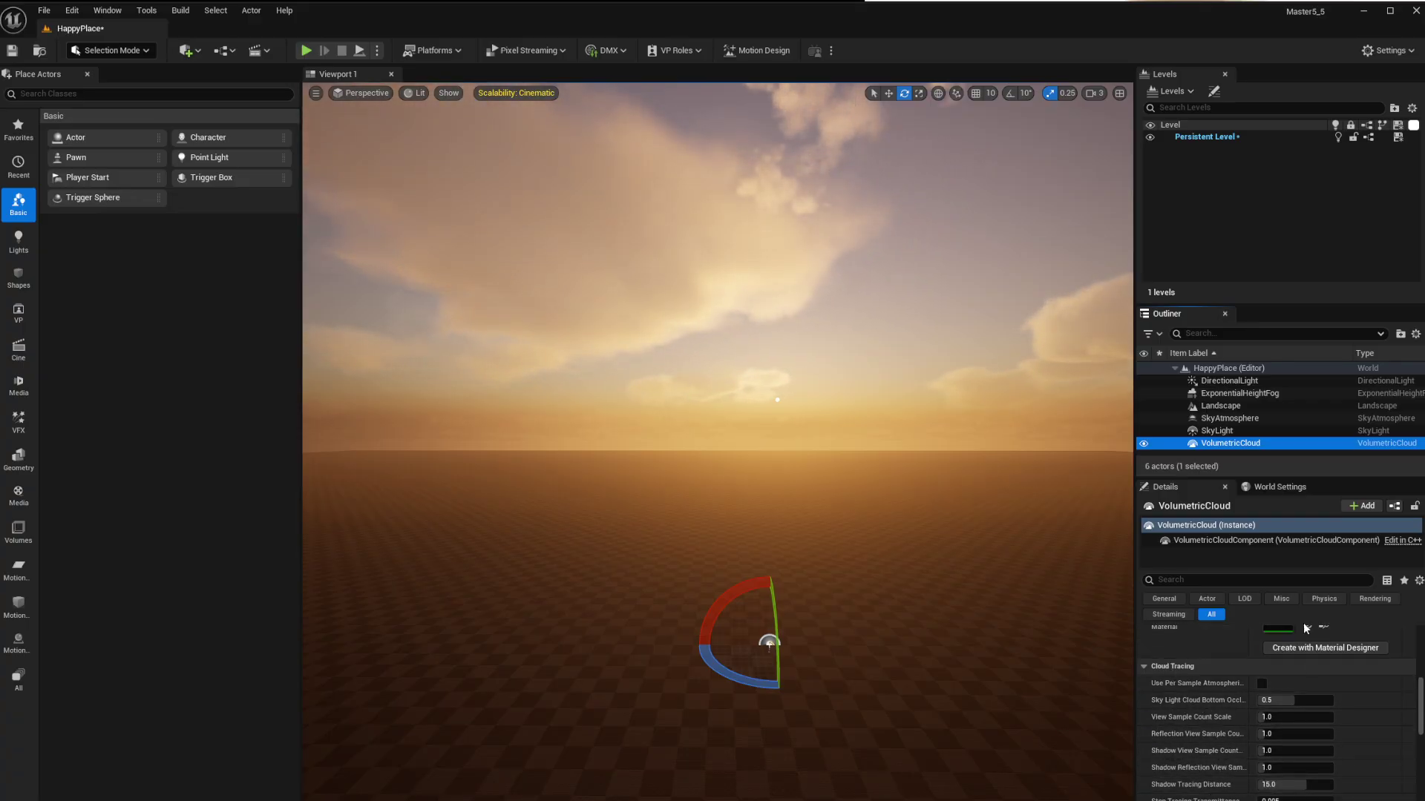
scroll(1289, 707, up, 2)
double_click(1278, 680)
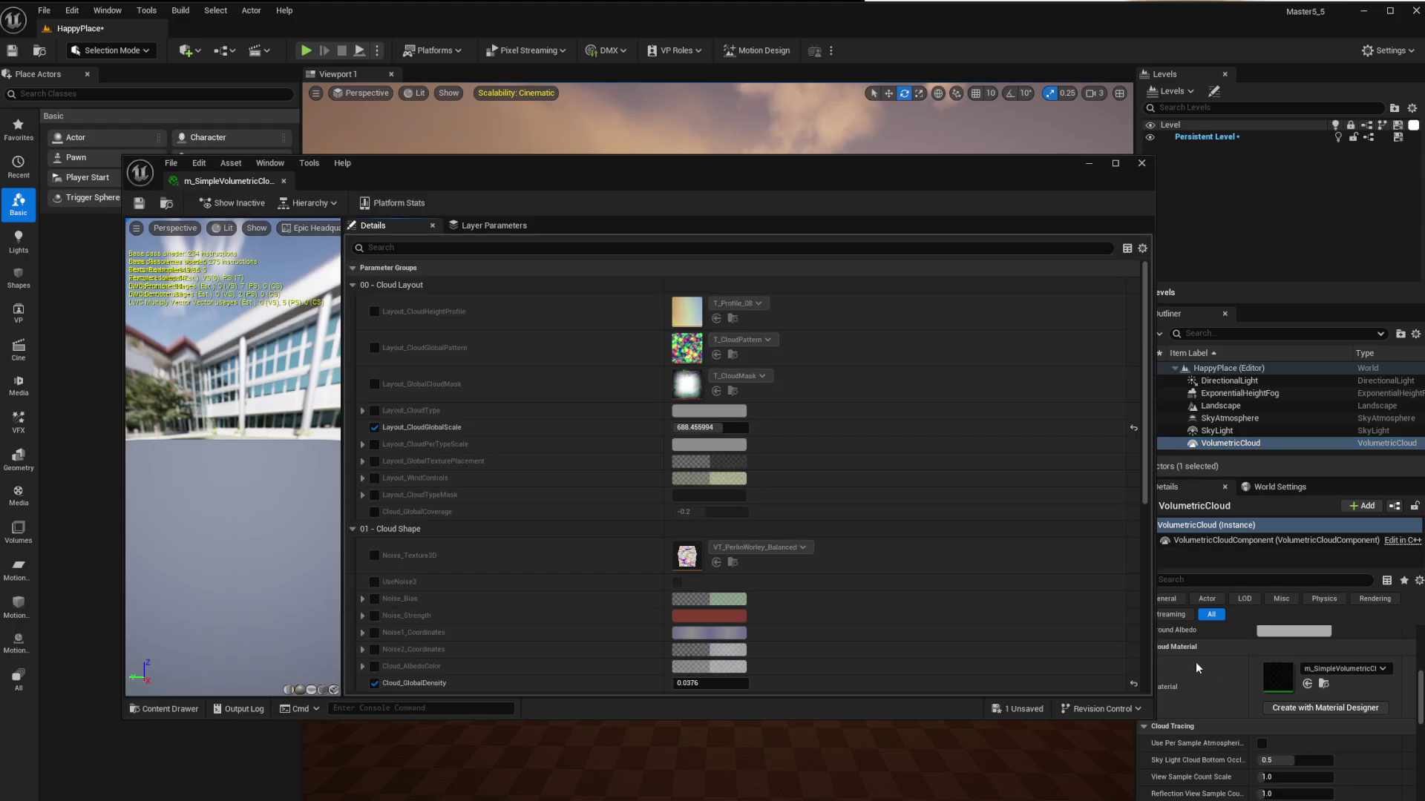
Move the cloud material's editor window so the sky is visible and set Layout_CloudGlobalScale to about 565.7.
drag(721, 173, 1018, 61)
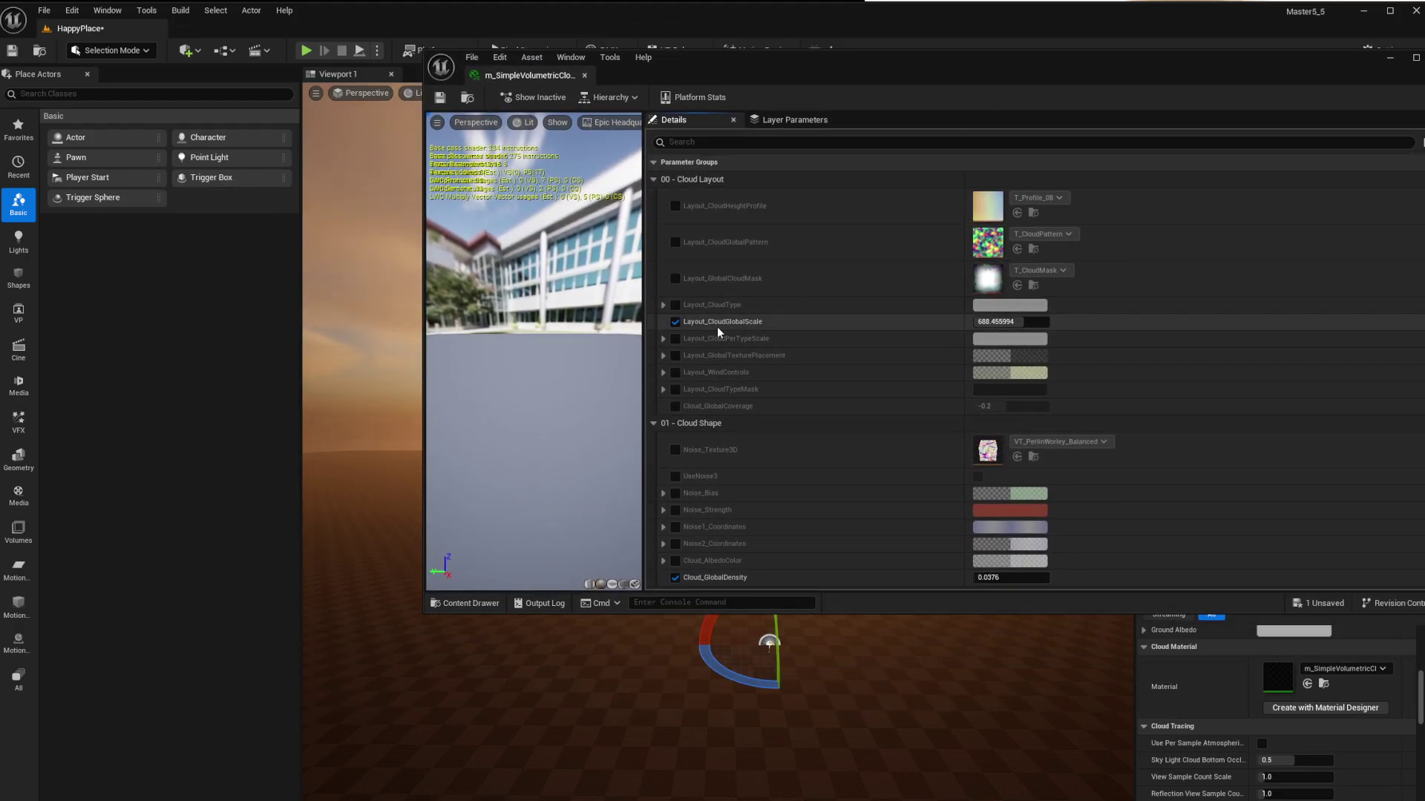
drag(1007, 59, 829, 435)
drag(833, 697, 837, 273)
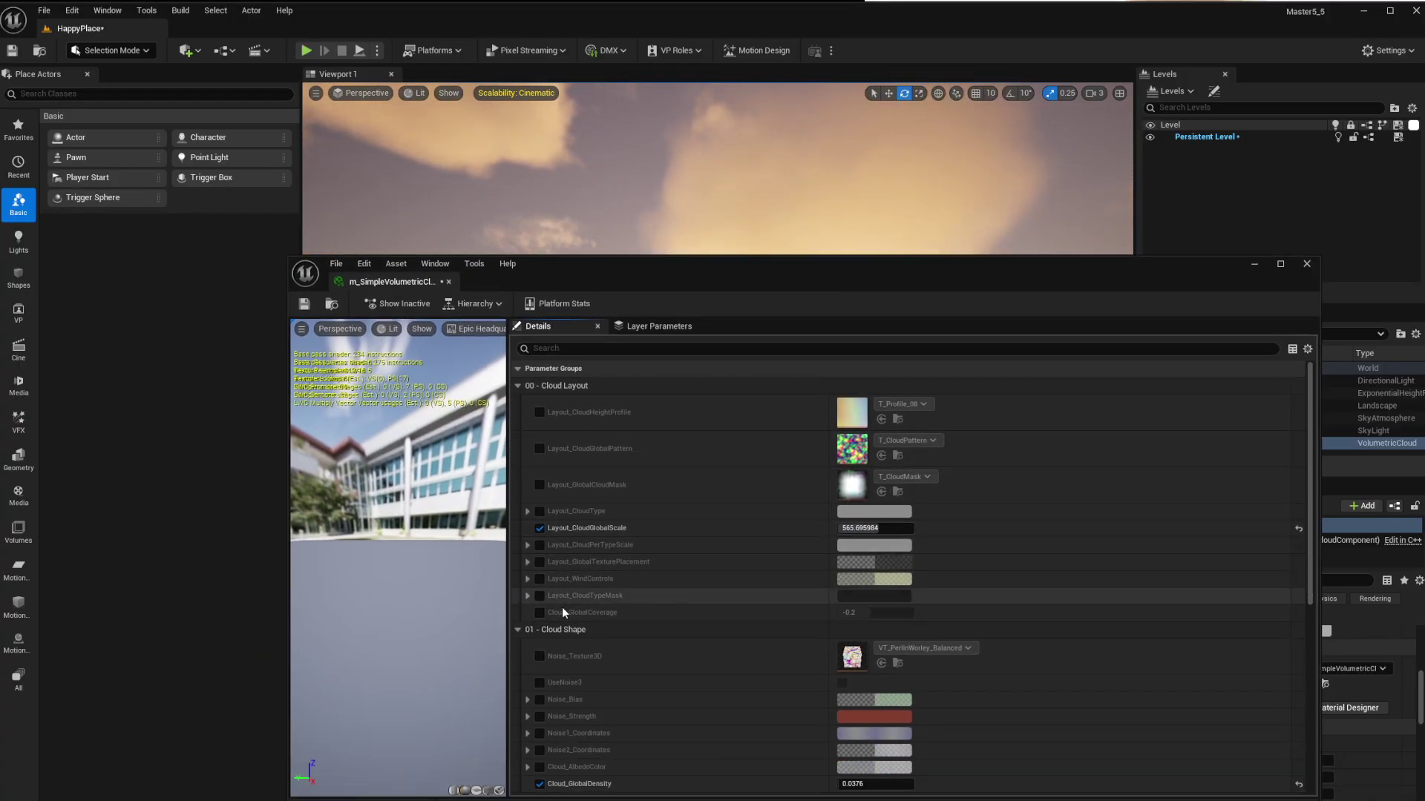
mouse_move(613, 610)
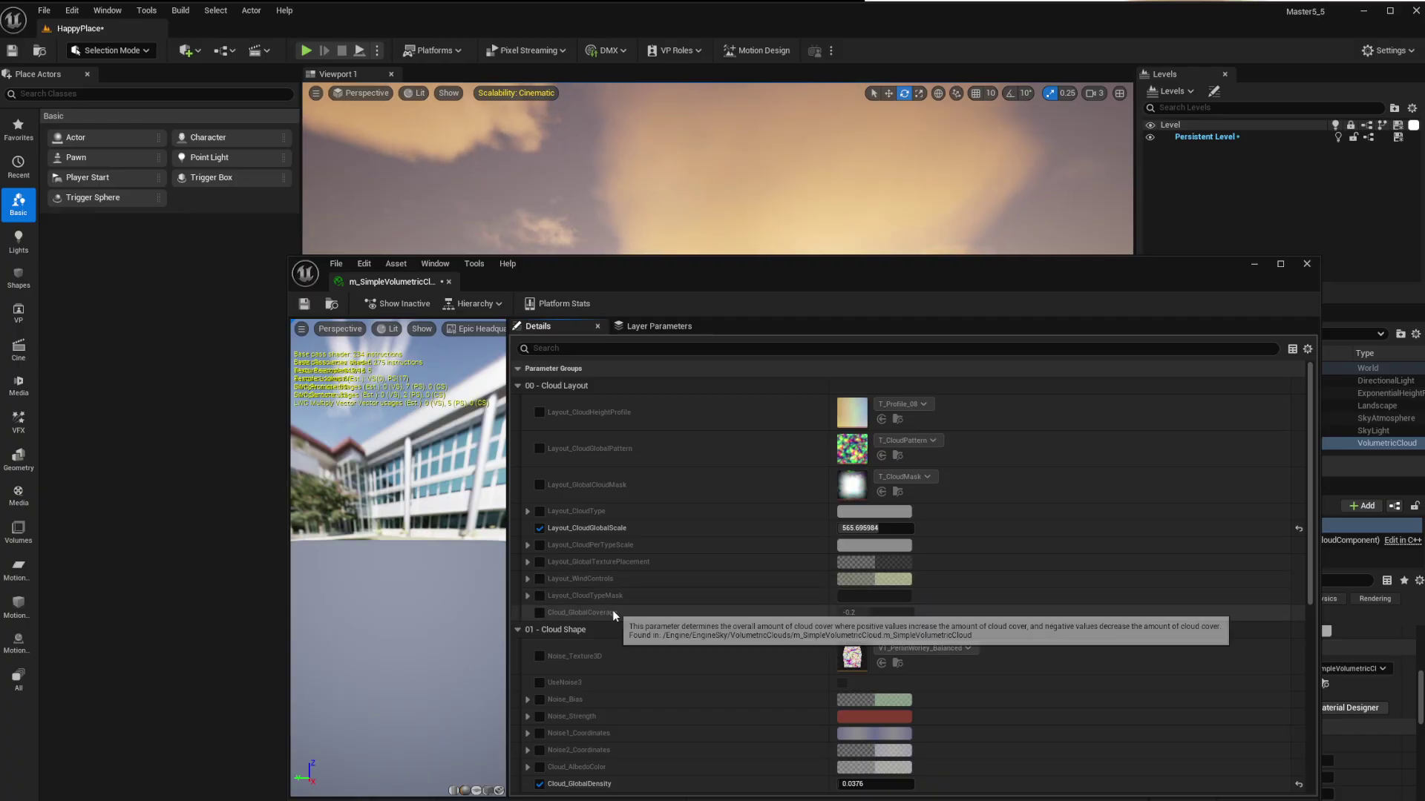
Enable Cloud_GlobalCoverage in the cloud material, set it to about -0.062, and move the material editor clear of the sky.
click(540, 612)
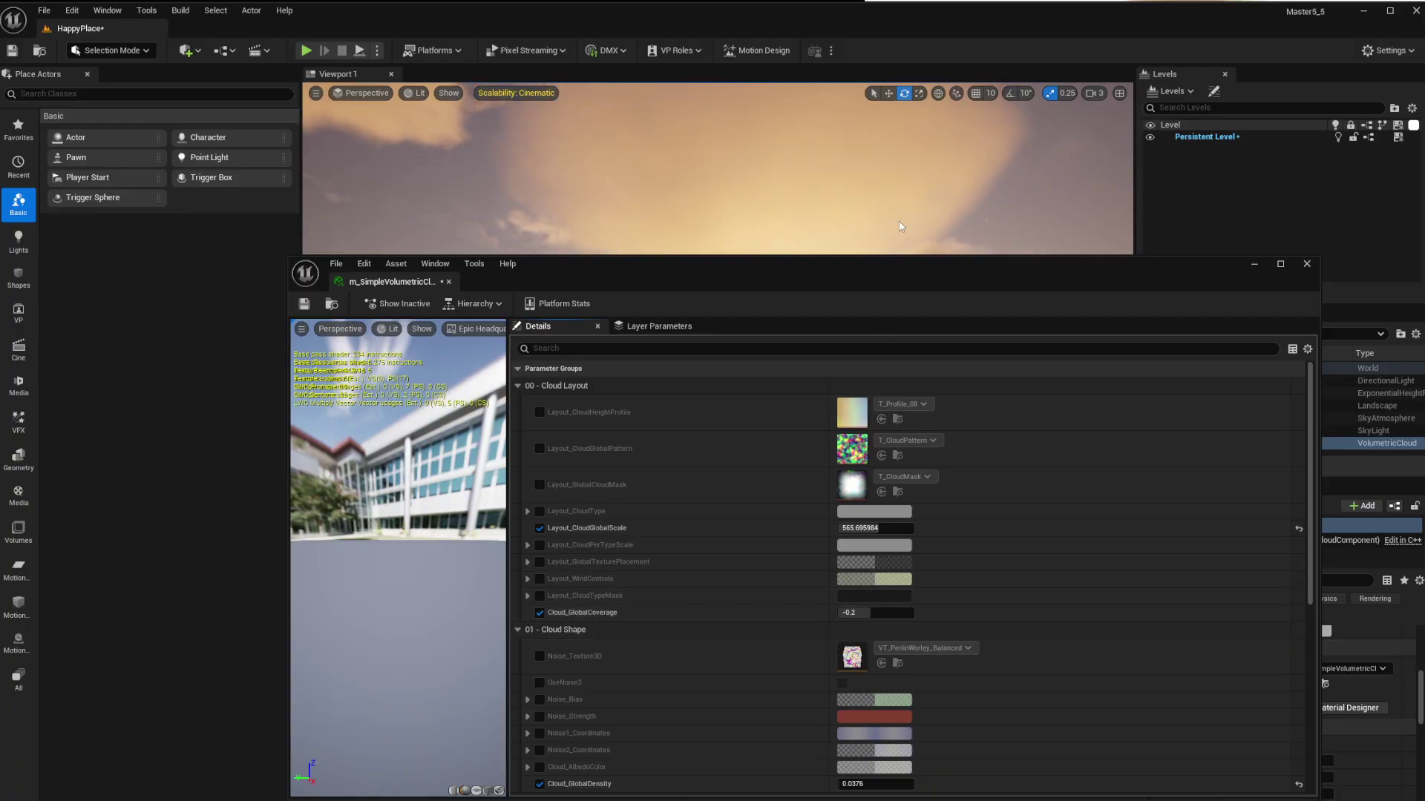
drag(850, 279, 635, 463)
mouse_move(653, 795)
mouse_down()
mouse_move(677, 796)
mouse_move(659, 796)
mouse_up()
drag(704, 445, 932, 521)
scroll(616, 602, down, 5)
scroll(616, 602, down, 2)
right_drag(830, 312, 750, 378)
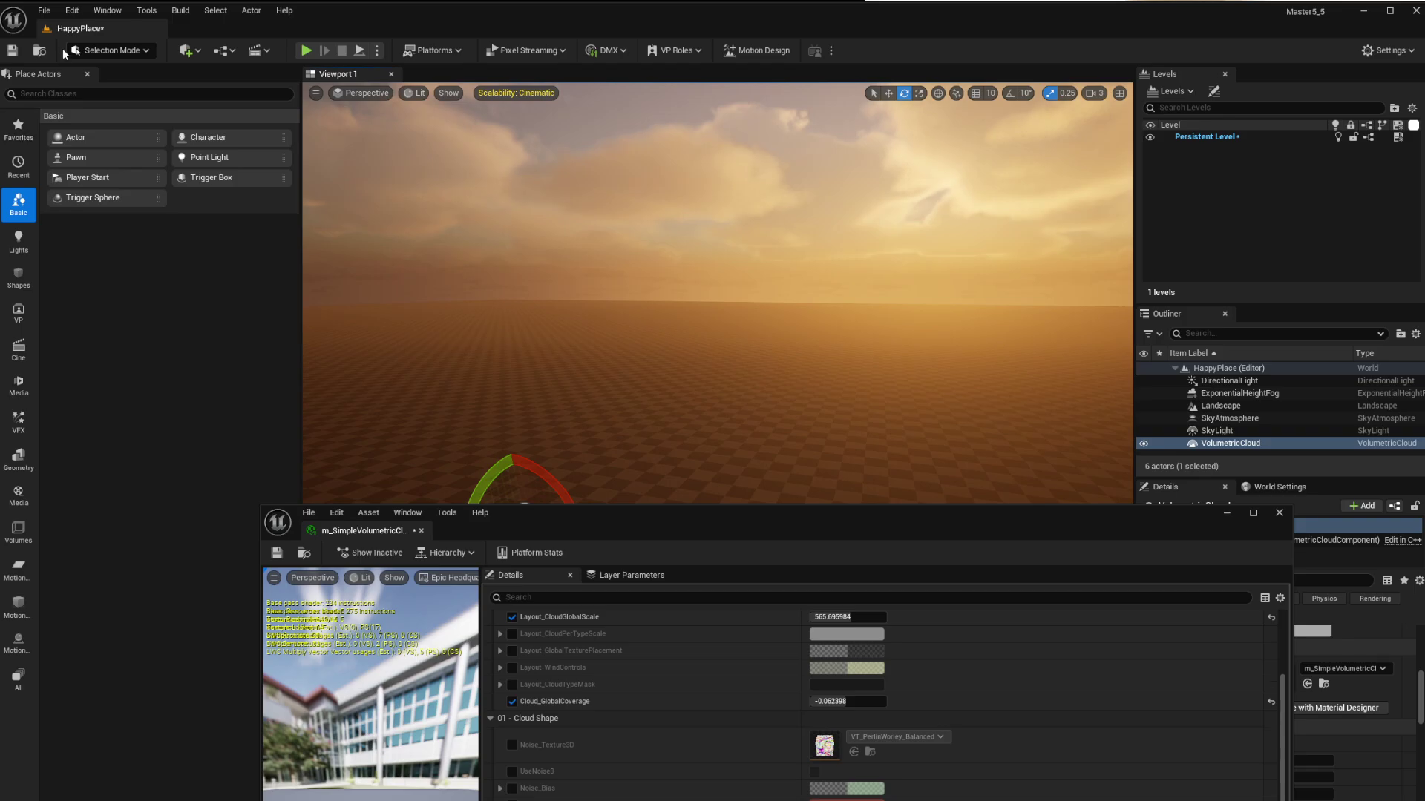
Place a cube on the landscape, scale it uniformly to 13.25 and adjust its height so it stands on the ground.
click(18, 277)
drag(776, 460, 800, 354)
drag(792, 456, 791, 479)
drag(789, 409, 830, 337)
key(s)
right_drag(830, 337, 987, 356)
right_drag(761, 412, 630, 213)
key(d)
drag(670, 234, 668, 195)
key(d)
Examine the cube's lighting and shadow against the low sun from several angles.
right_drag(667, 195, 605, 111)
key(s)
key(w)
key(q)
scroll(712, 294, down, 4)
mouse_move(709, 253)
right_down()
mouse_move(676, 234)
mouse_move(700, 239)
right_up()
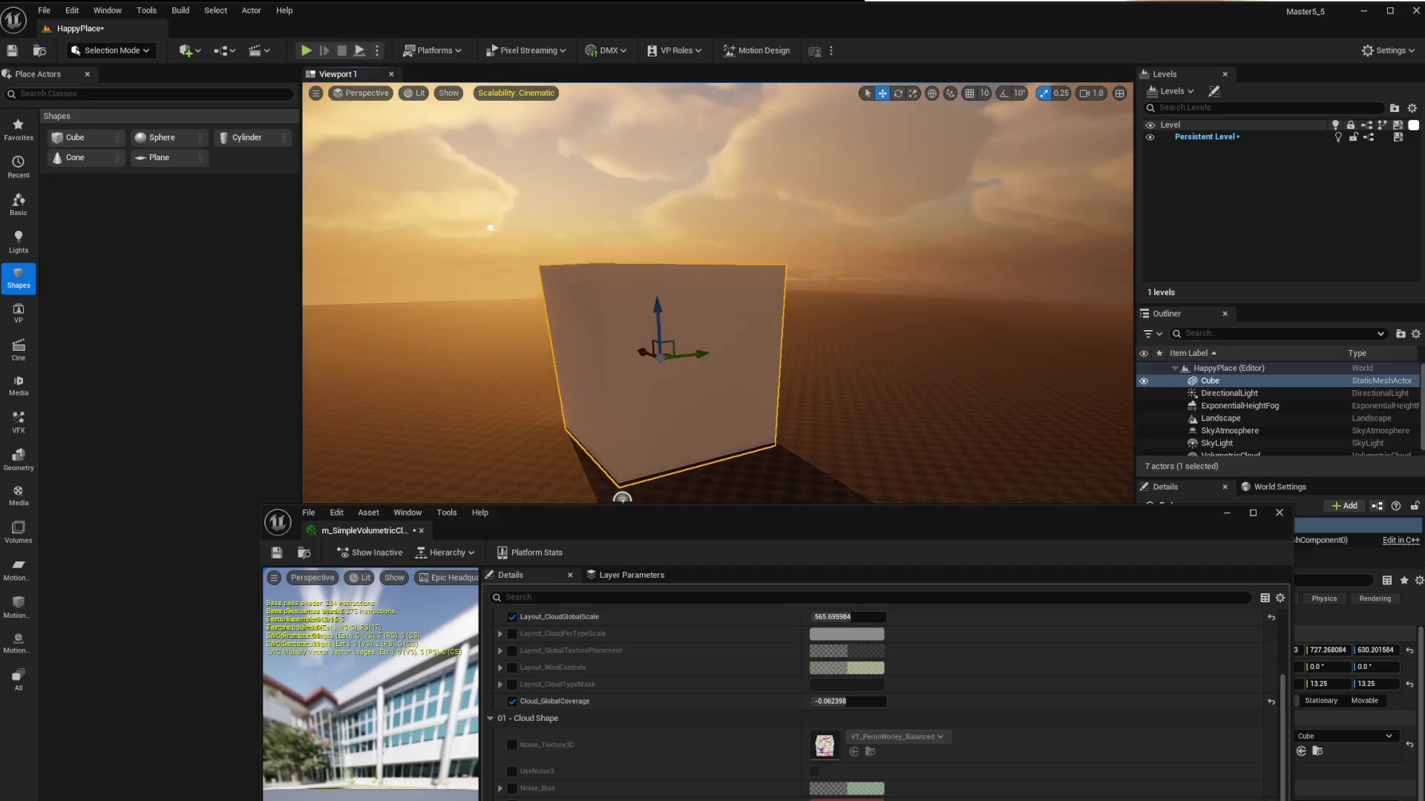
right_drag(816, 314, 815, 316)
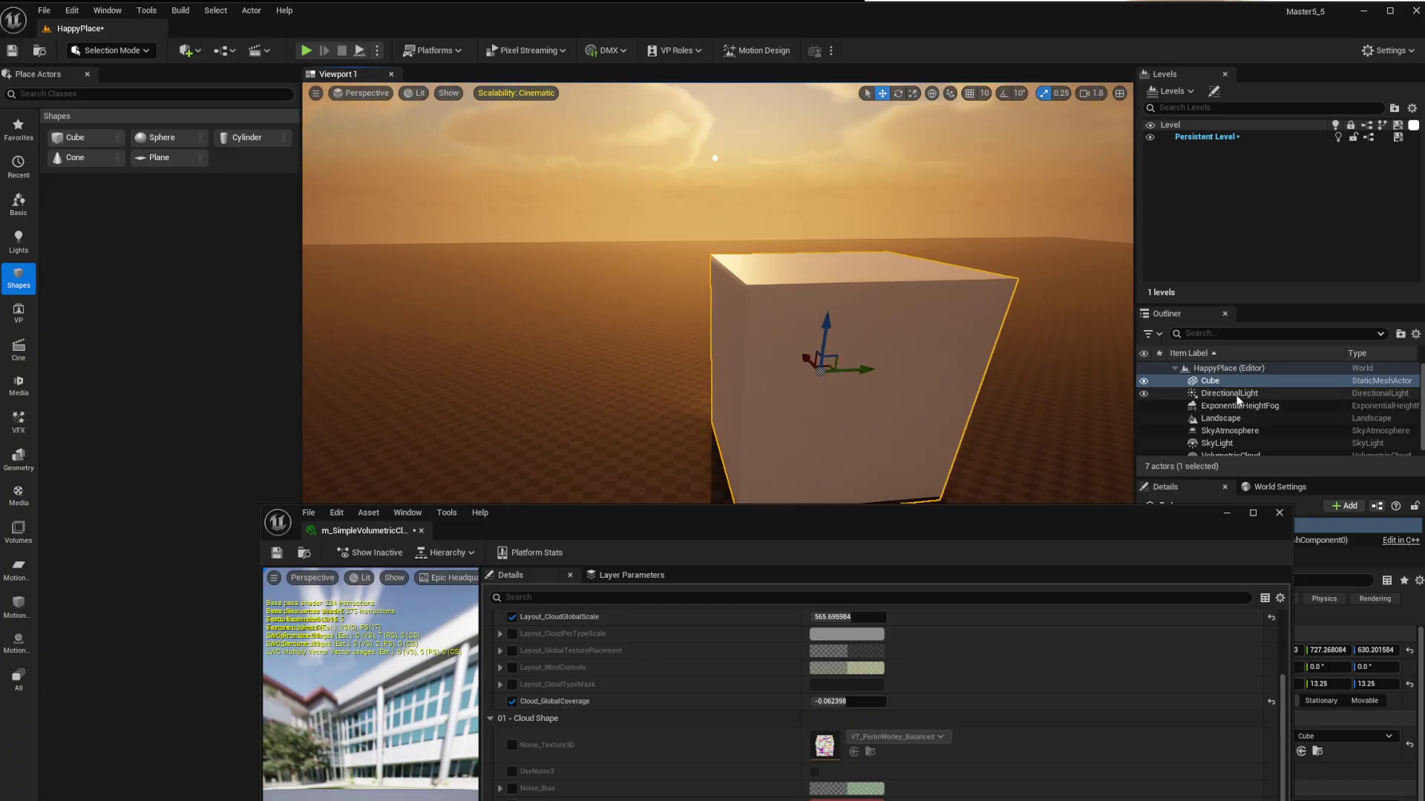
Move the cloud material editor out of the way and set the DirectionalLight's Occlusion Mask Darkness to about 0.3.
click(1214, 395)
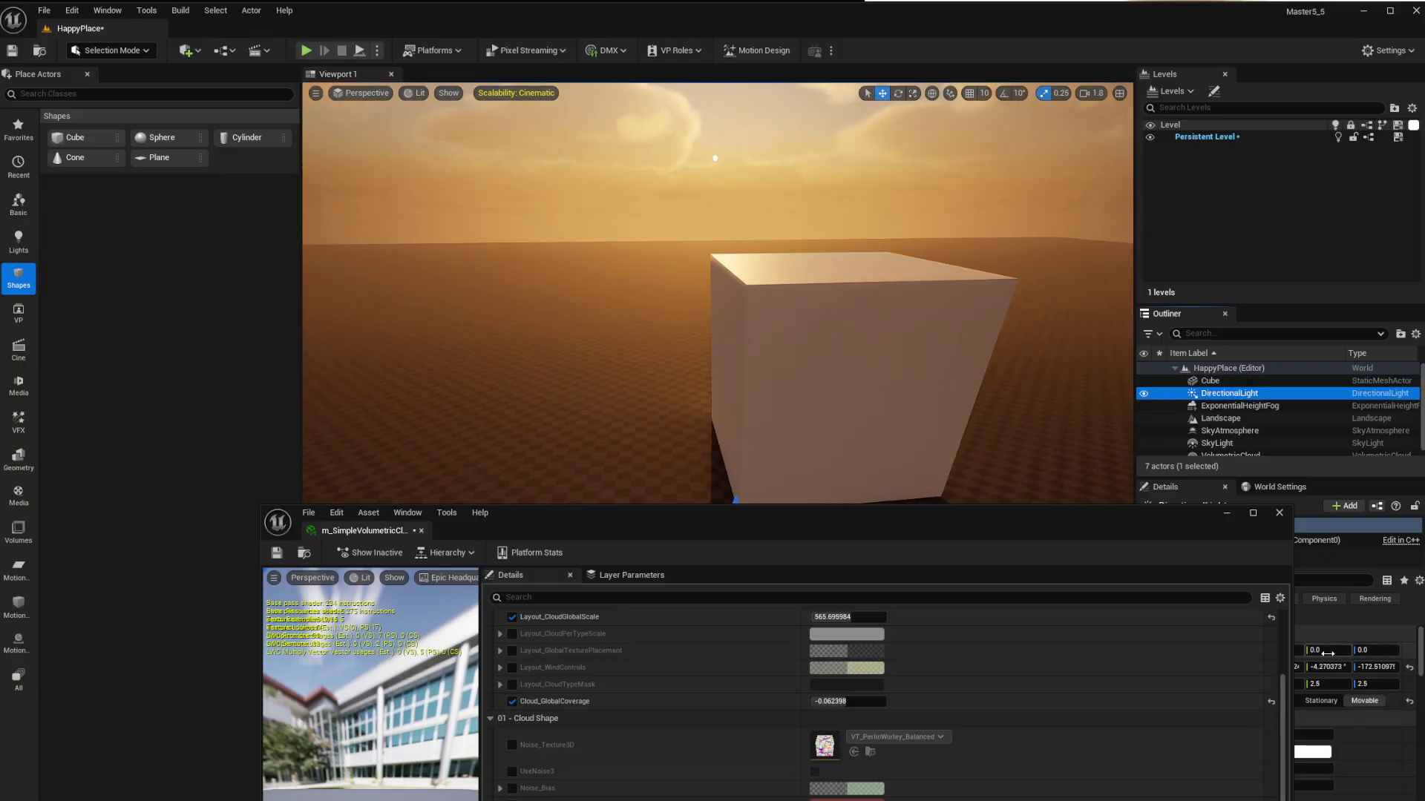
drag(1163, 522, 1424, 339)
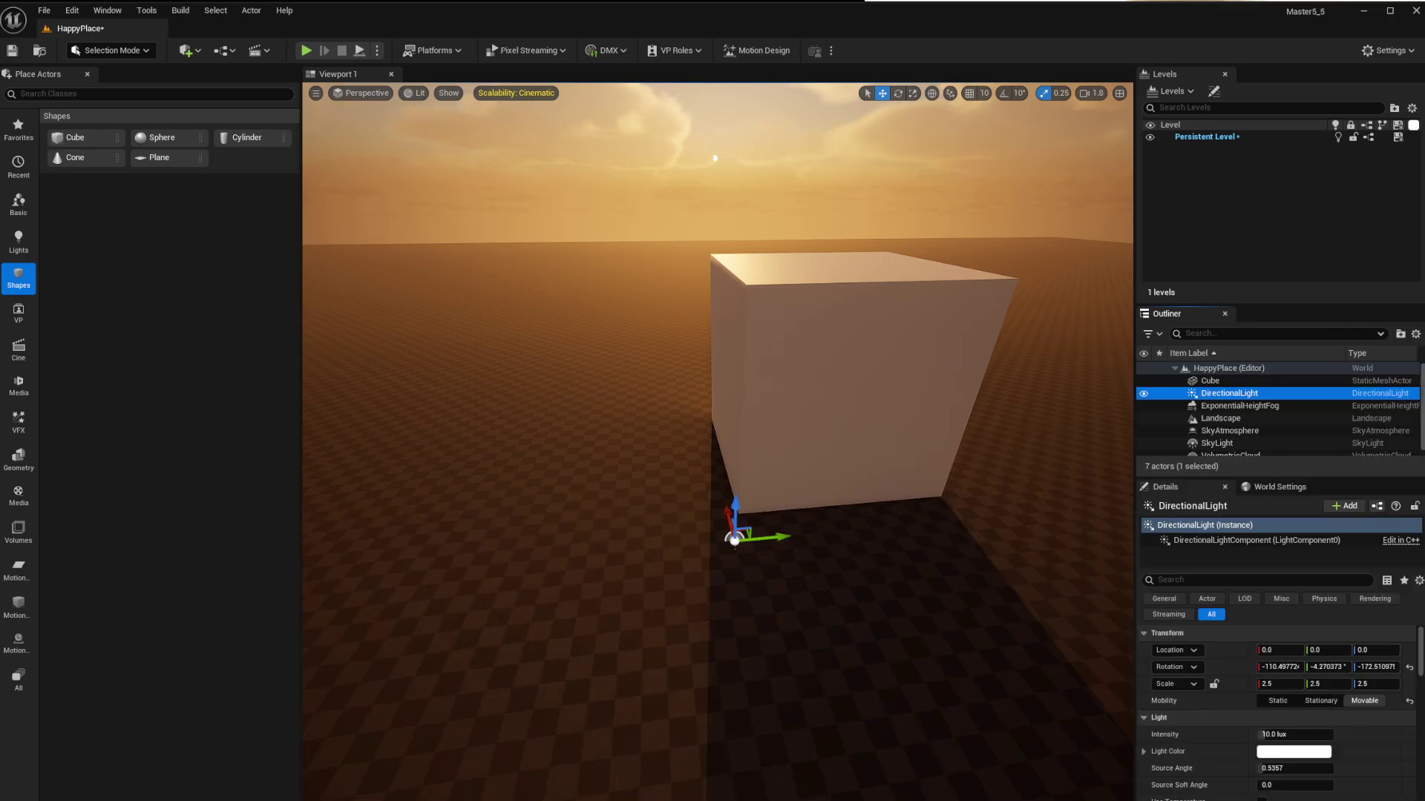
scroll(1266, 759, down, 15)
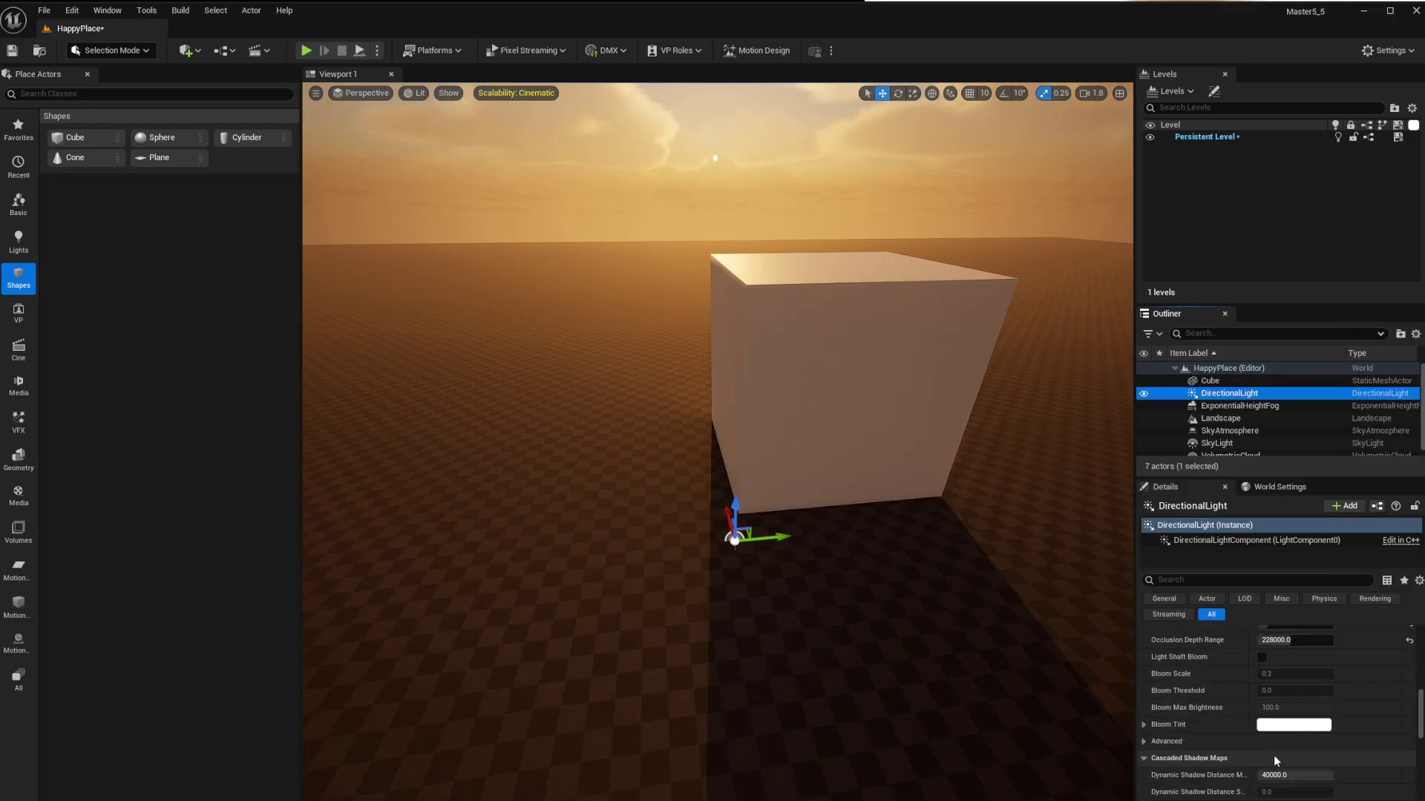
scroll(1274, 756, up, 1)
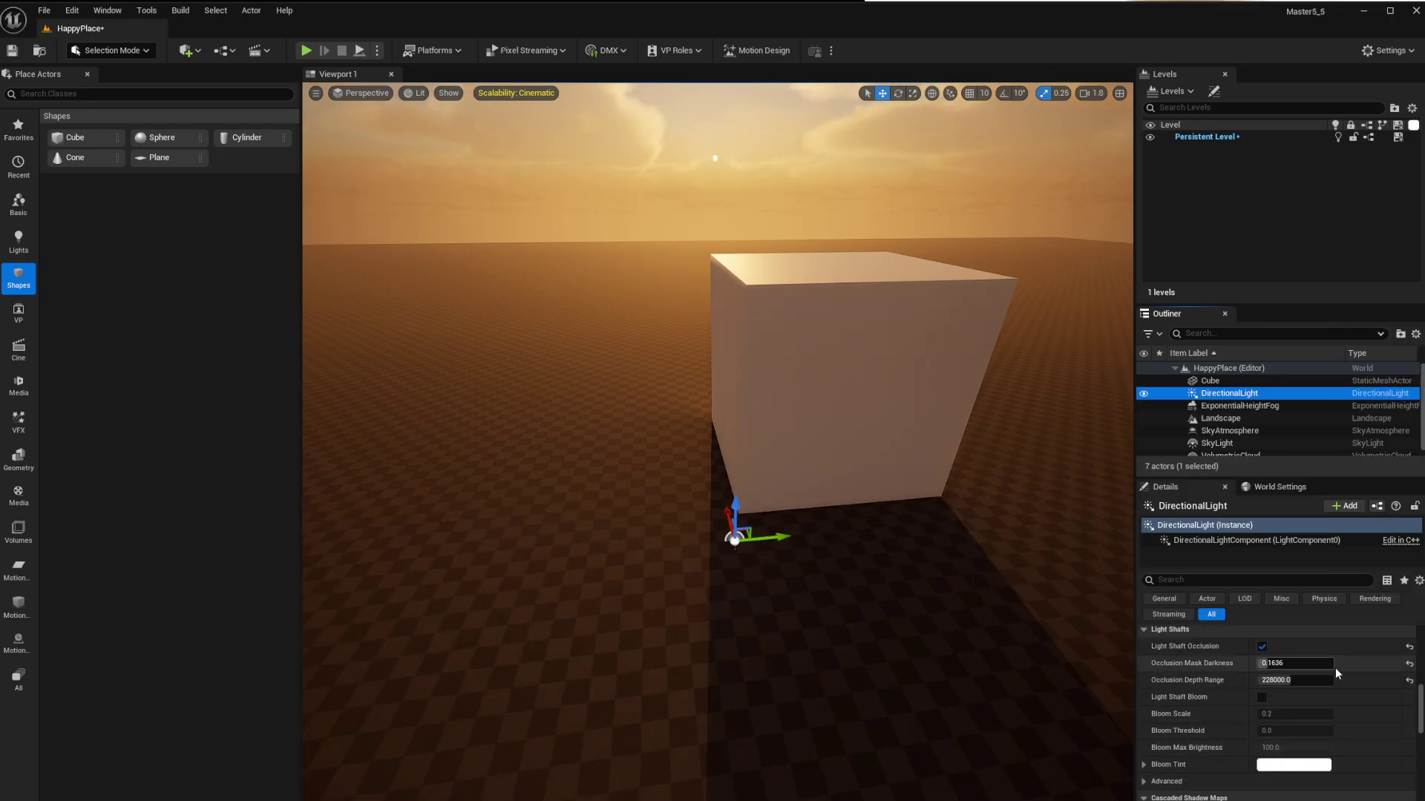
key(Return)
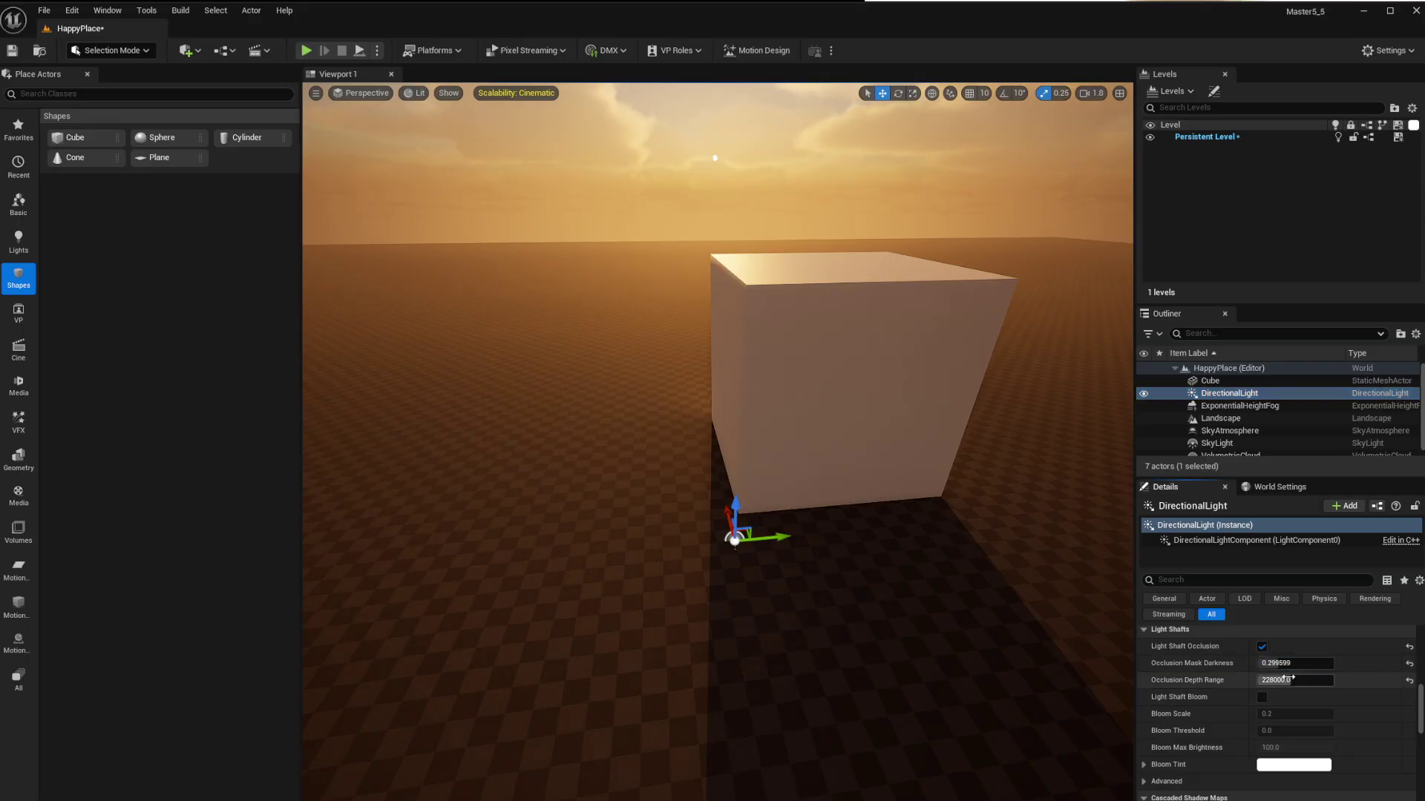
Try an Occlusion Depth Range of 500000 on the DirectionalLight and readjust it to 248000.
text(500000)
key(Return)
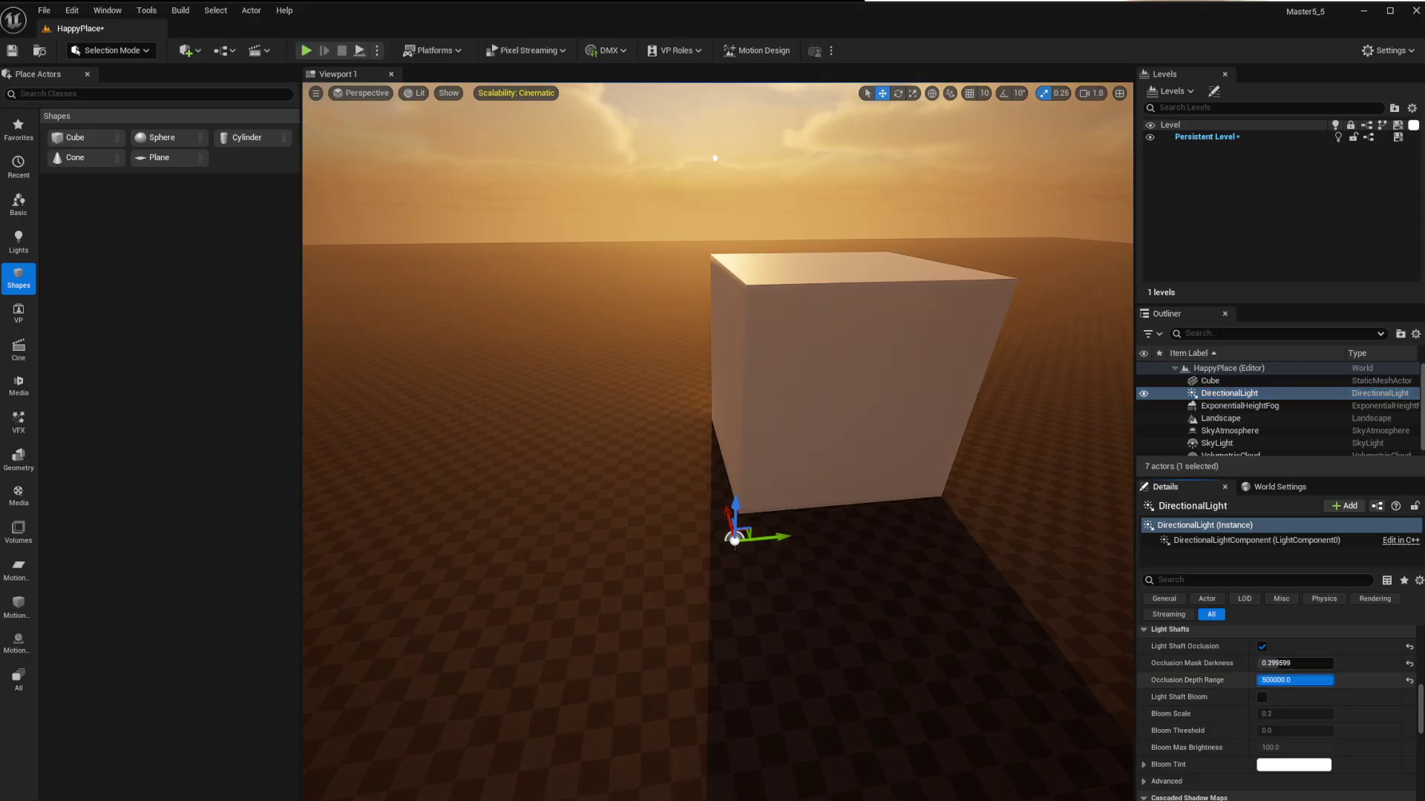
drag(1295, 679, 1310, 680)
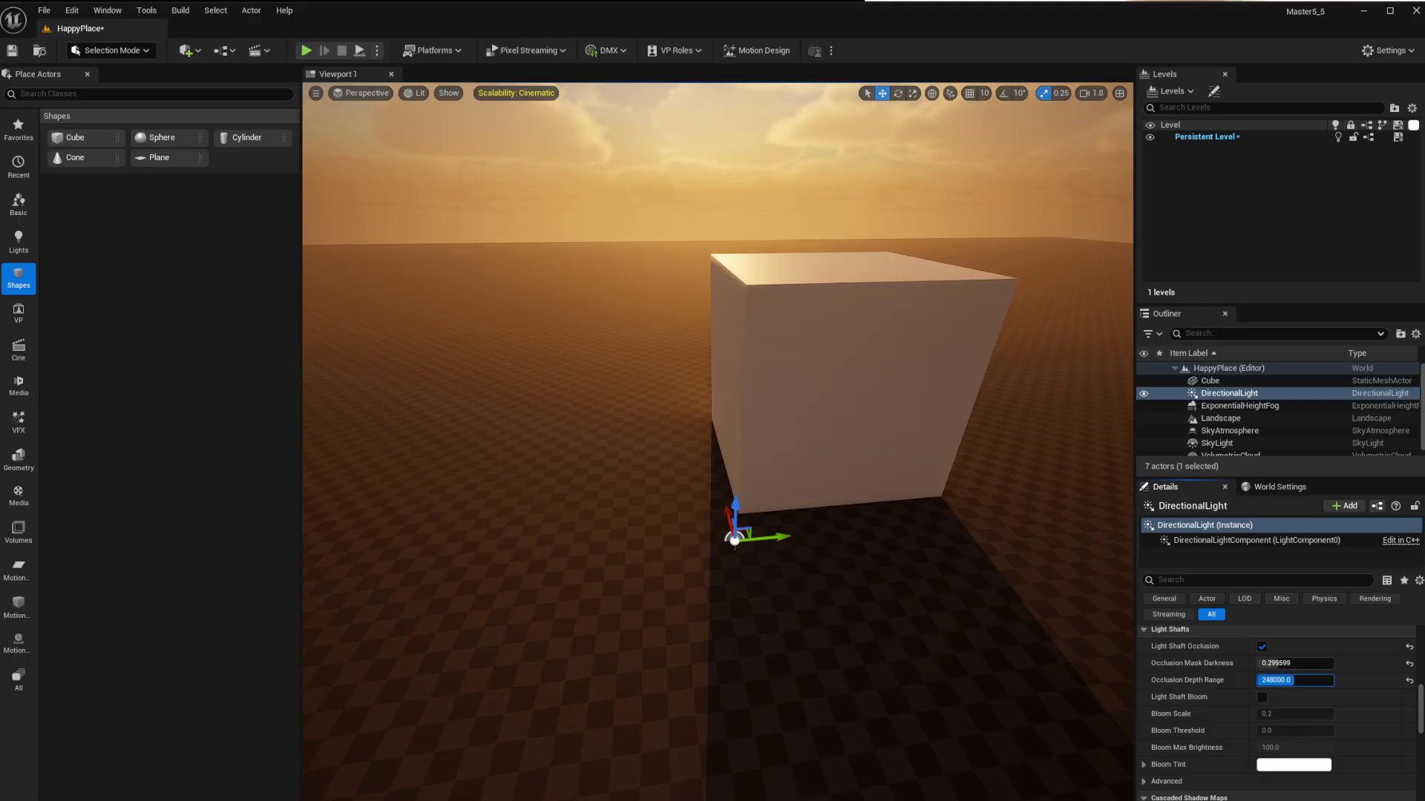
Enable Light Shaft Bloom on the DirectionalLight, with Bloom Scale at about 3.28 and Bloom Threshold at 0.4.
click(1262, 697)
right_drag(717, 446, 679, 334)
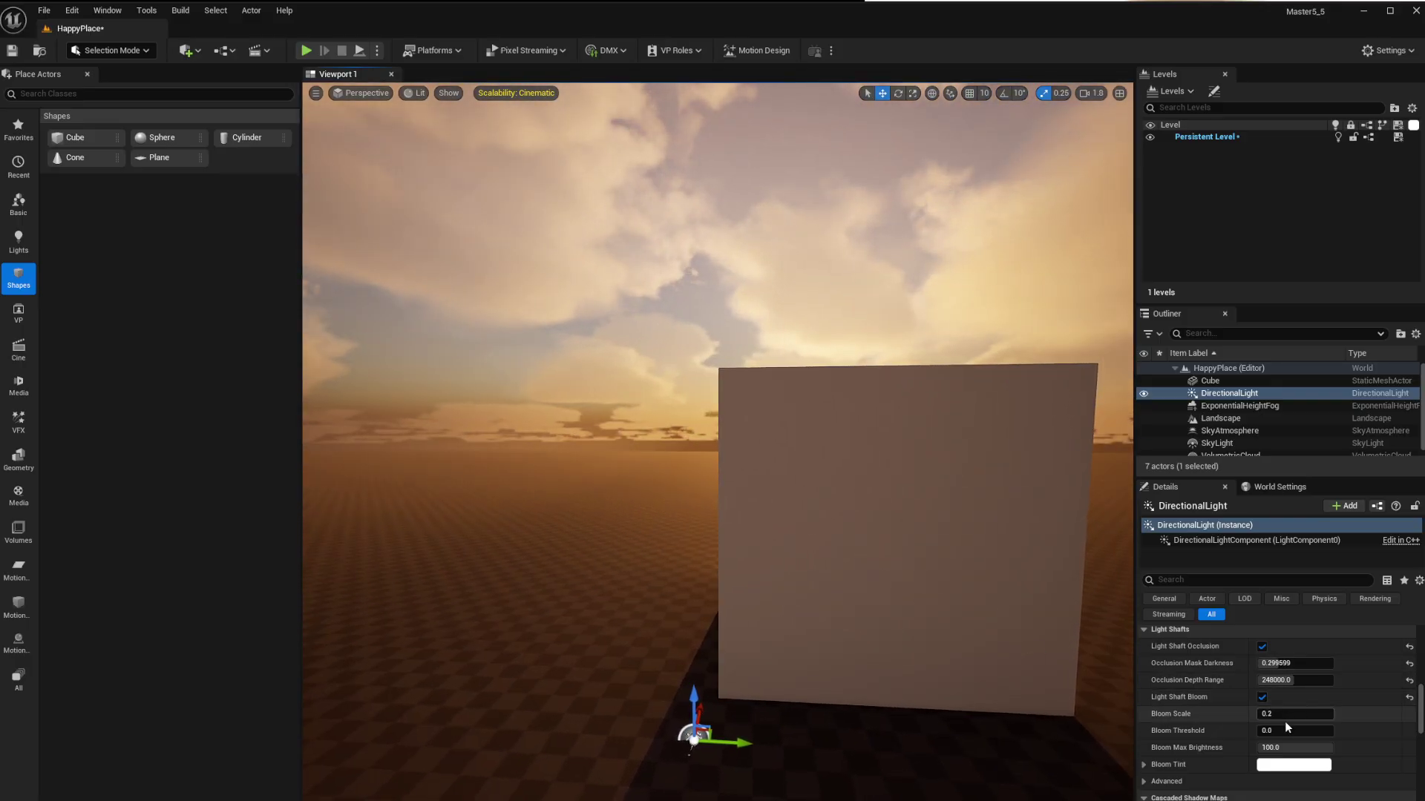
drag(1295, 714, 1328, 714)
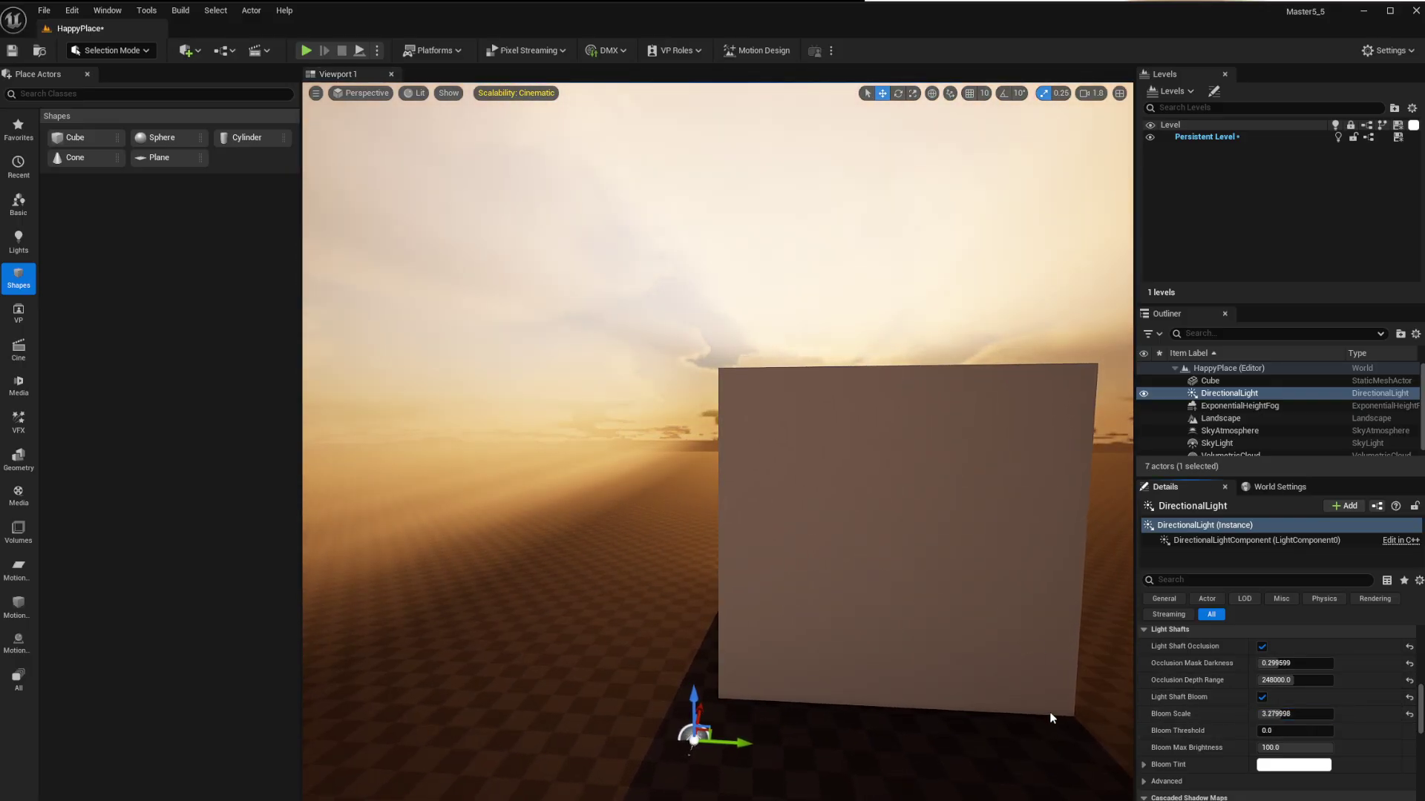
drag(1295, 731, 1302, 731)
right_drag(717, 446, 712, 367)
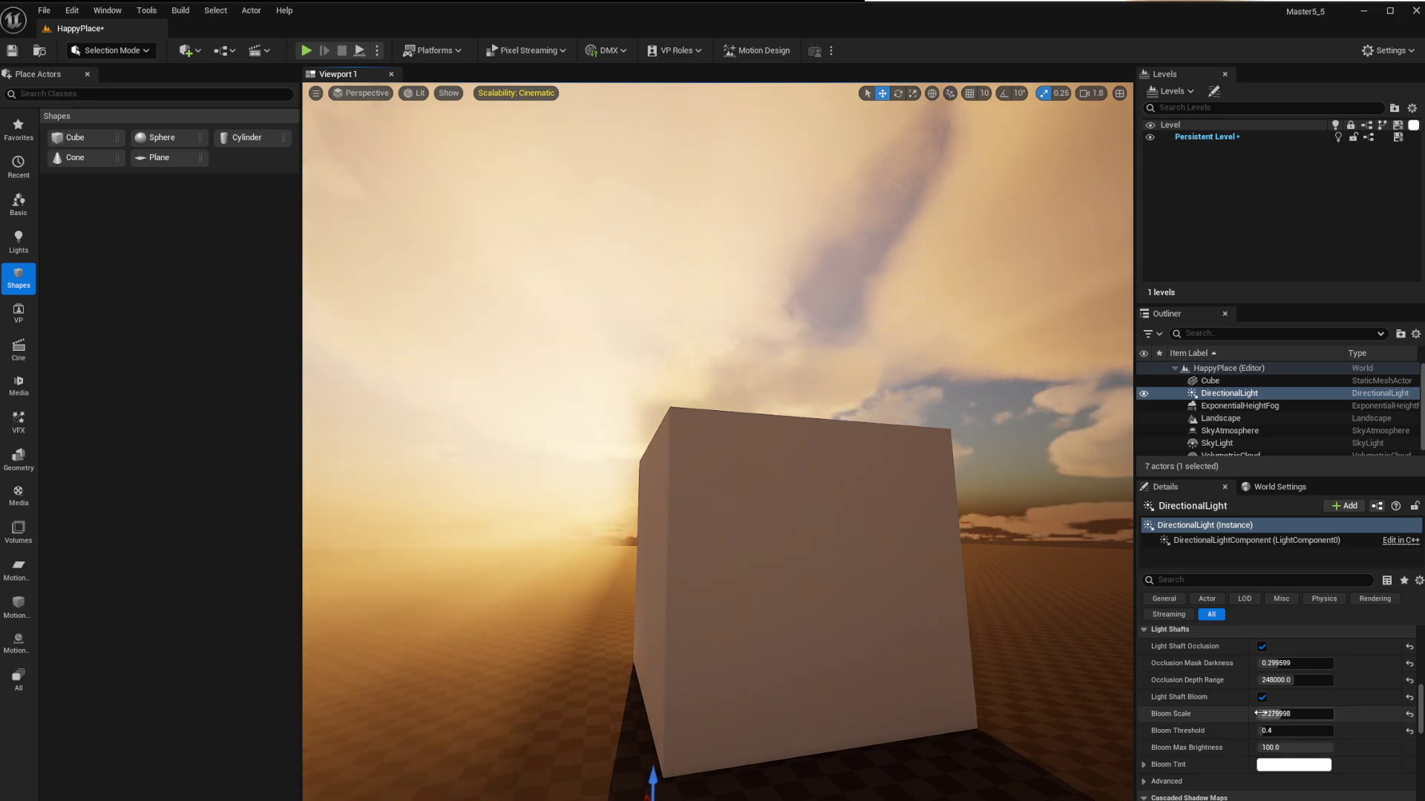
Minimize the cloud material editor and examine the light shafts around the cube.
scroll(1253, 727, down, 3)
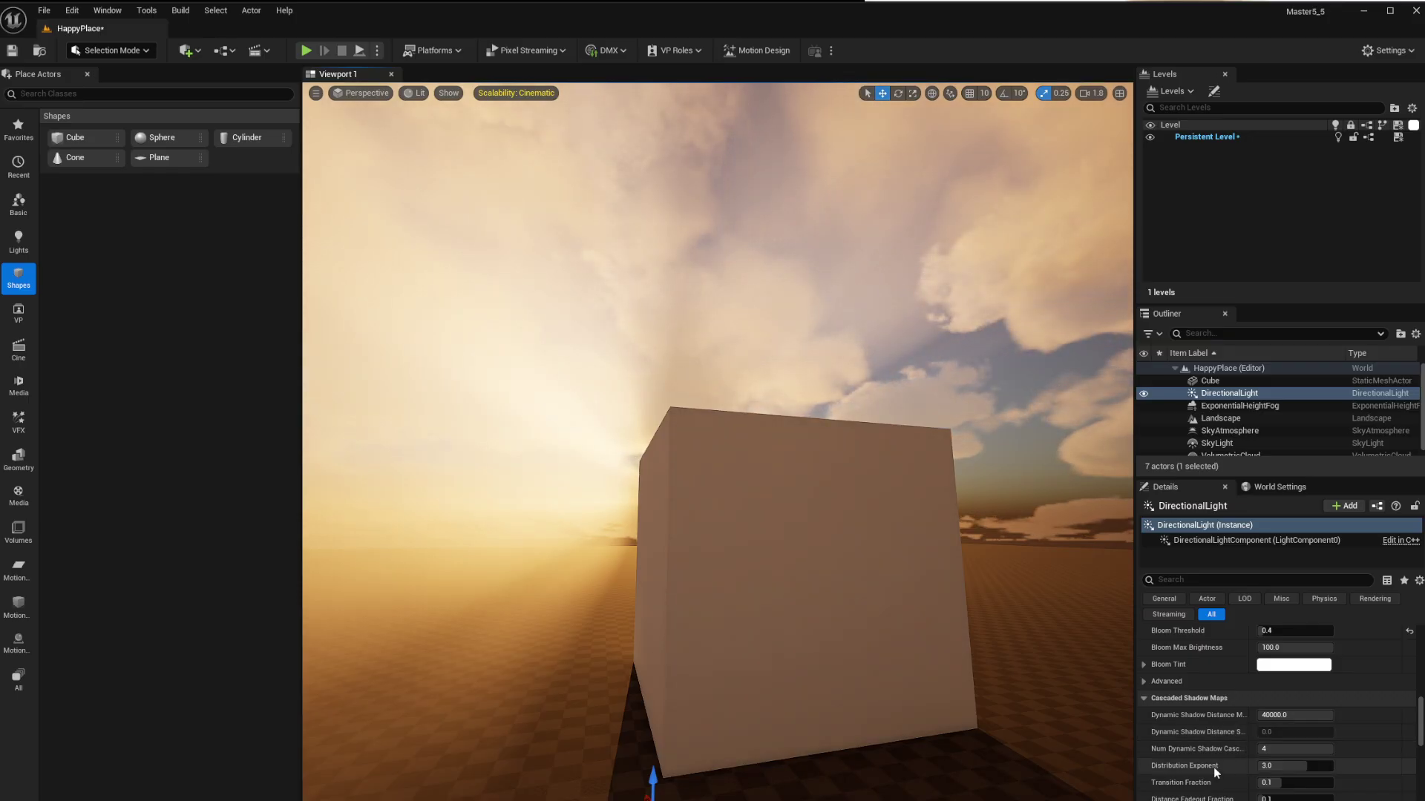
right_drag(810, 597, 850, 615)
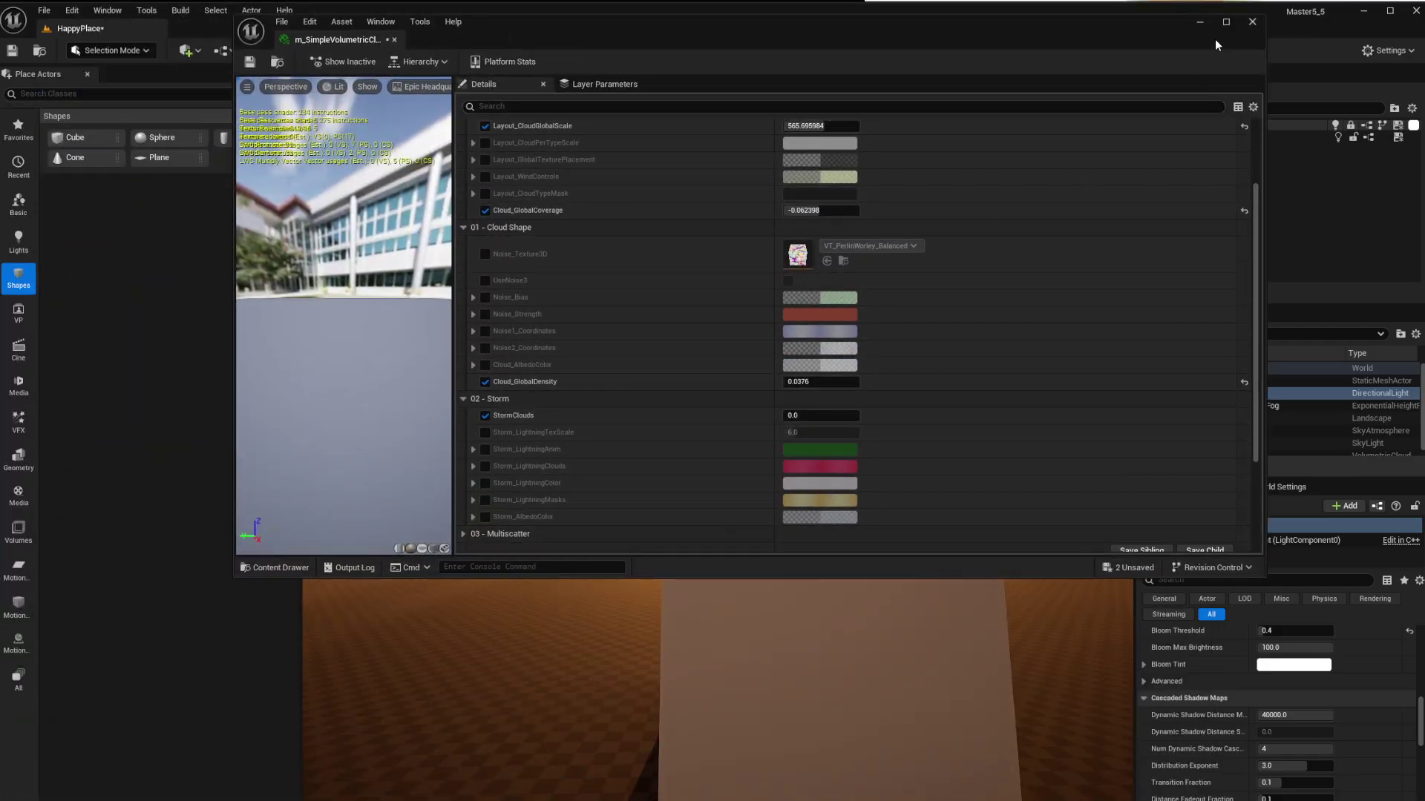
click(1200, 27)
right_drag(713, 694, 744, 685)
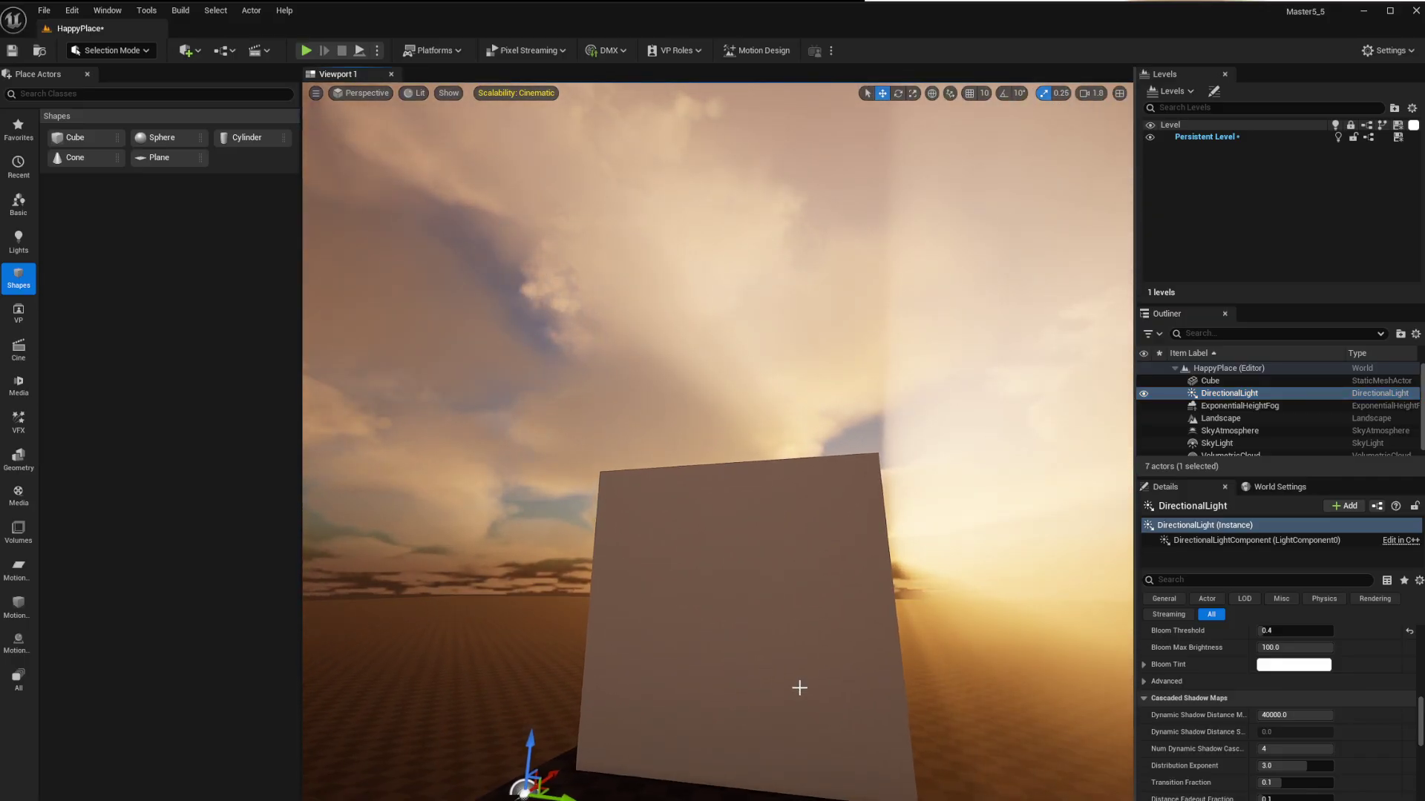